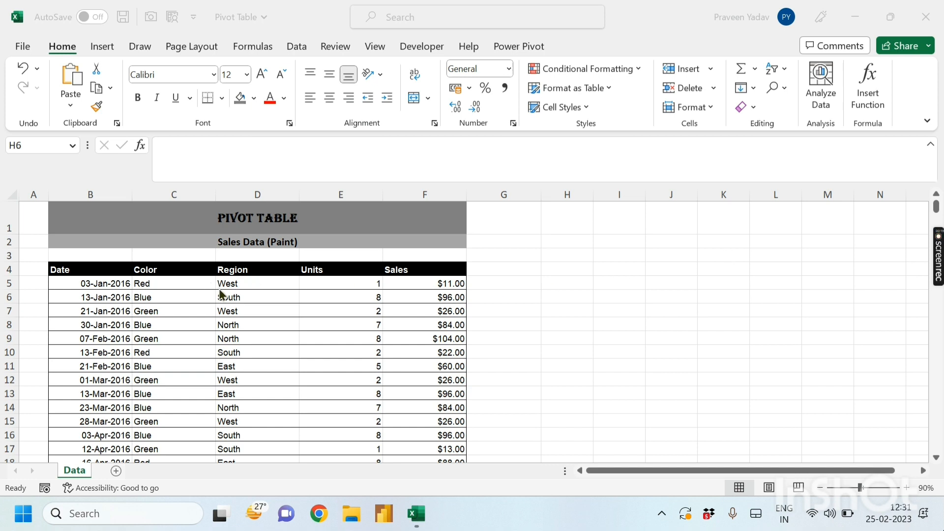
Examine the paint sales records on the Data sheet, from the 2016 entries down to the December 2017 entries
left_click(565, 295)
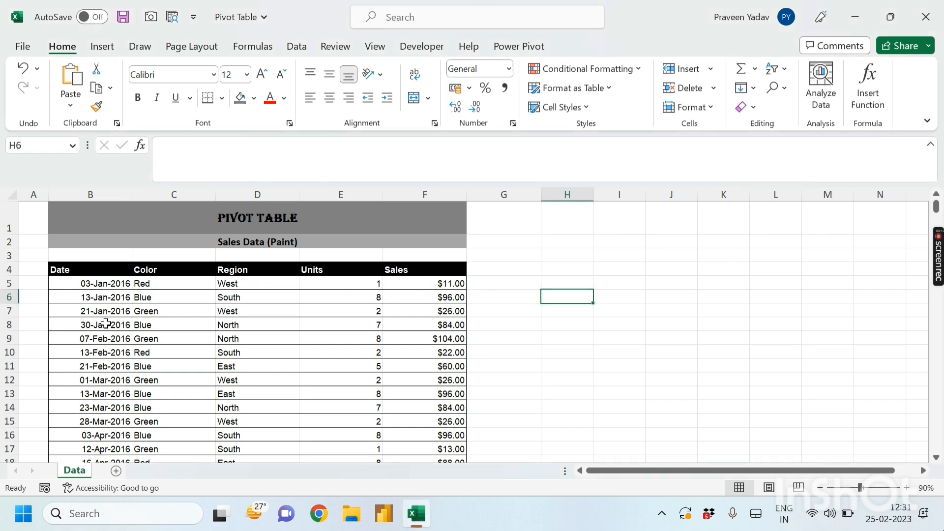
scroll(167, 290, "down", 6)
scroll(172, 286, "up", 5)
left_click_drag(347, 294, 356, 313)
left_click(447, 295)
left_click(522, 298)
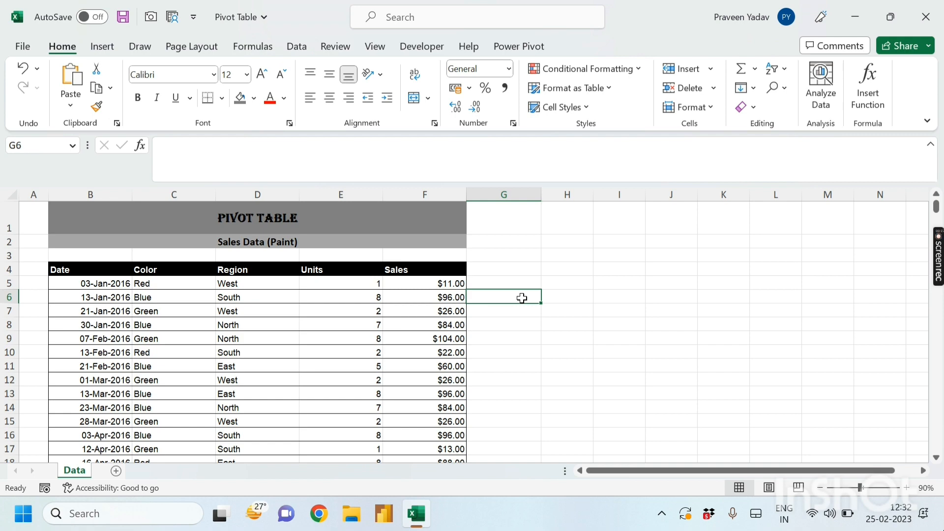
scroll(93, 320, "down", 20)
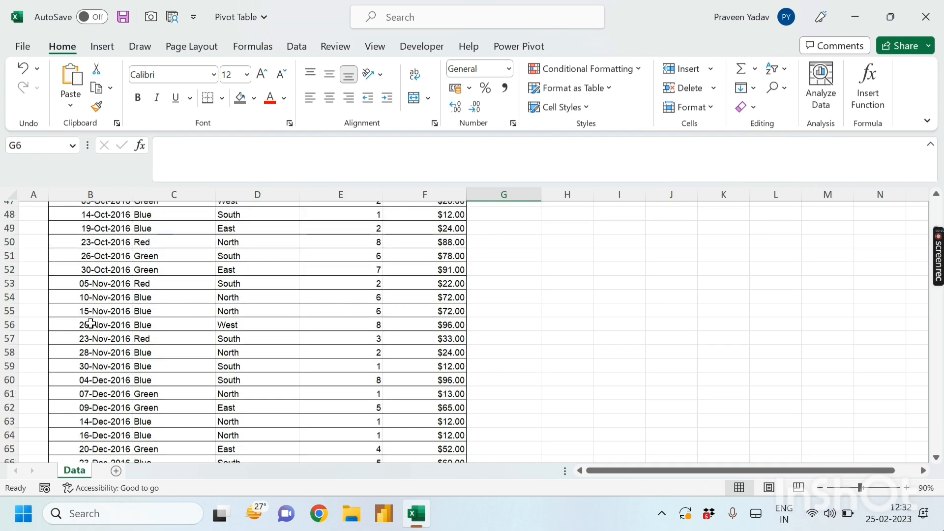
scroll(91, 323, "down", 20)
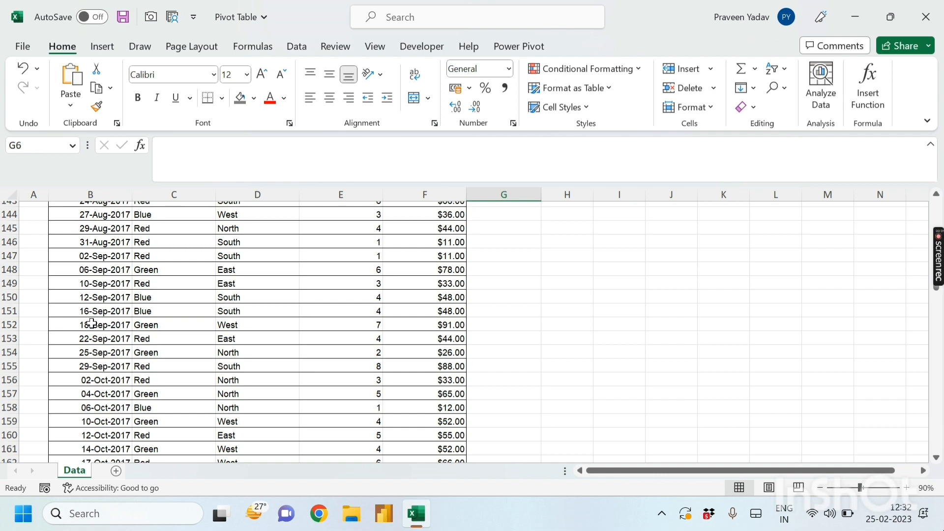
scroll(92, 323, "down", 5)
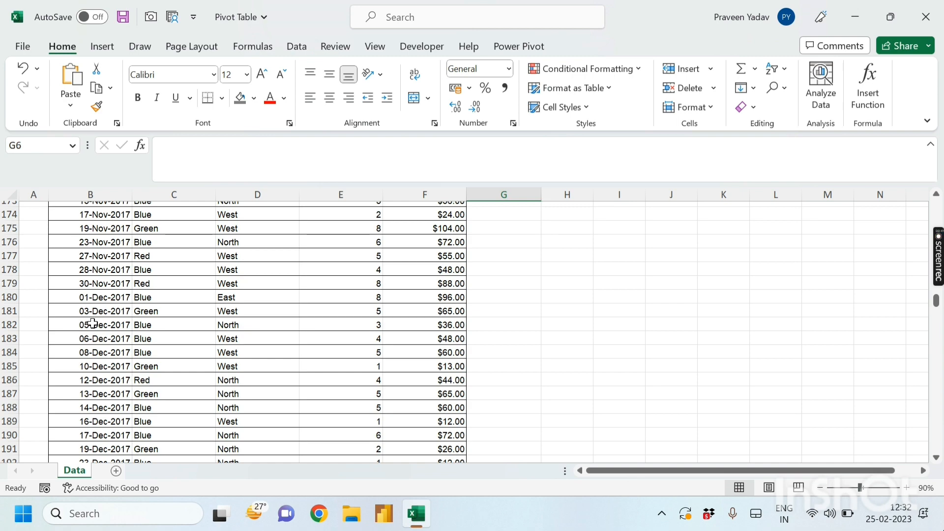
scroll(177, 286, "up", 19)
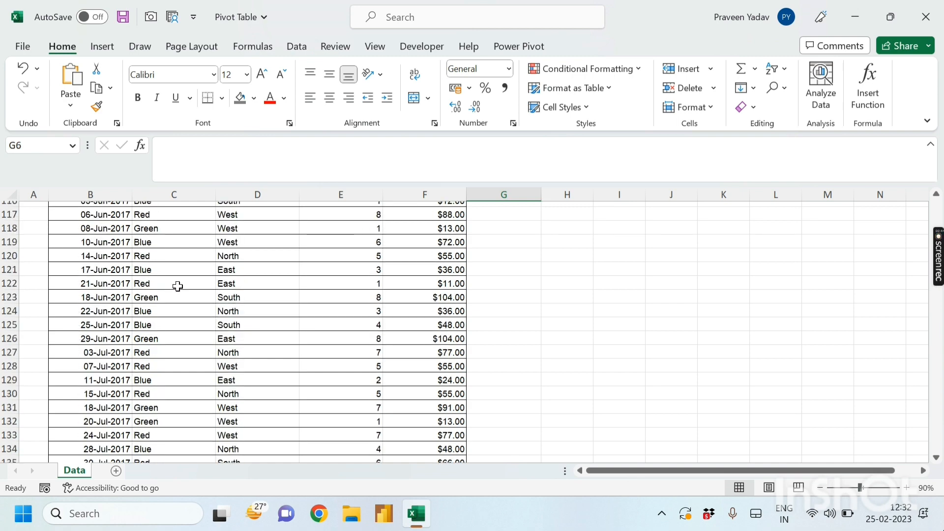
Select the entire sales table and create a PivotTable from the range Data!$B$4:$F$456 on a new worksheet
left_click(178, 286)
key("ctrl+Up")
key("Up")
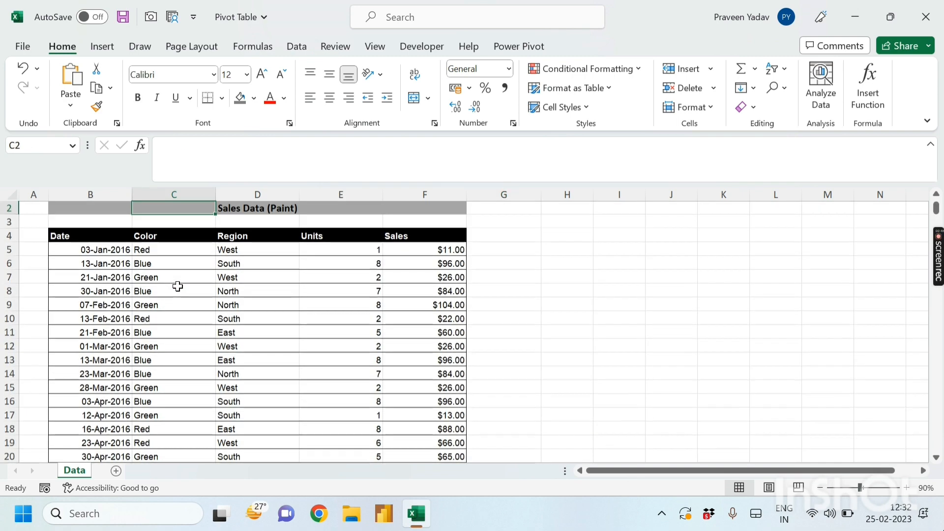
key("Down")
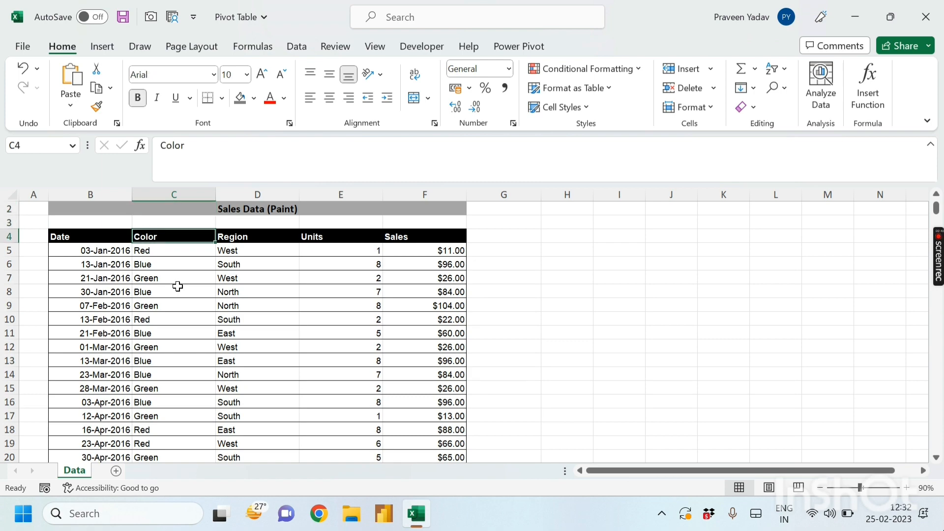
key("ctrl+a")
key("ctrl+BackSpace")
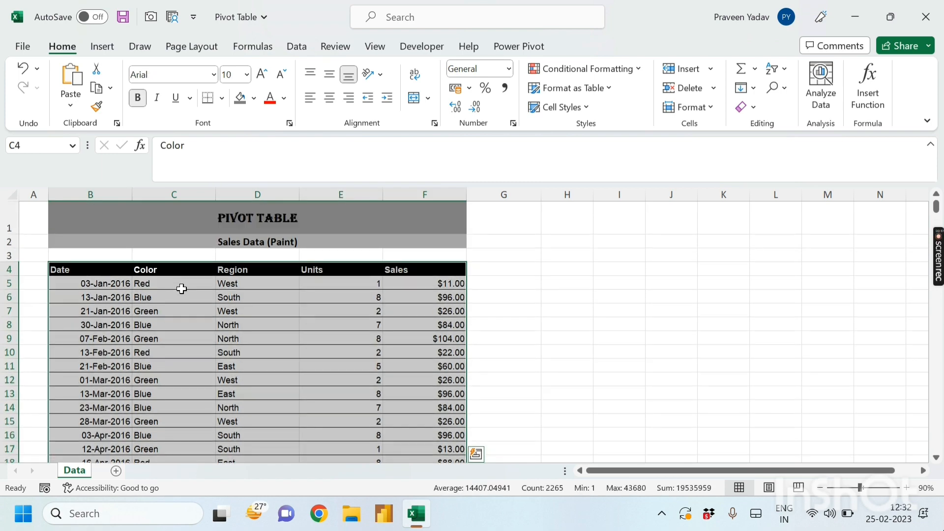
left_click(105, 46)
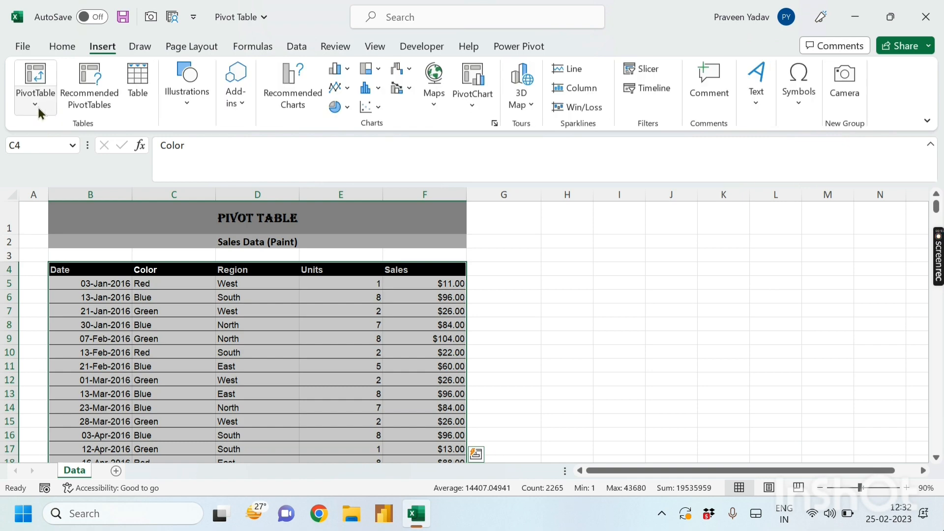
left_click(37, 105)
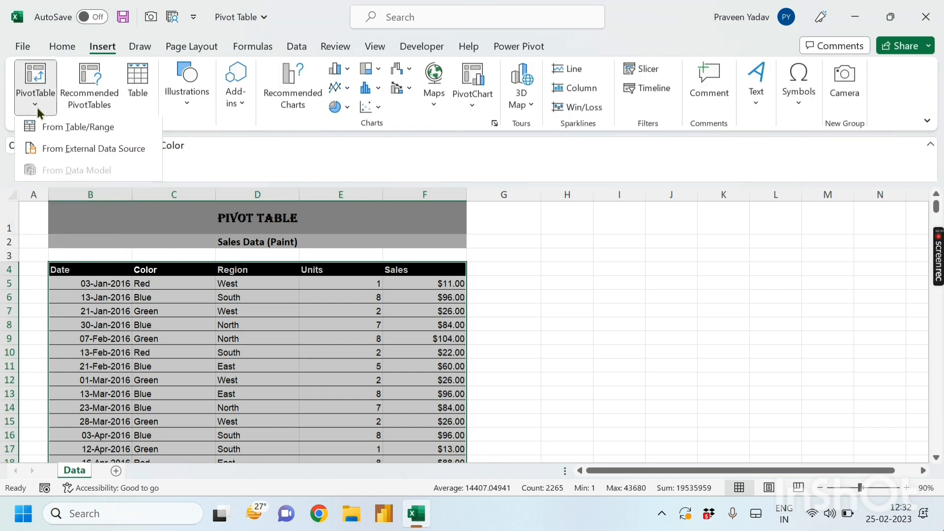
left_click(76, 129)
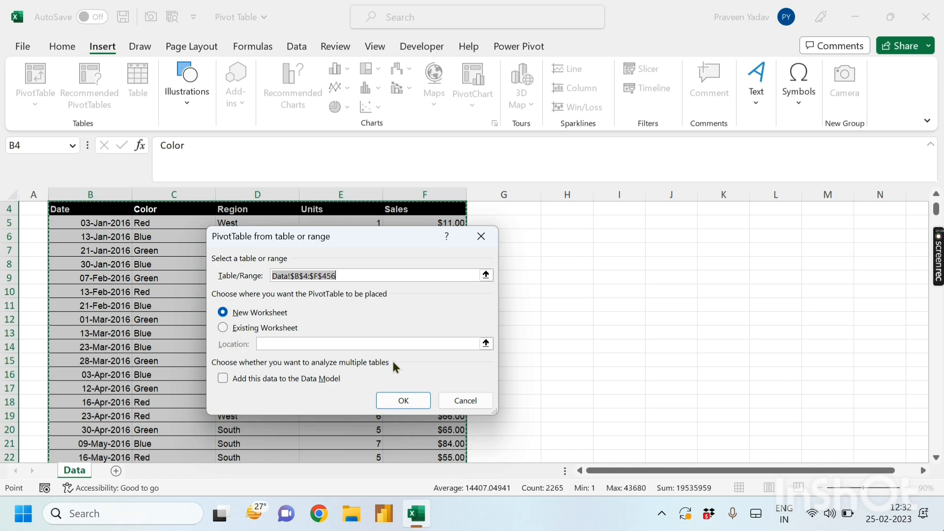
left_click(399, 401)
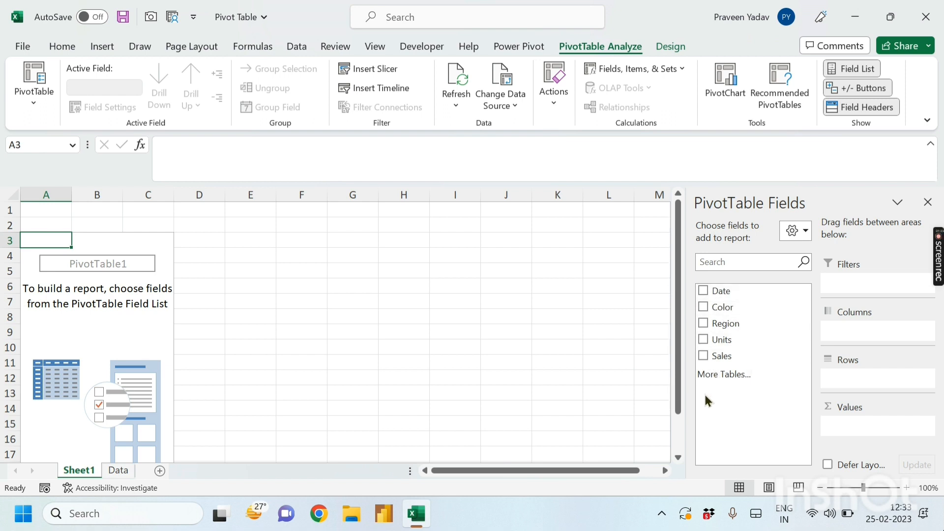
Review the field list's layout options and compare the listed fields with the column headings on the Data sheet
left_click(807, 234)
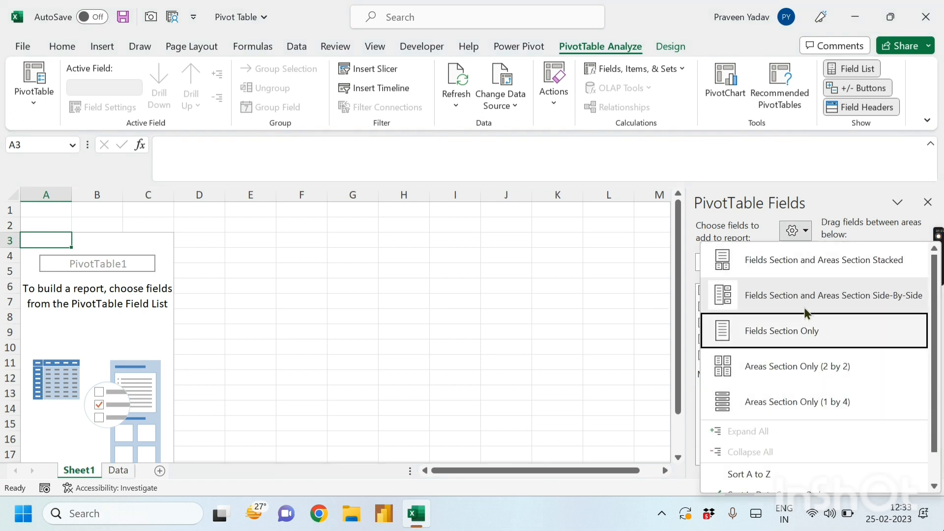
left_click(803, 236)
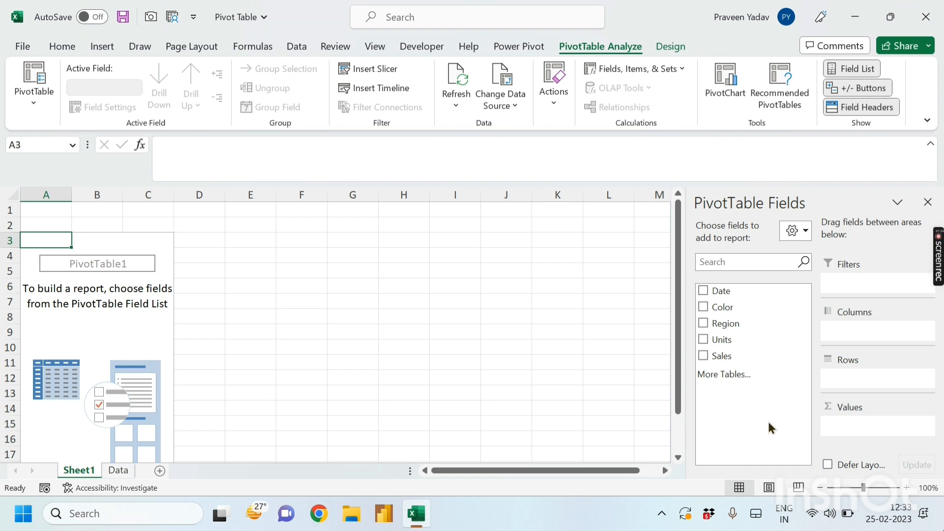
left_click(806, 236)
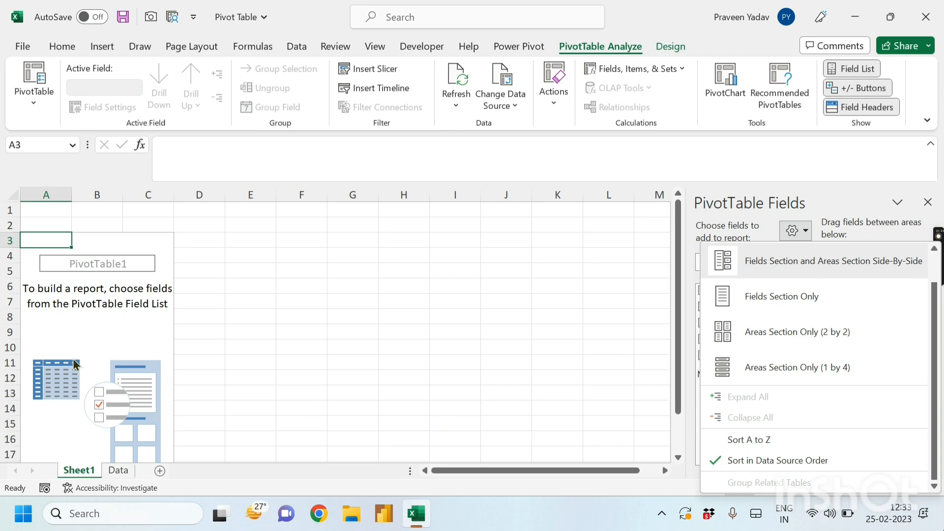
left_click(78, 270)
left_click(120, 469)
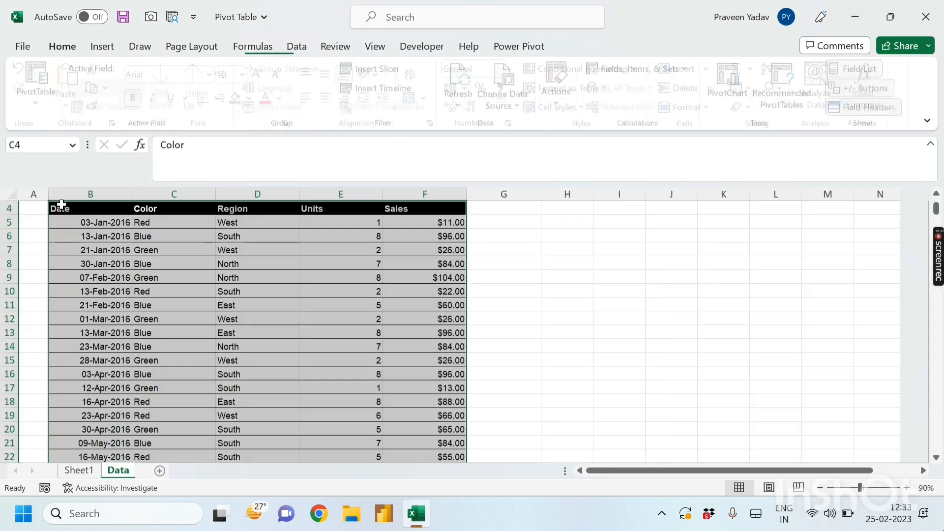
left_click_drag(64, 209, 421, 209)
left_click(75, 470)
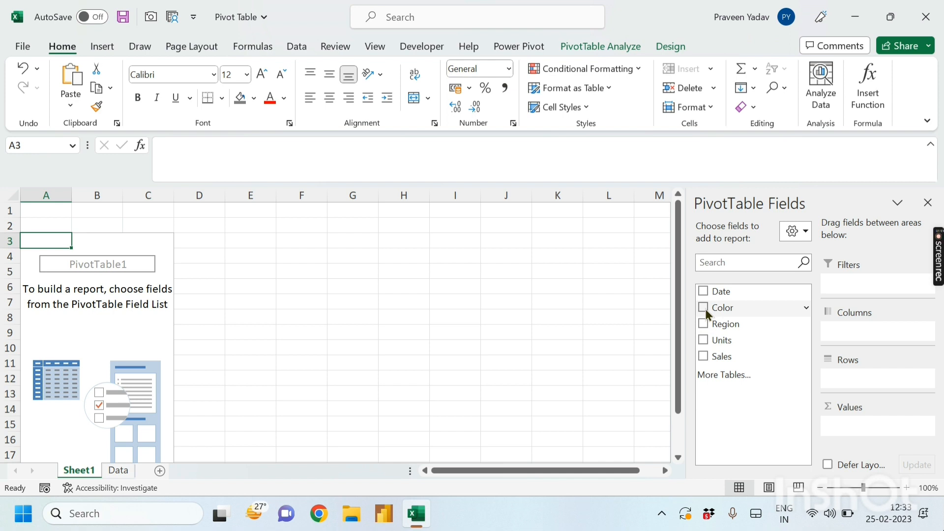
Place Color in the pivot table's rows and Sales in its values to sum sales by color
left_click_drag(701, 308, 853, 383)
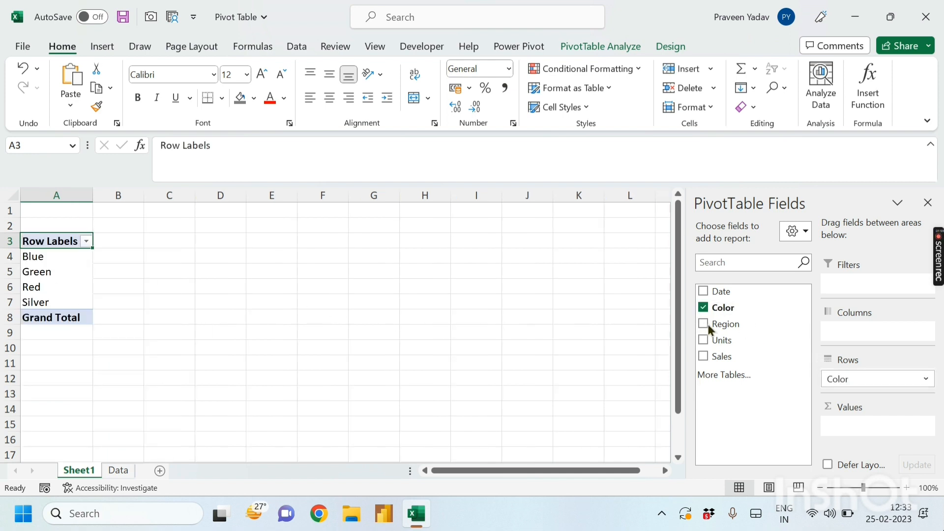
left_click_drag(704, 357, 869, 430)
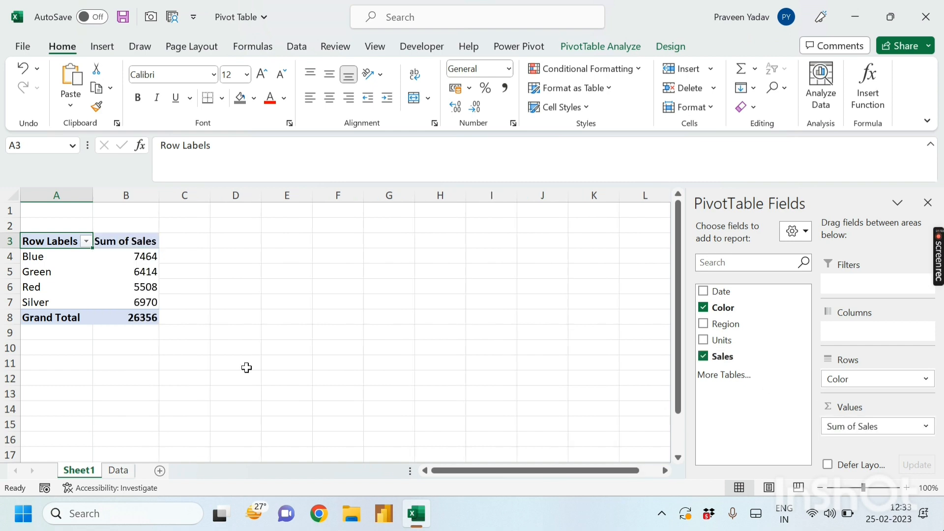
left_click(119, 271)
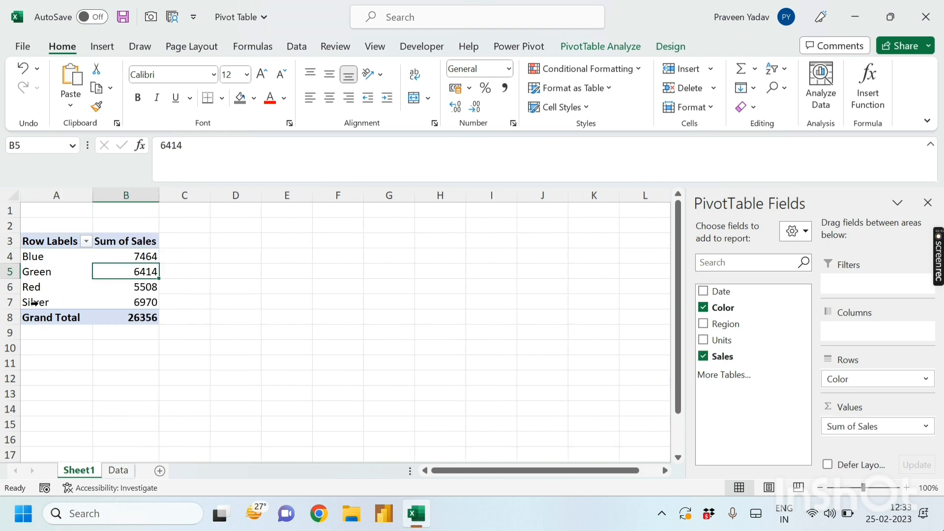
Add Region to the rows beneath Color and review the regional sales breakdown within each color
left_click_drag(712, 325, 870, 386)
left_click(196, 317)
scroll(138, 275, "down", 7)
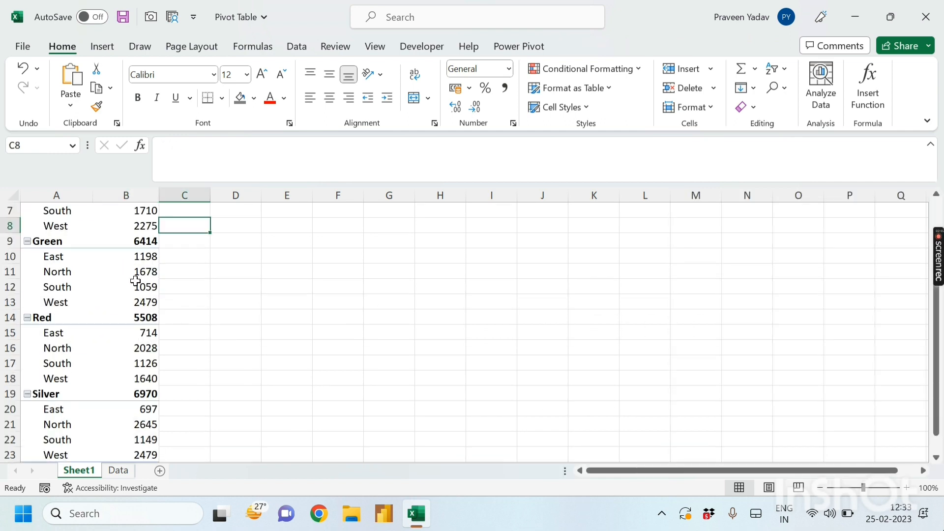
scroll(145, 276, "up", 7)
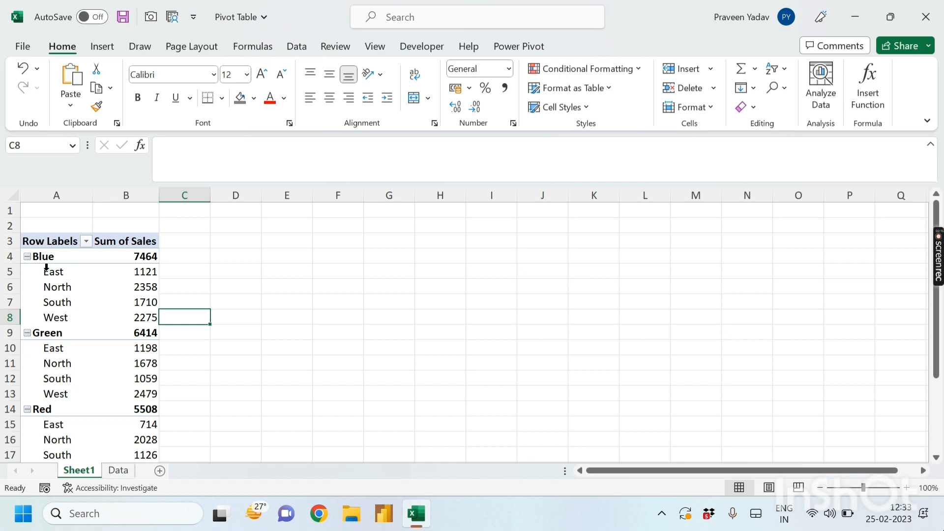
left_click_drag(52, 271, 57, 317)
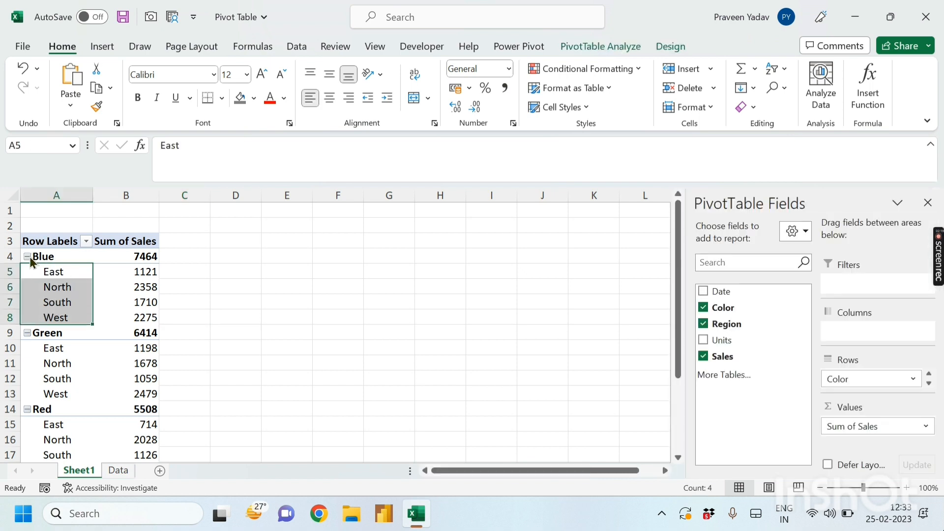
left_click(257, 315)
left_click(72, 359)
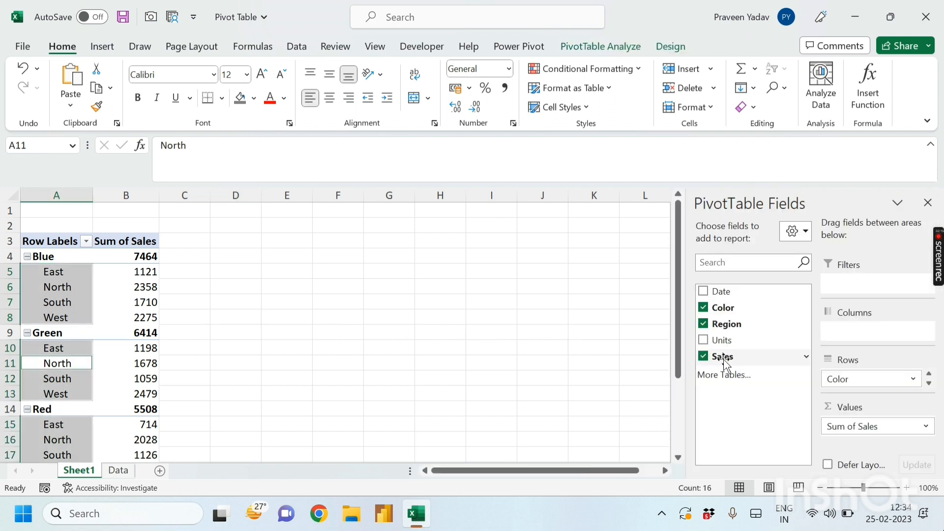
Remove Region and Color from the rows and add them back with Region first and Color nested beneath it
left_click(704, 323)
left_click(703, 309)
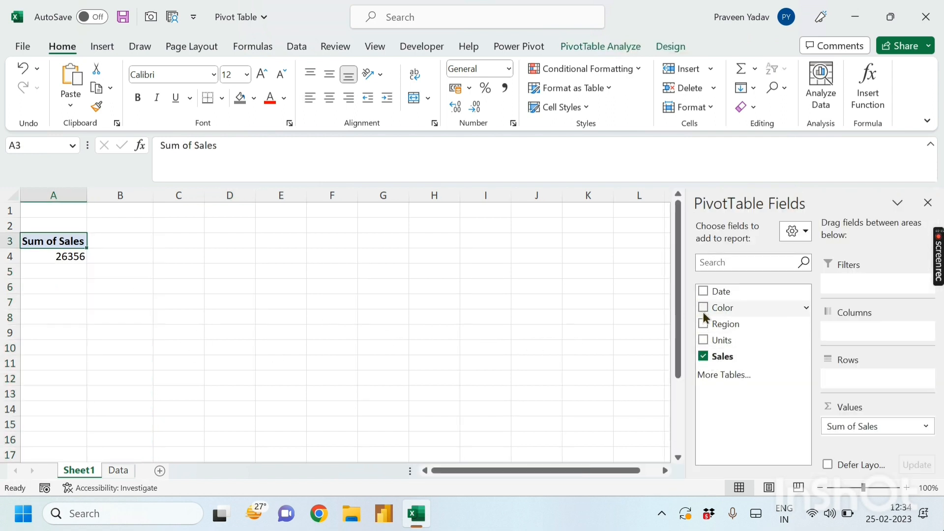
left_click(704, 324)
left_click(703, 308)
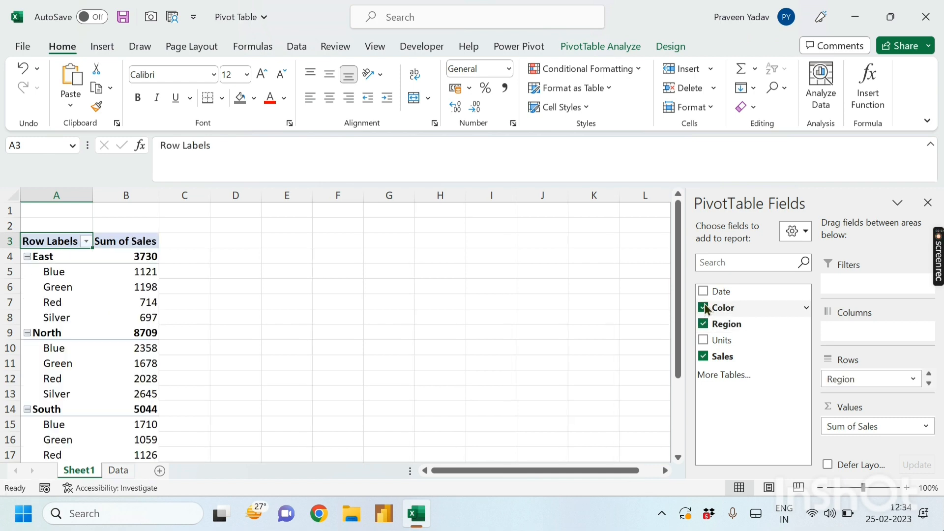
left_click(217, 309)
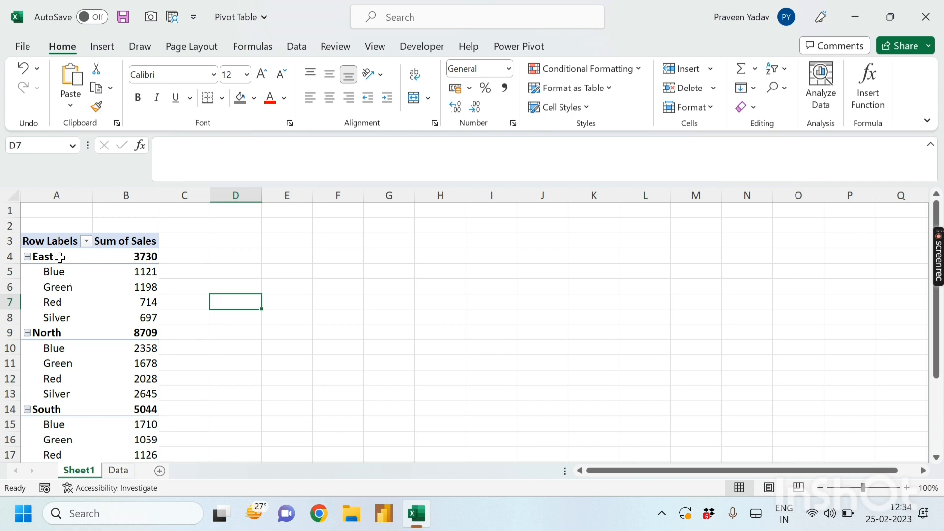
left_click(57, 272)
Clear the pivot table by removing the Color, Region and Sales fields
left_click(703, 308)
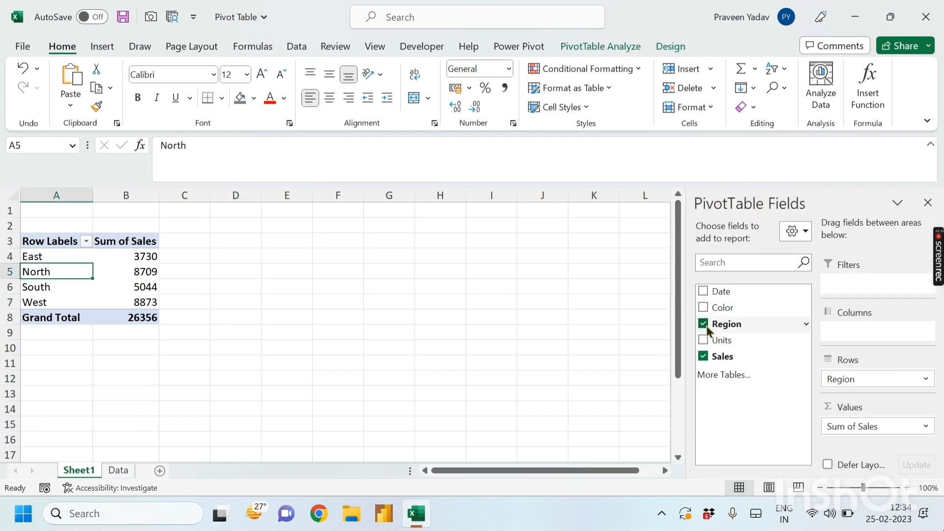
left_click(706, 326)
left_click(703, 356)
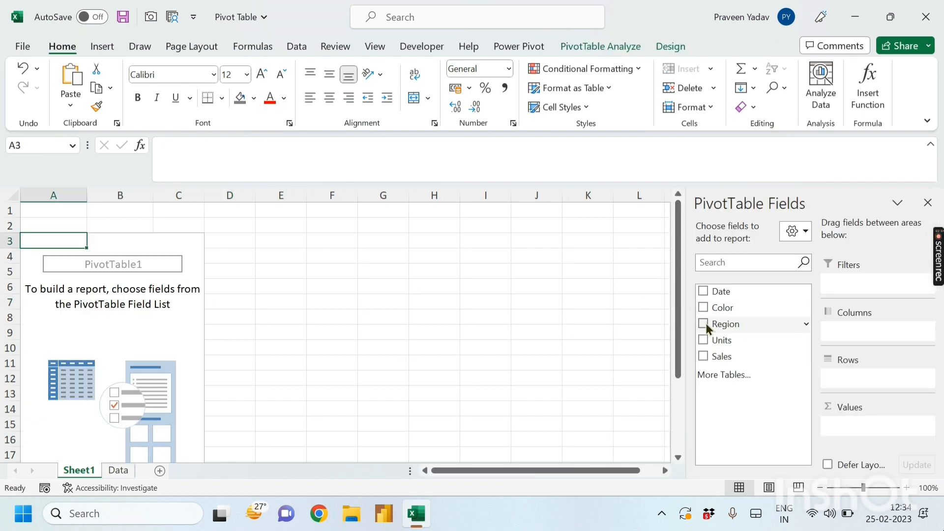
Place Region in the pivot table's rows and Sales in its values, and select the sales figures including the grand total
left_click_drag(702, 323, 831, 374)
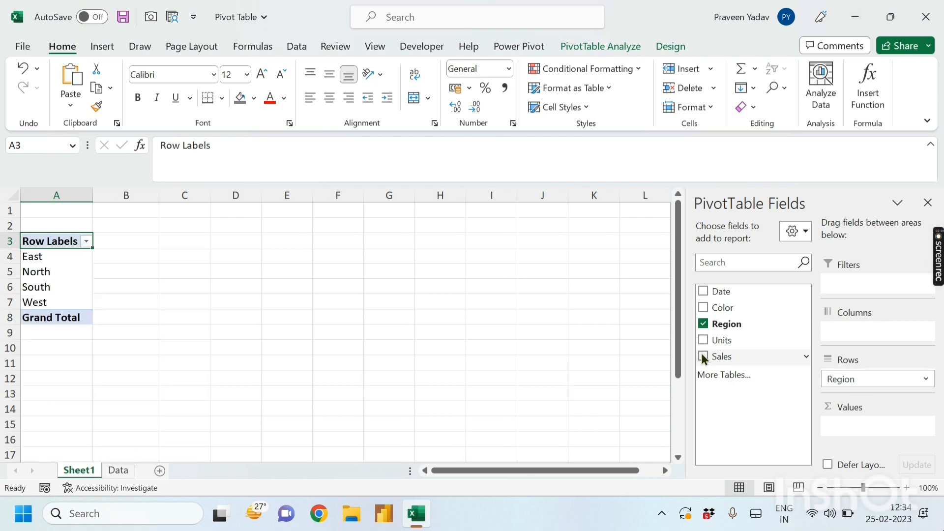
left_click_drag(703, 357, 850, 430)
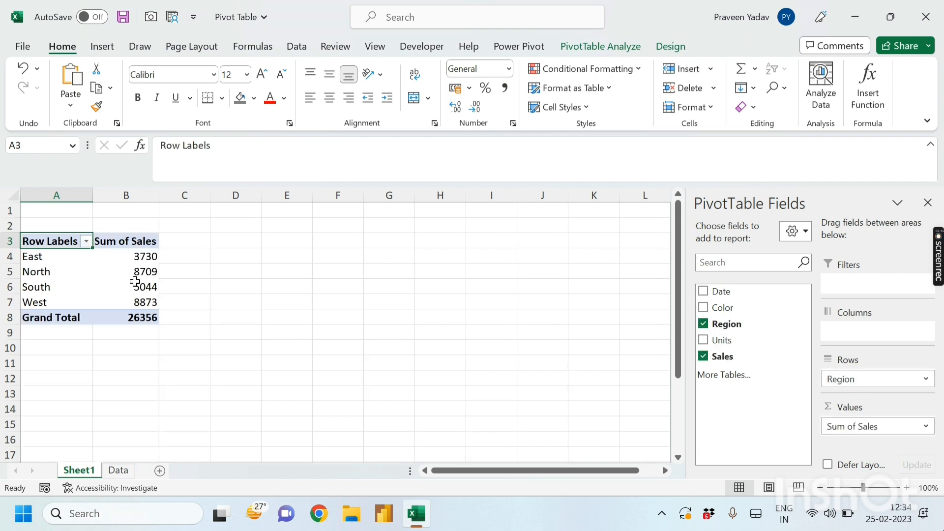
left_click(154, 269)
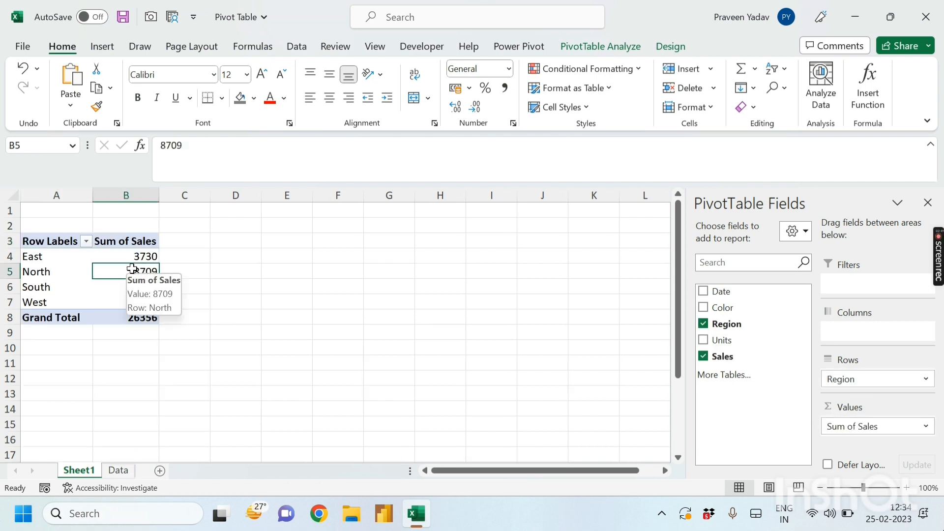
left_click_drag(136, 256, 136, 299)
left_click(144, 287)
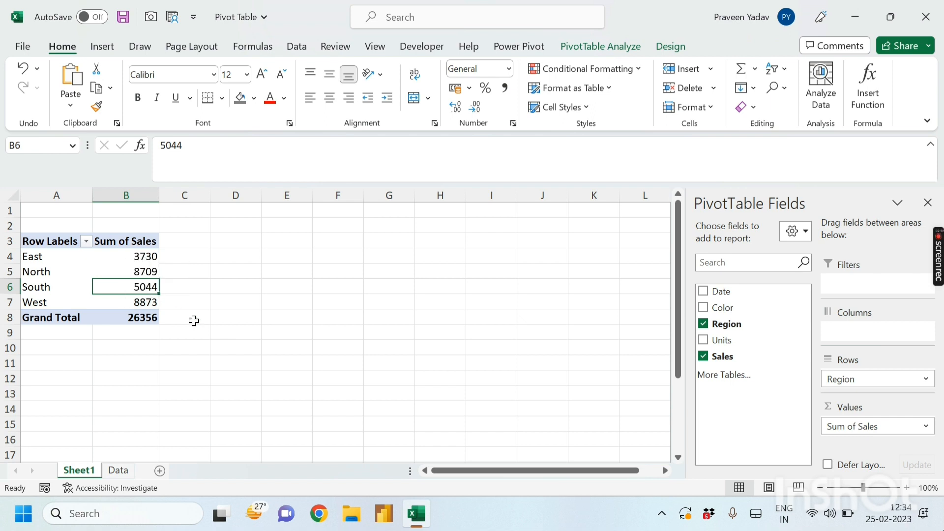
left_click_drag(146, 257, 149, 318)
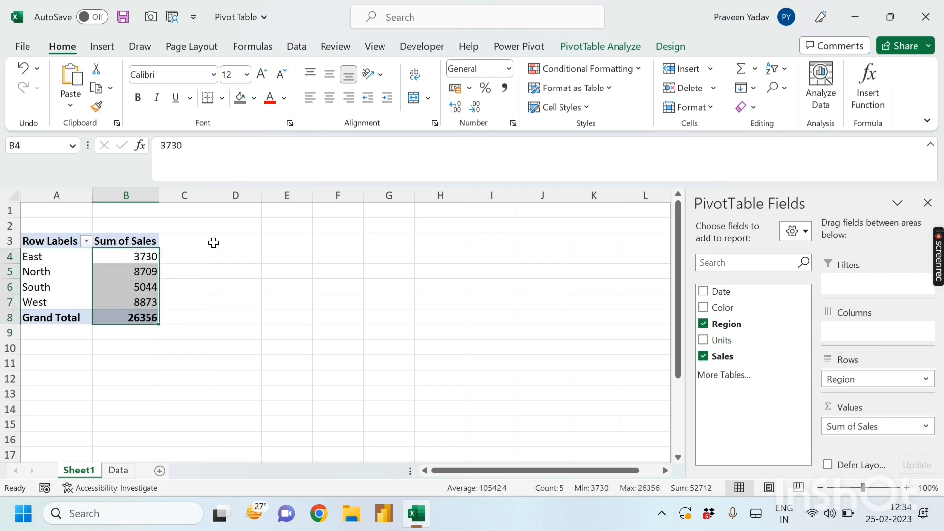
left_click(197, 299)
left_click(143, 276)
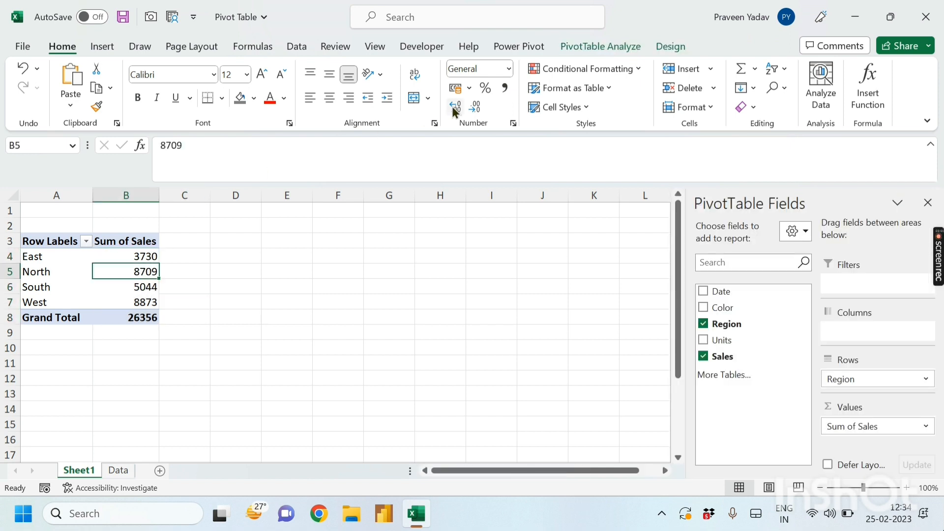
left_click(469, 88)
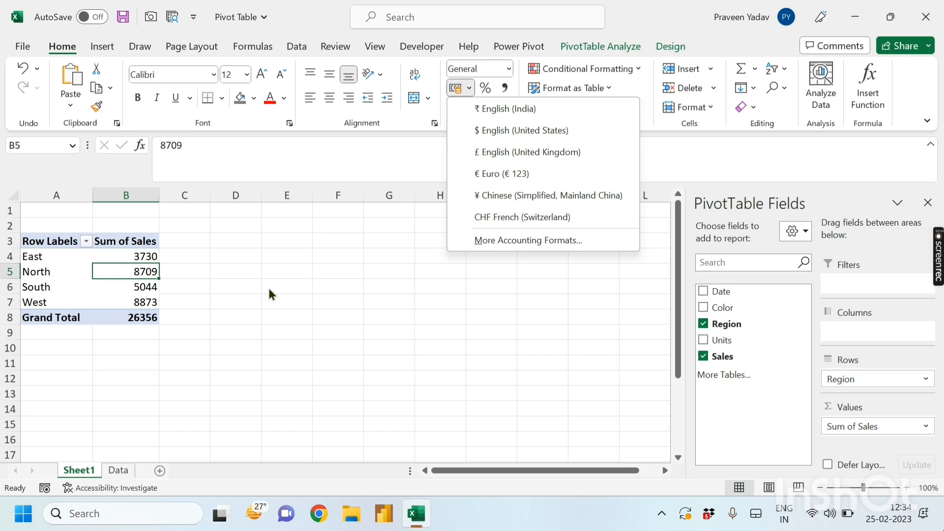
left_click(150, 268)
Set the number format of the Sum of Sales value field to Currency with 0 decimal places
right_click(137, 273)
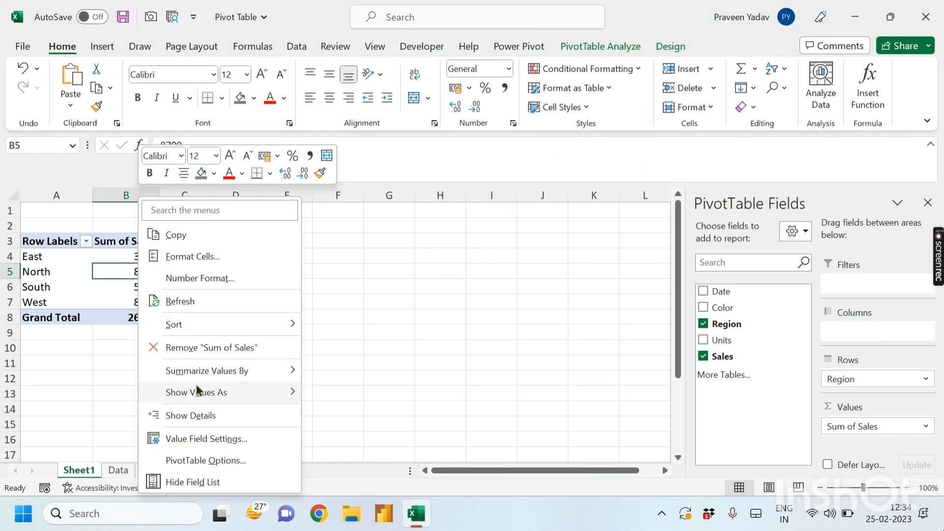
left_click(194, 439)
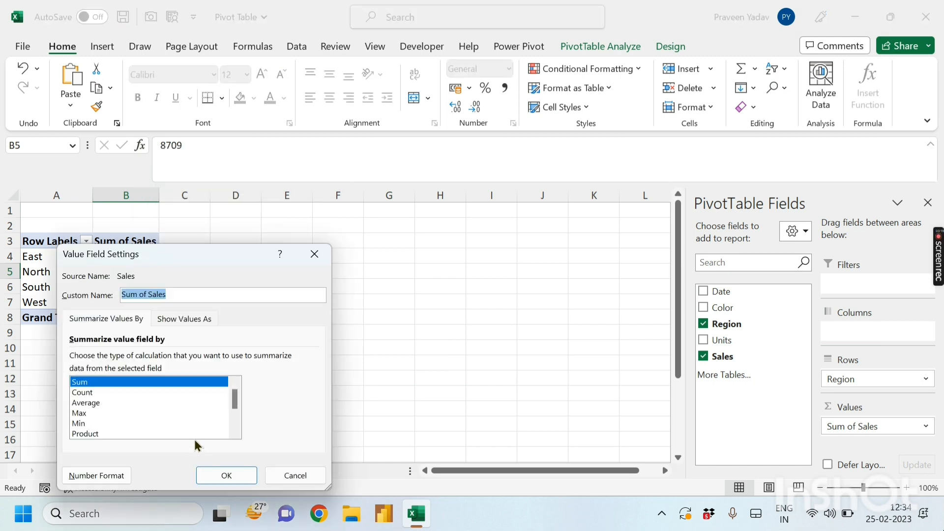
left_click(102, 476)
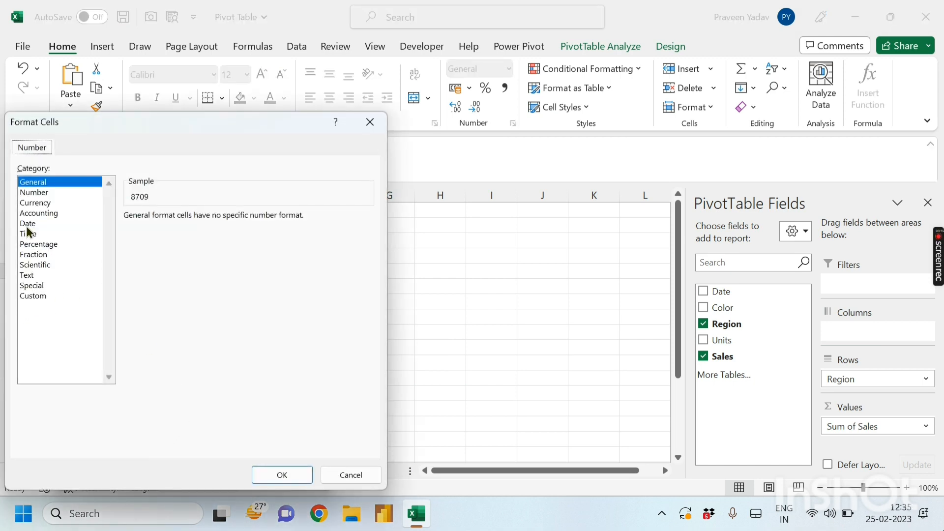
left_click(35, 204)
left_click(36, 297)
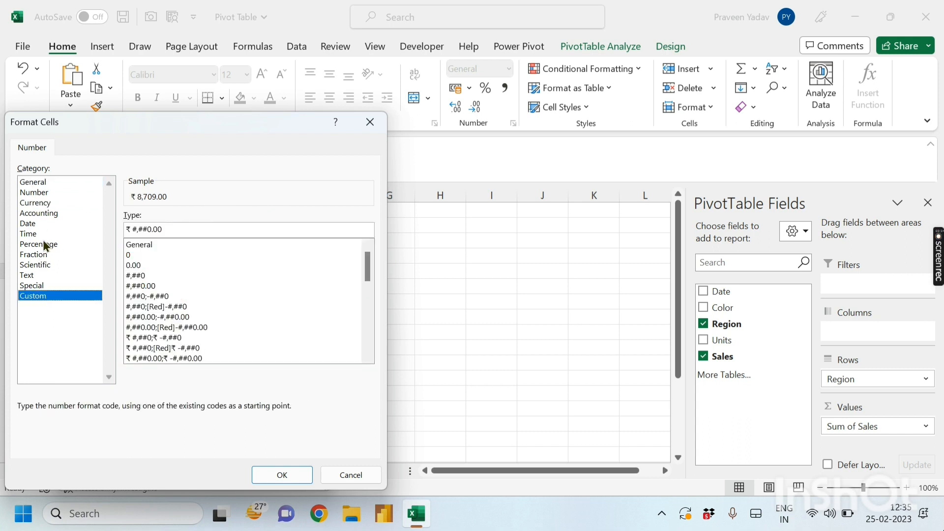
left_click(35, 203)
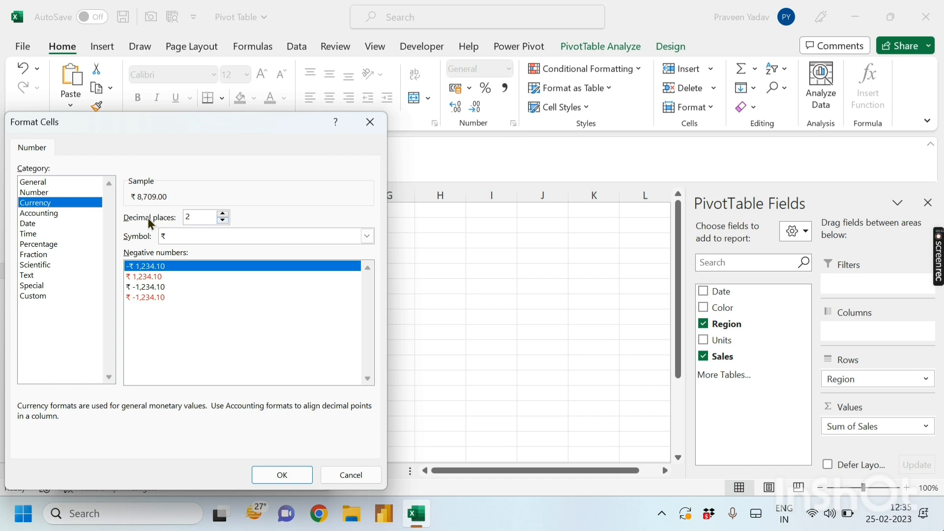
left_click(222, 220)
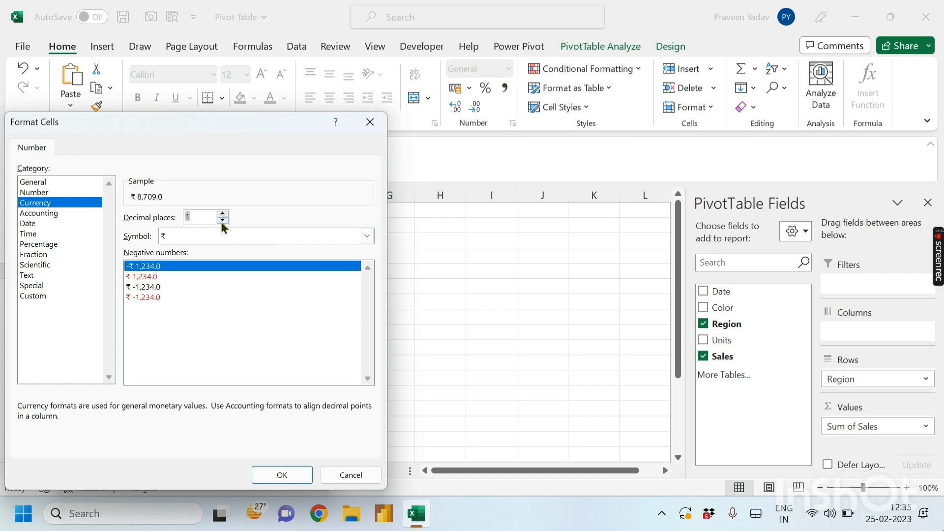
left_click(223, 220)
Choose $ English (United States) as the currency symbol and apply the format to the sales values
left_click(309, 237)
scroll(226, 398, "down", 2)
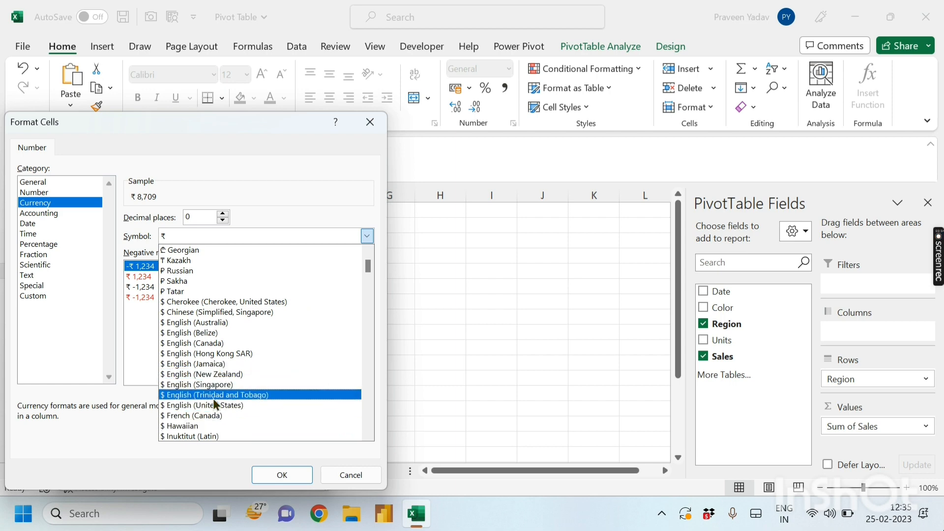
left_click(210, 407)
left_click(274, 475)
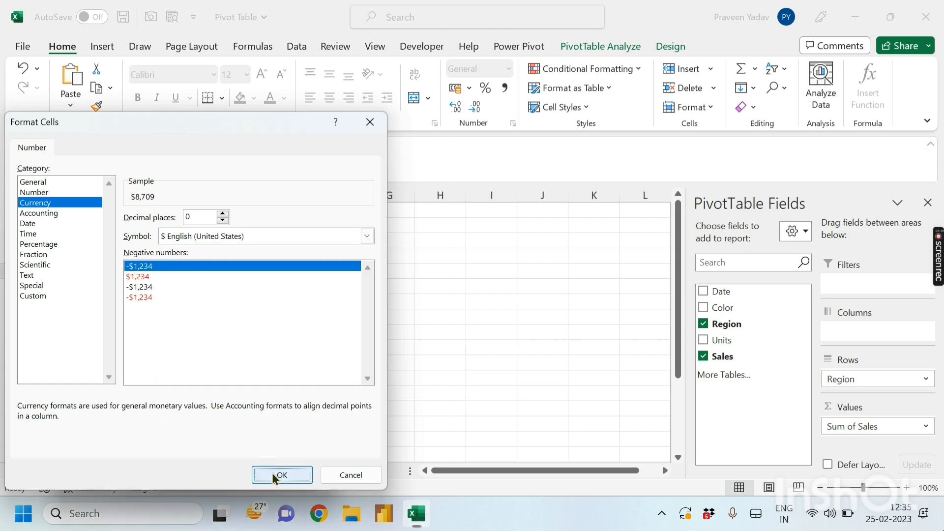
left_click(224, 476)
left_click(236, 317)
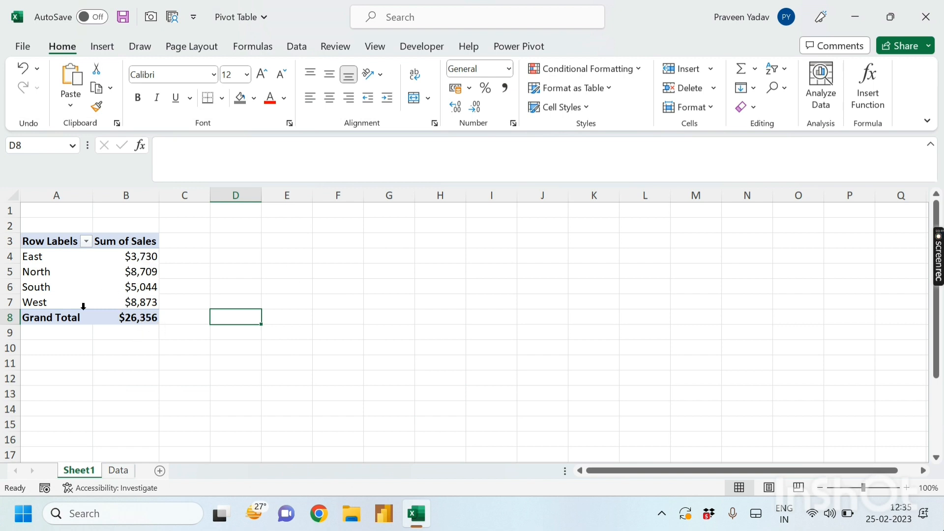
Review the calculation types available for summarizing the Sales value field, keeping Sum as the choice
left_click(108, 282)
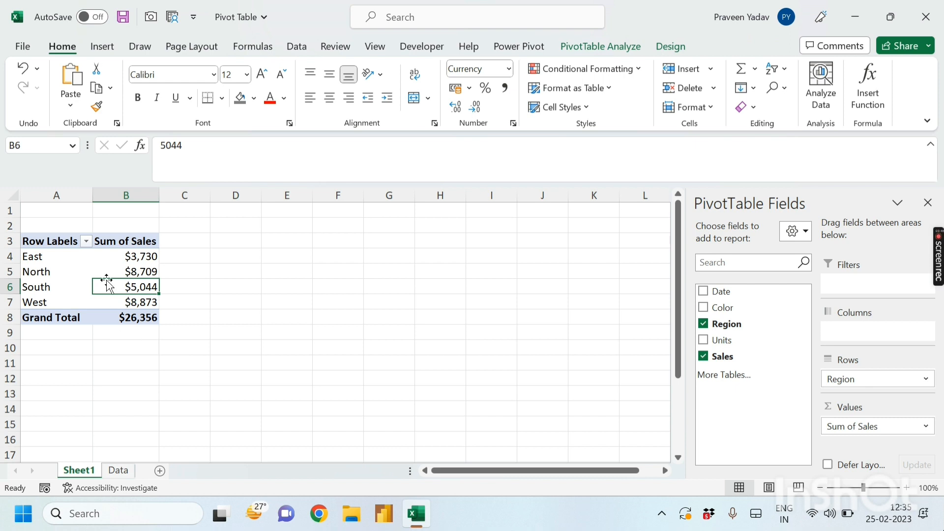
mouse_move(112, 284)
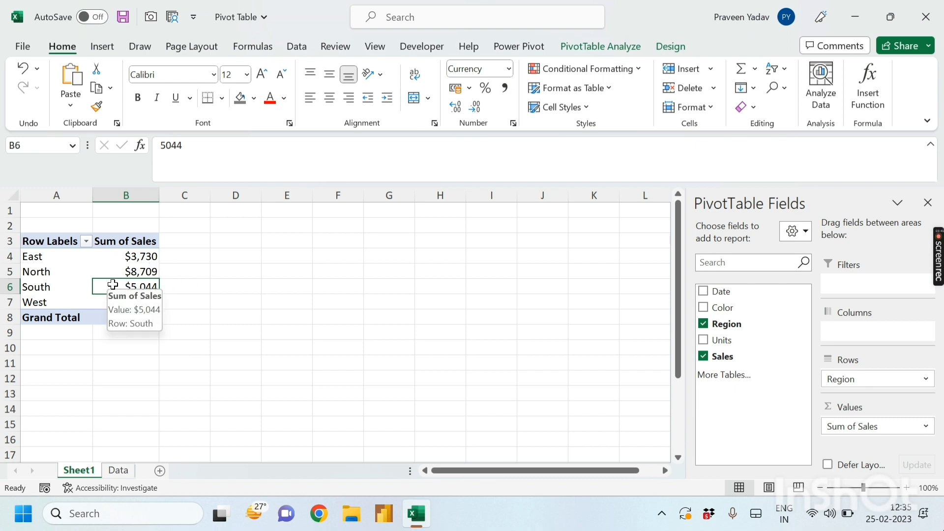
right_click(127, 284)
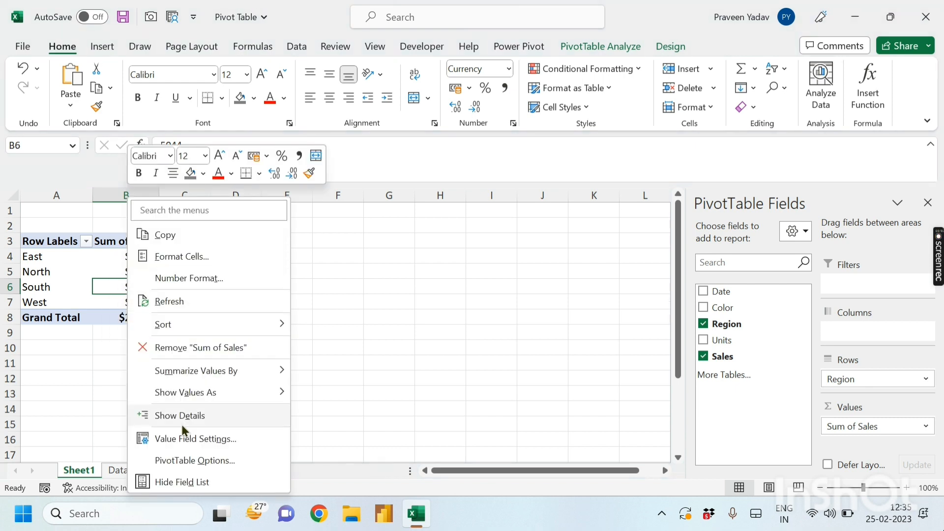
left_click(176, 438)
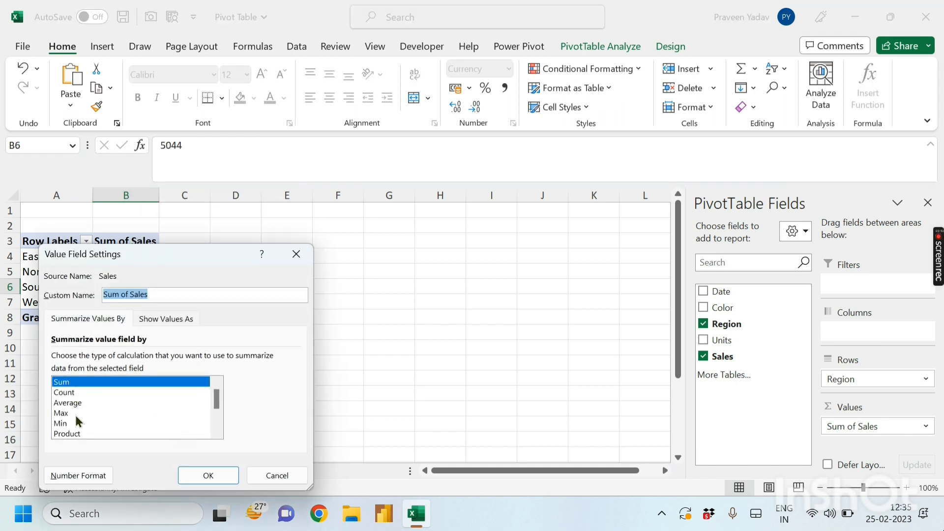
left_click_drag(217, 398, 218, 417)
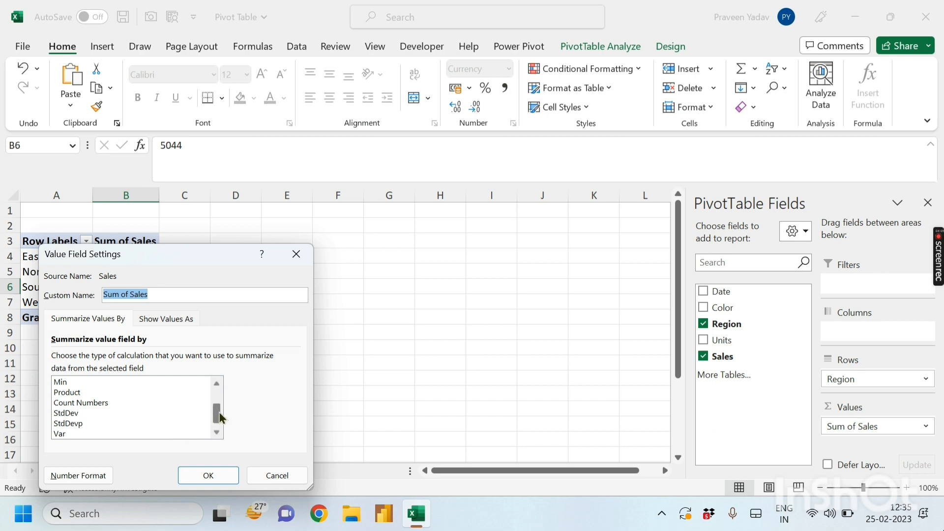
scroll(175, 434, "down", 1)
scroll(173, 397, "up", 2)
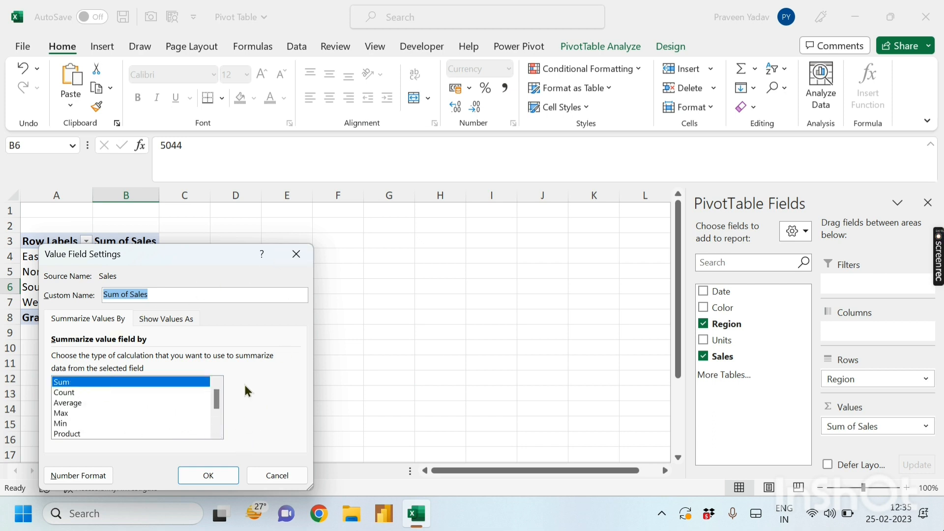
left_click(198, 473)
left_click(138, 349)
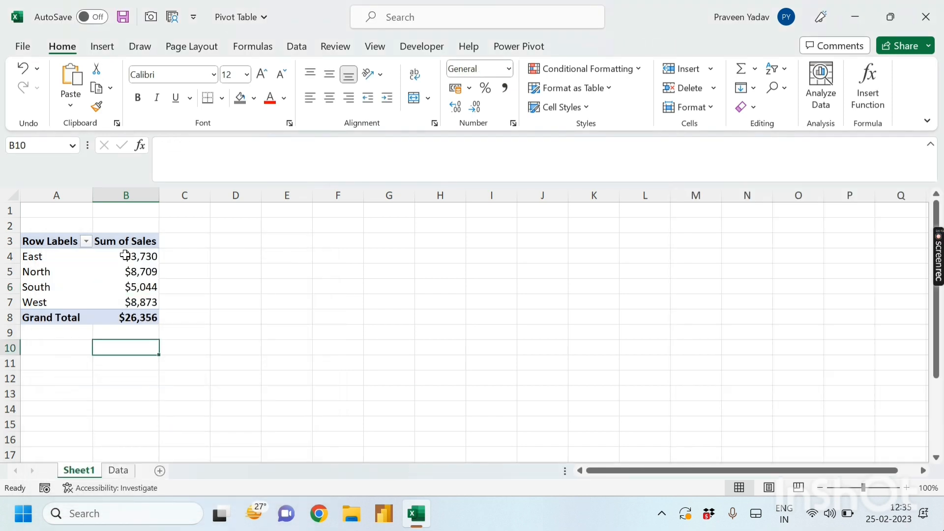
Rename the pivot table's Sum of Sales heading to " Sales", with a leading space before the word
left_click(141, 238)
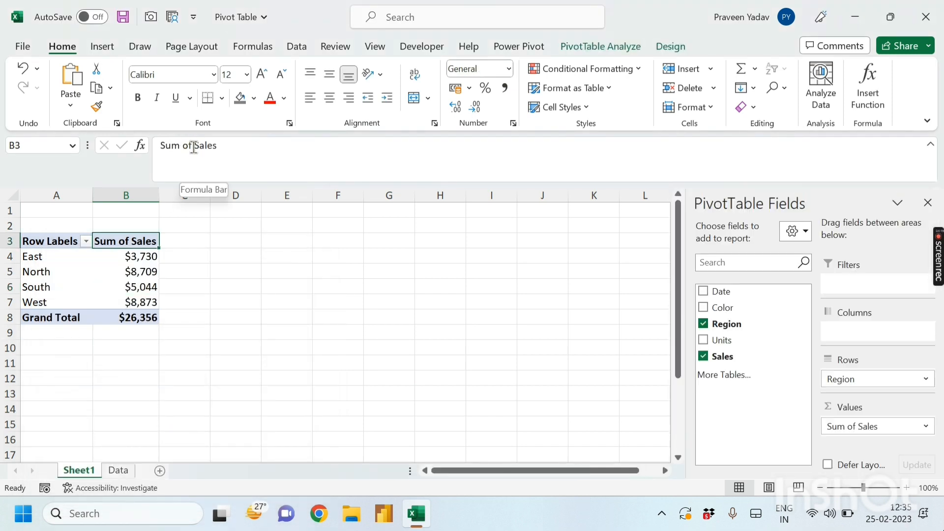
left_click_drag(193, 148, 141, 158)
key("BackSpace")
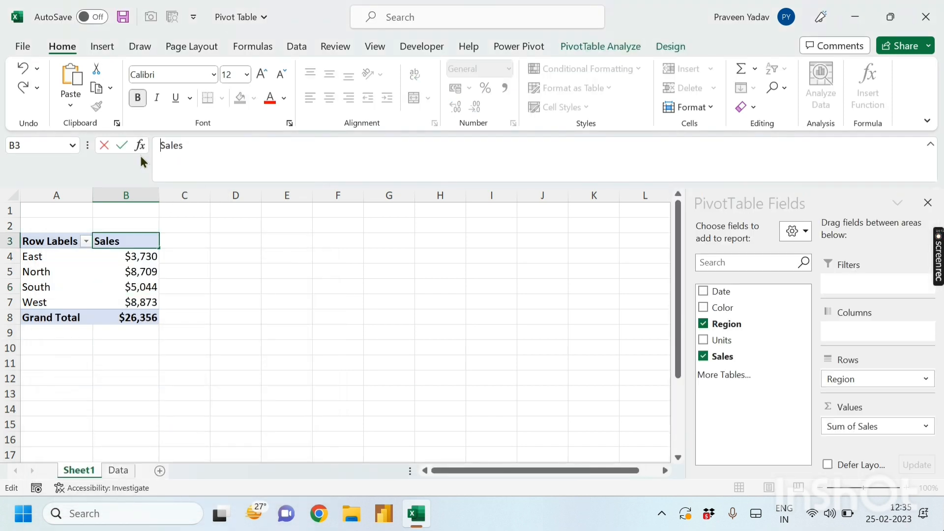
key("Return")
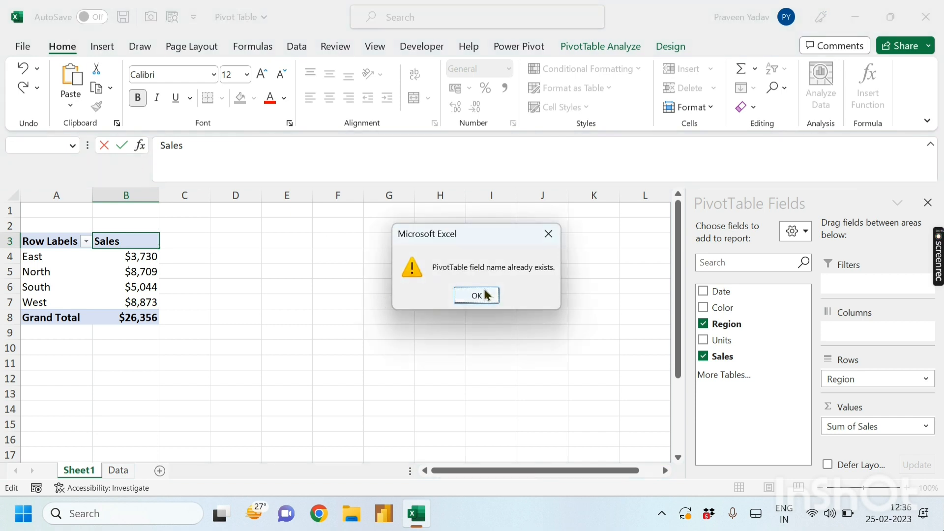
left_click(476, 295)
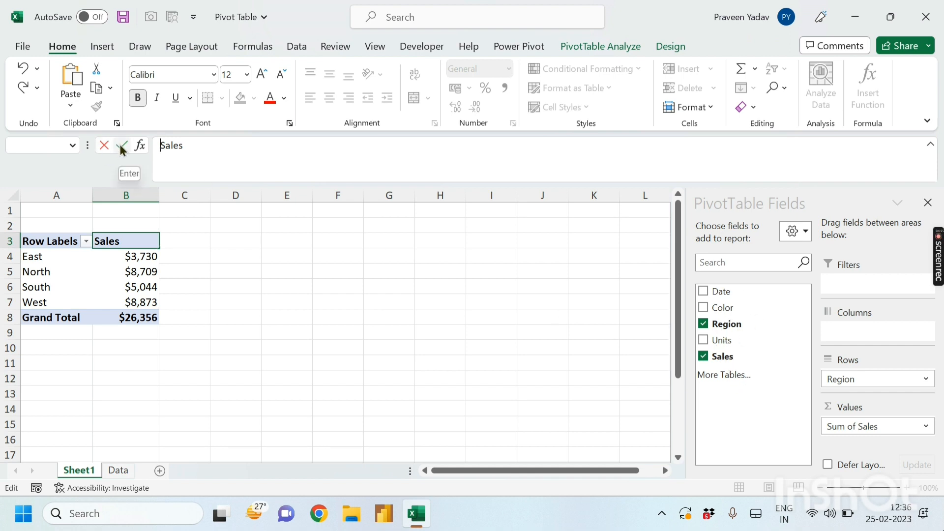
key("Return")
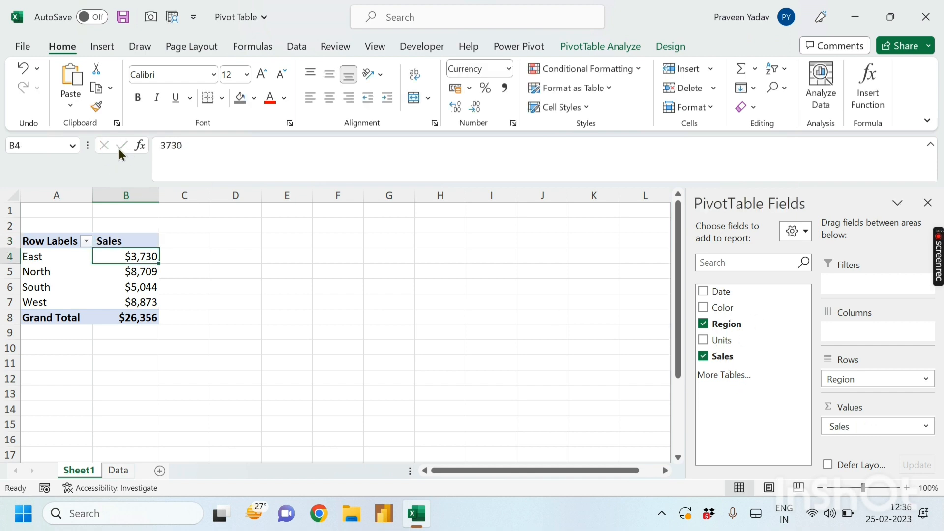
Add the Units field to the pivot table's values alongside Sales
left_click(185, 329)
left_click(126, 315)
left_click(127, 302)
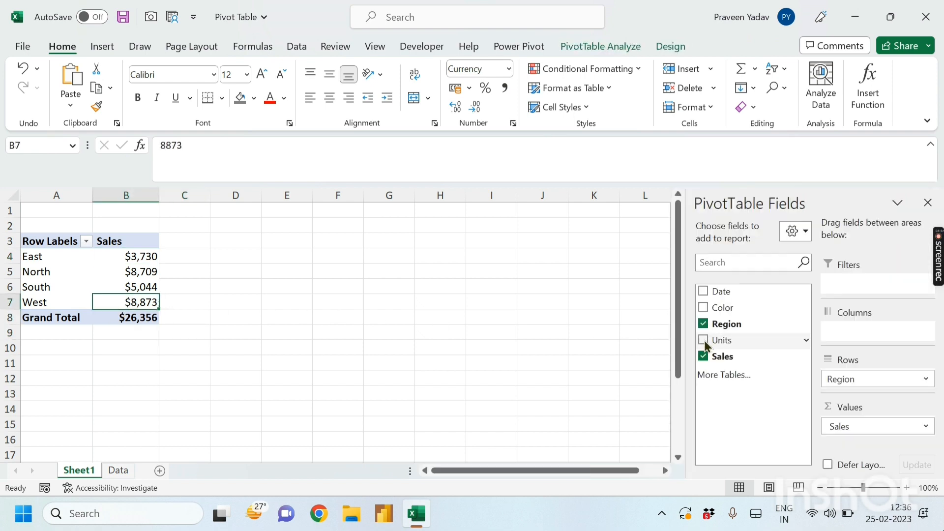
left_click_drag(704, 340, 855, 429)
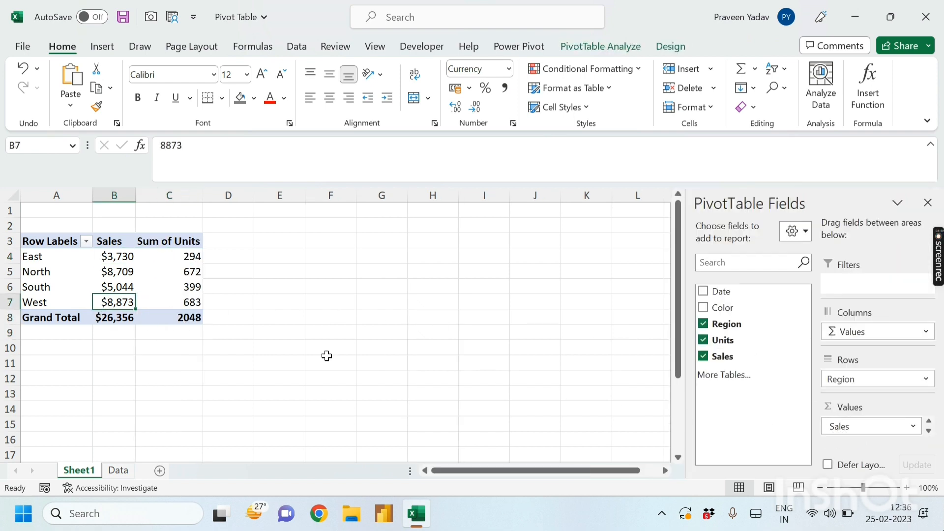
left_click(209, 352)
Rename the pivot table's Sum of Units heading to " Units", with a leading space before the word
left_click(168, 241)
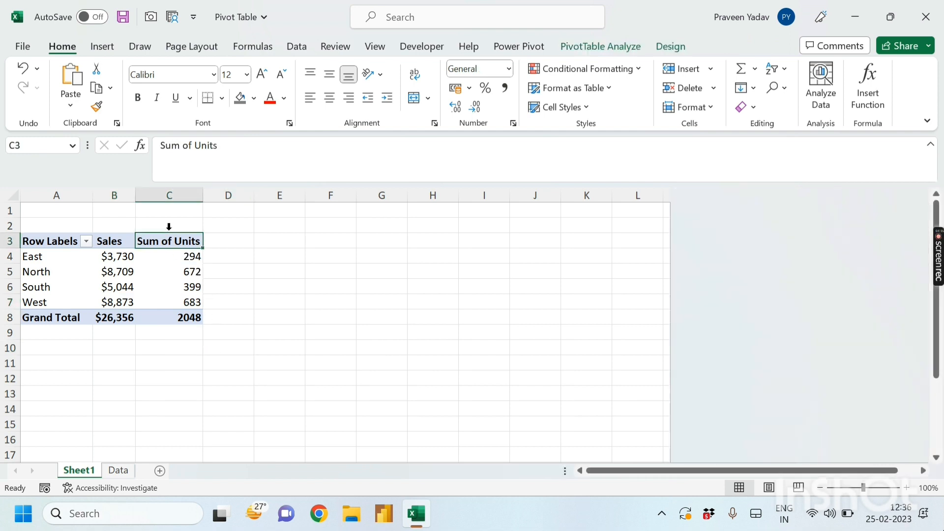
left_click_drag(194, 145, 160, 145)
key("BackSpace")
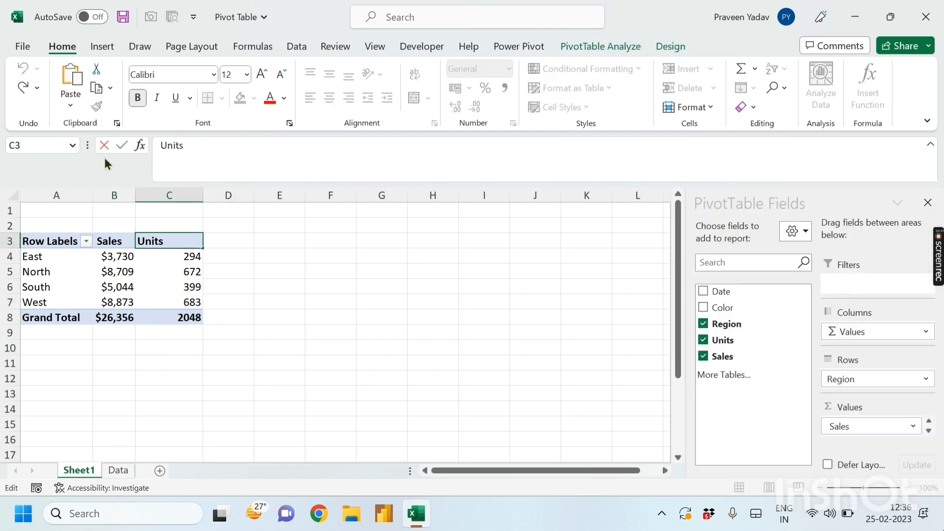
key("Return")
left_click(281, 320)
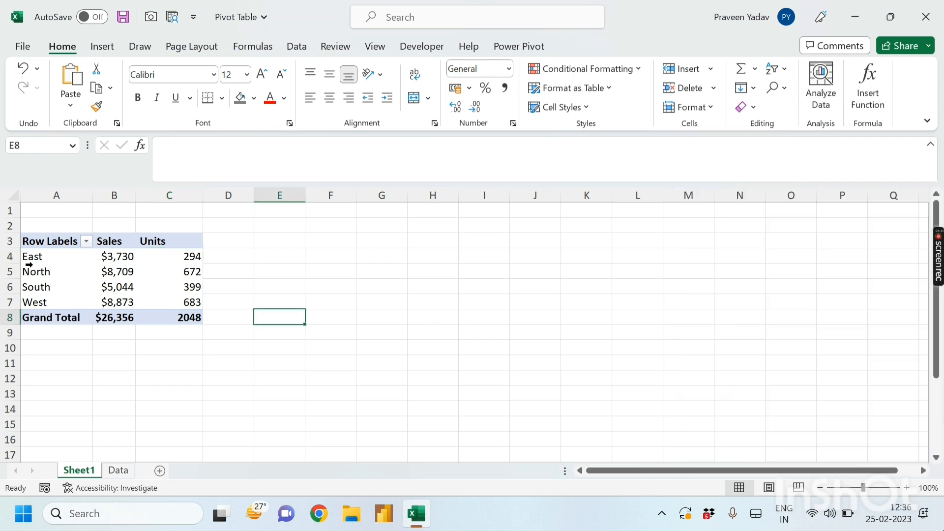
Insert a slicer for the Color field of the pivot table
left_click(199, 274)
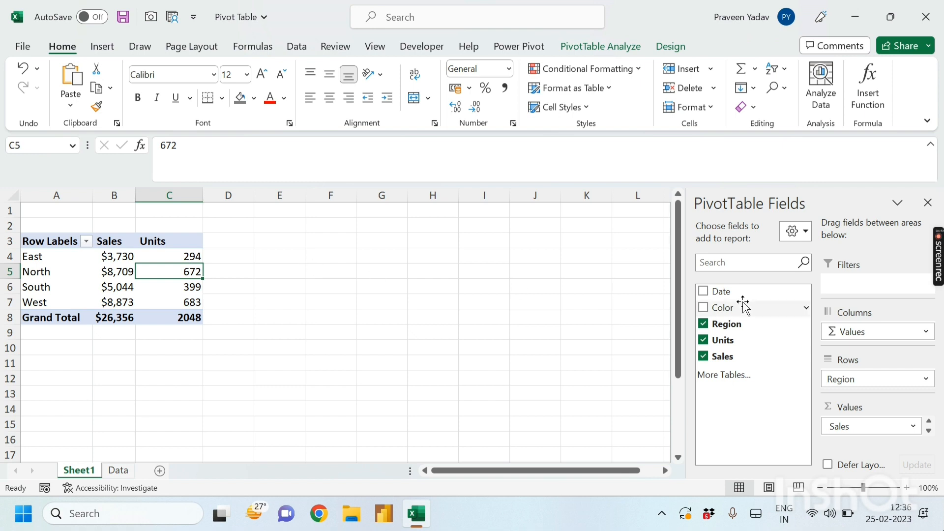
left_click(166, 305)
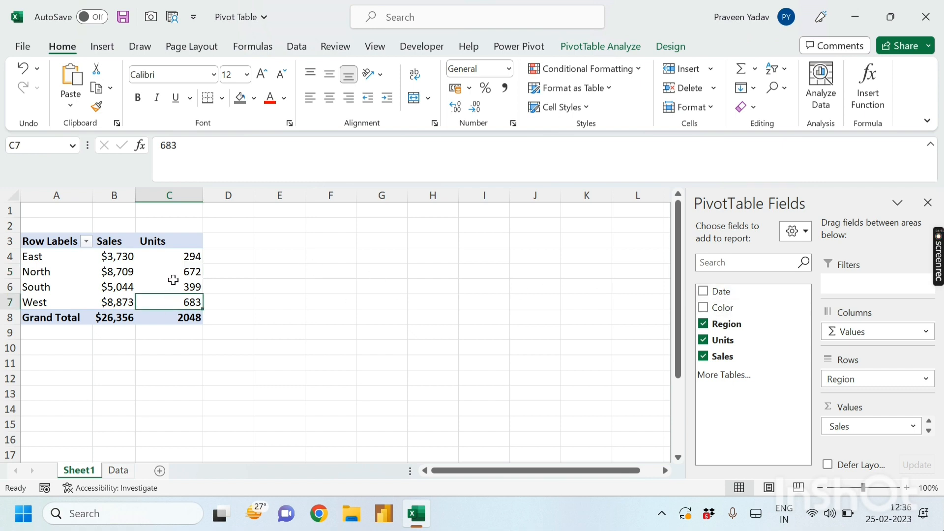
left_click(174, 273)
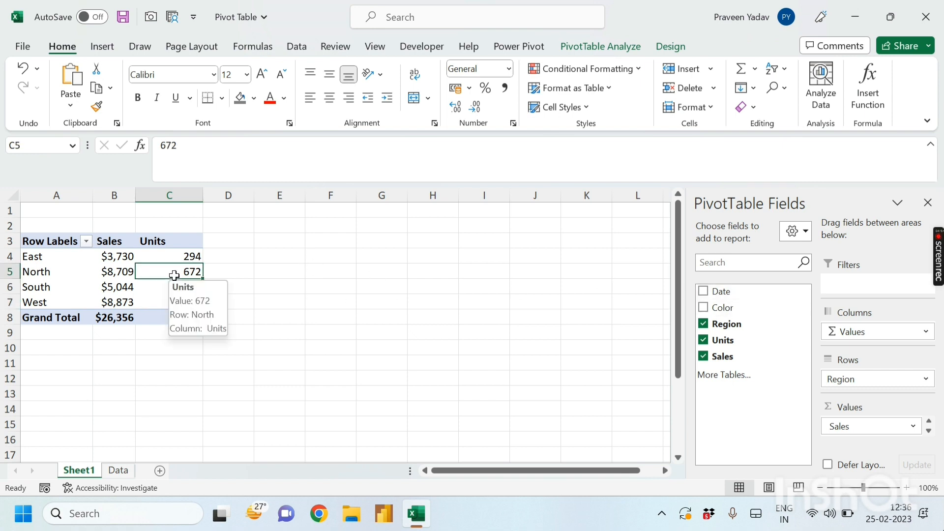
left_click(601, 45)
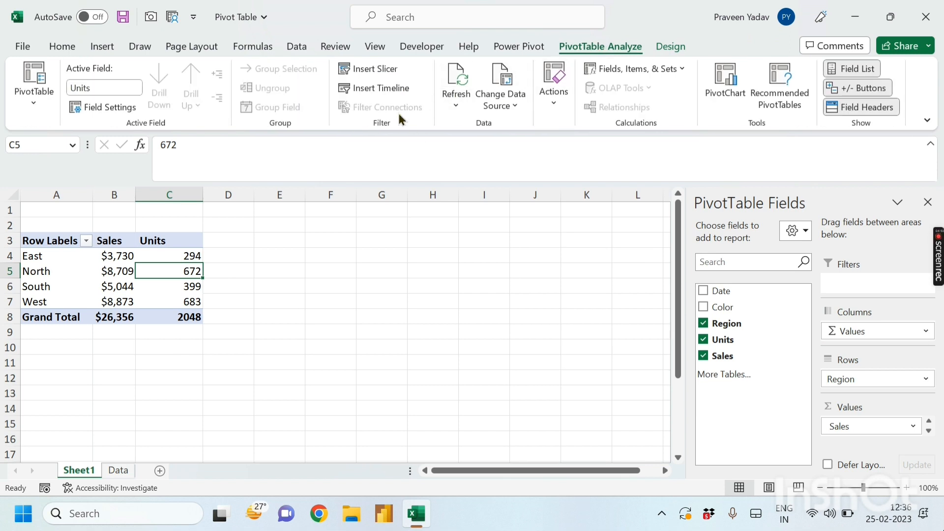
left_click(373, 69)
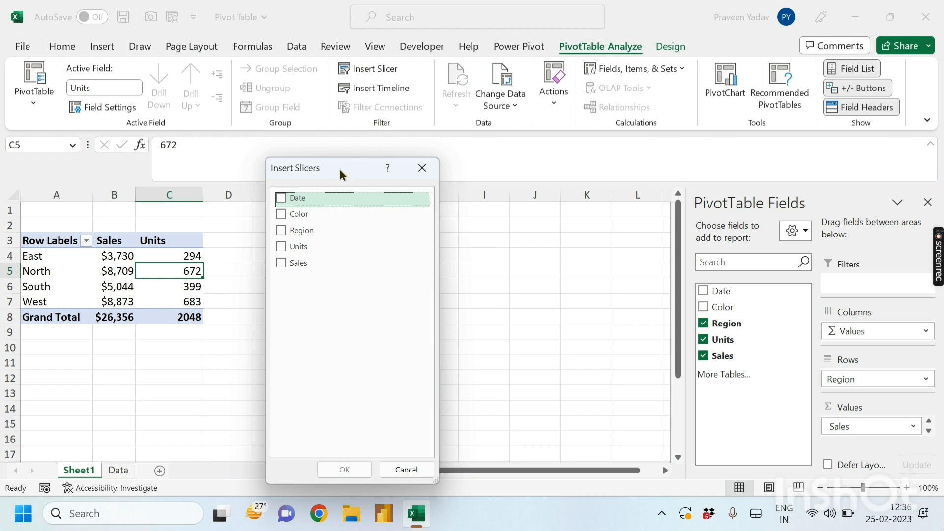
left_click_drag(339, 167, 450, 118)
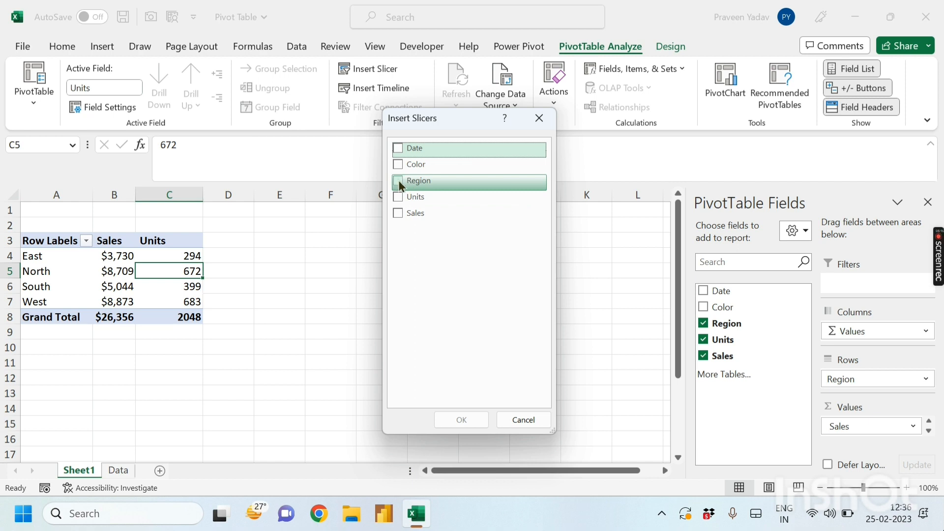
left_click(397, 166)
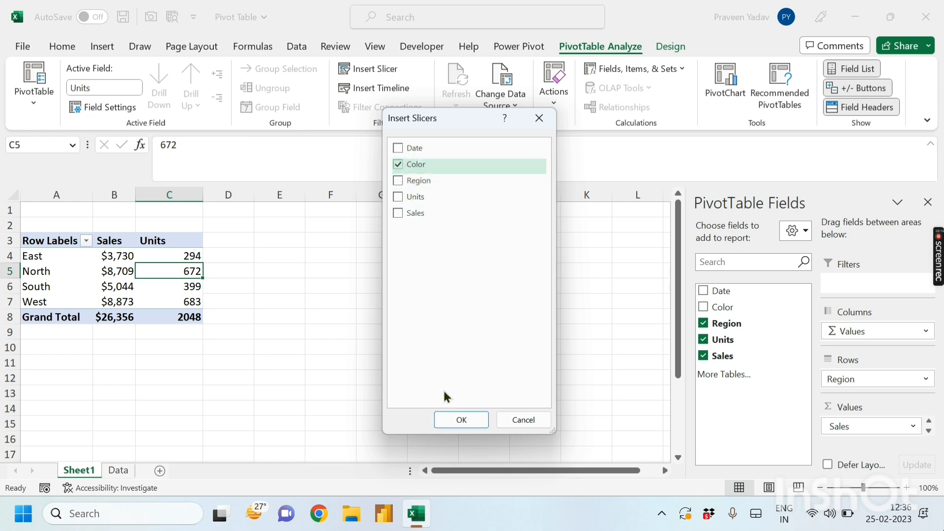
left_click(461, 420)
Position and shorten the Color slicer to about 5.27 cm high, and apply the light blue style from the Dark slicer styles
left_click_drag(309, 252, 281, 249)
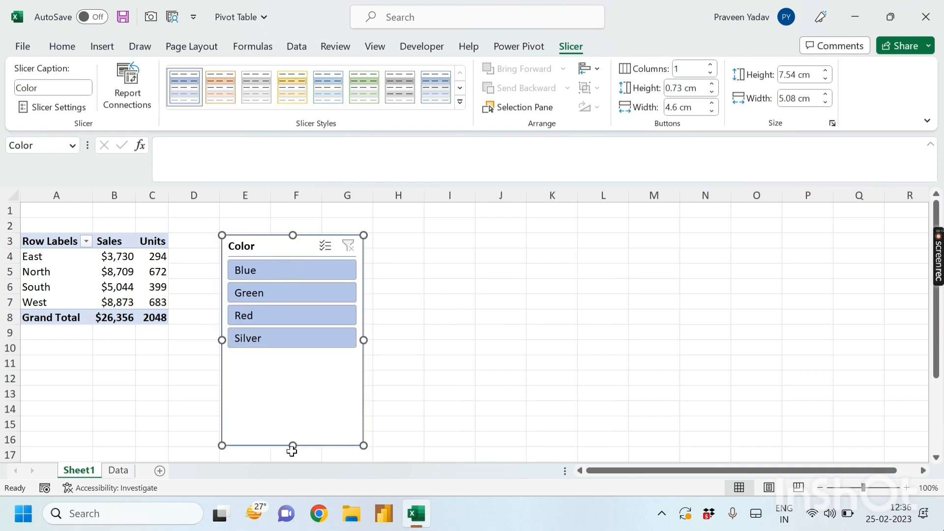
left_click_drag(292, 446, 285, 382)
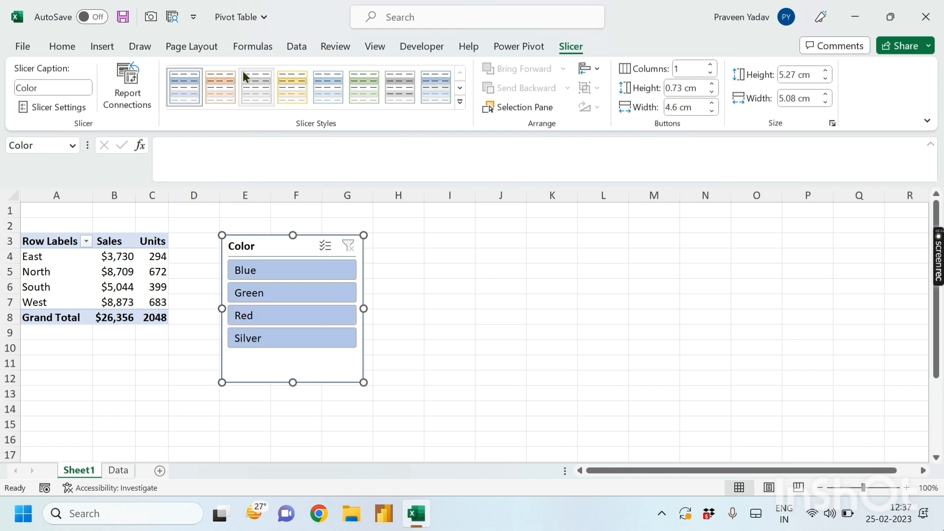
left_click(256, 87)
left_click(460, 102)
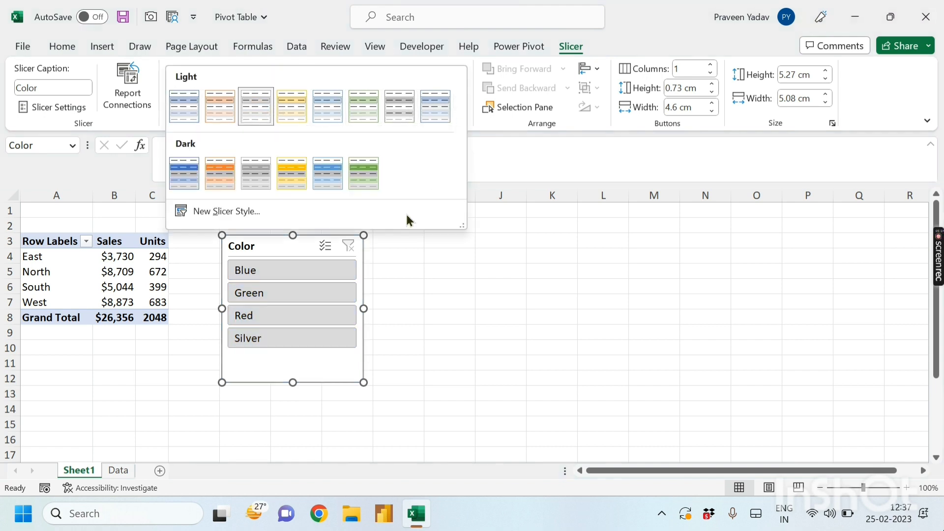
left_click(320, 178)
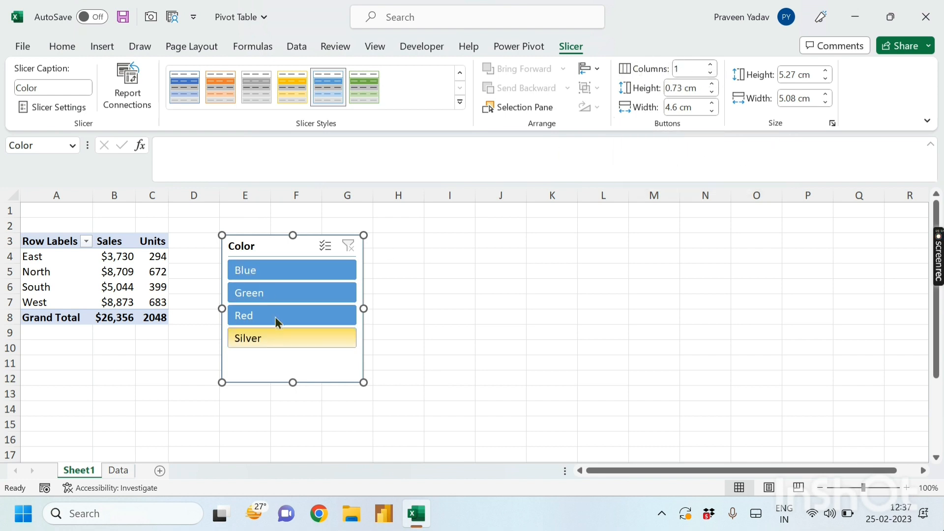
Arrange the Color slicer's buttons in 2 columns and move the slicer farther away from the pivot table
left_click(711, 65)
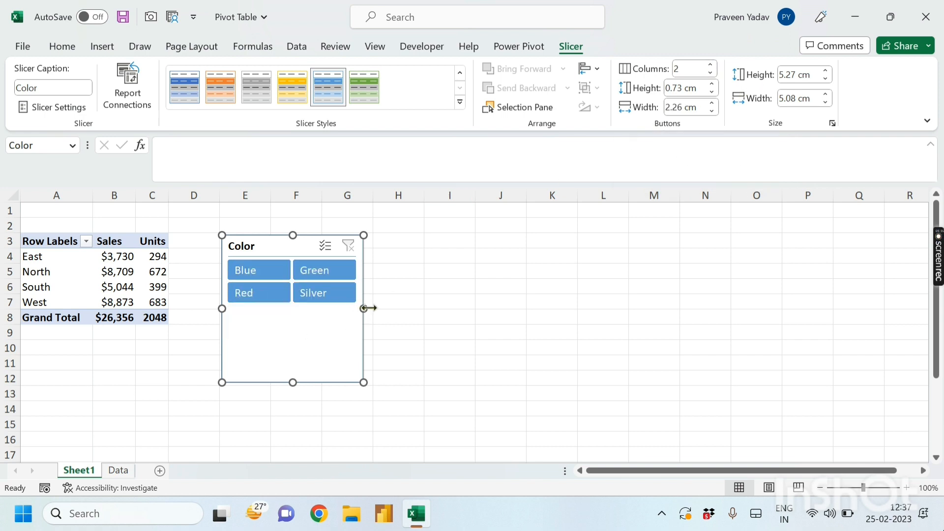
left_click(712, 65)
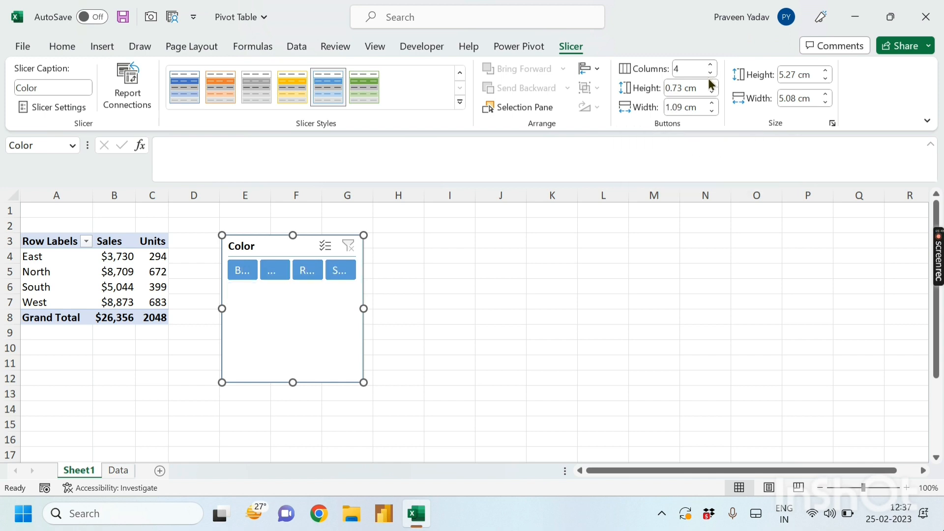
left_click(710, 72)
left_click(398, 314)
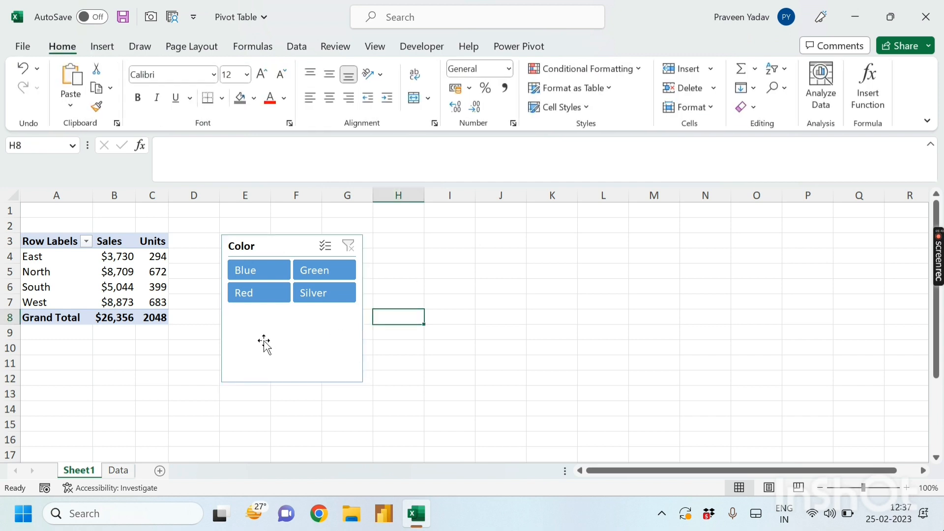
left_click(132, 353)
left_click_drag(275, 341, 380, 337)
Try the Color slicer by filtering the pivot table on Silver and on Red, and clear the filter
left_click(417, 298)
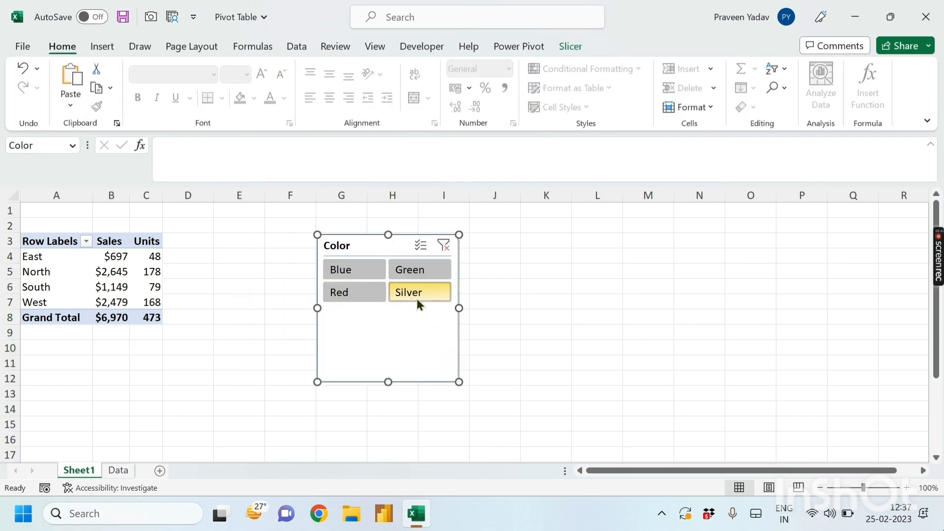
left_click(364, 293)
left_click(446, 248)
left_click(228, 344)
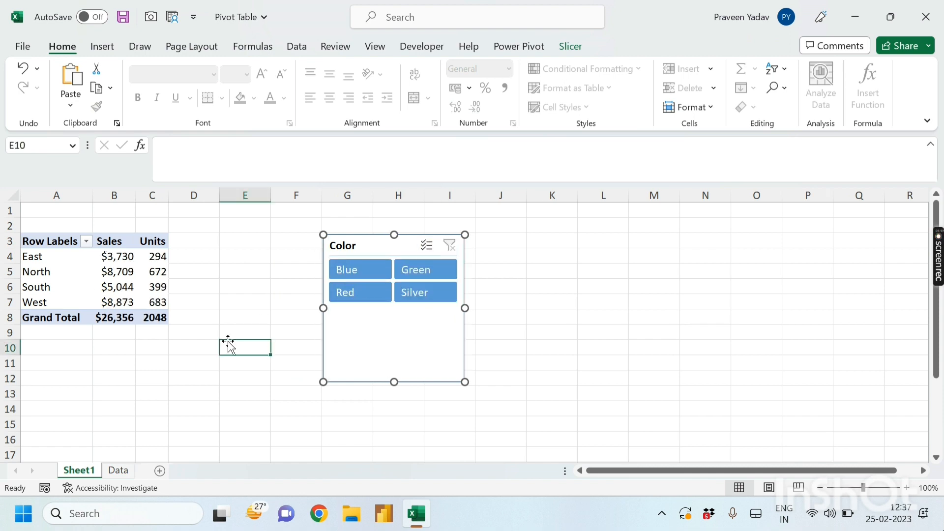
Turn off autofitting of column widths on update in the pivot table's layout and format options
mouse_move(130, 295)
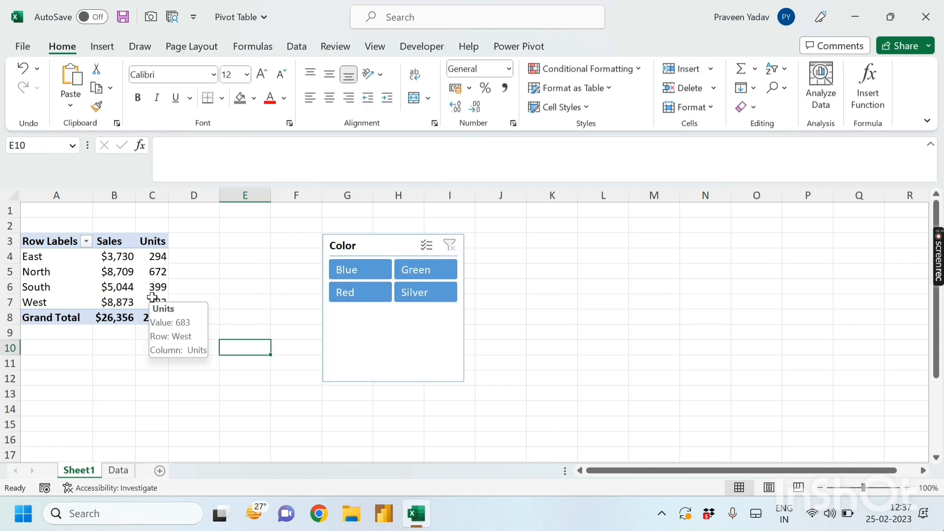
left_click(149, 299)
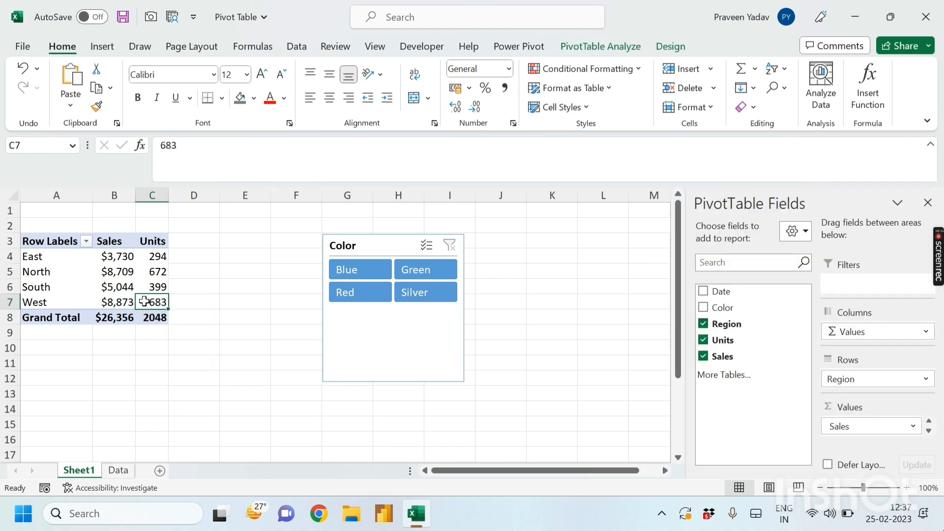
right_click(145, 302)
left_click(194, 270)
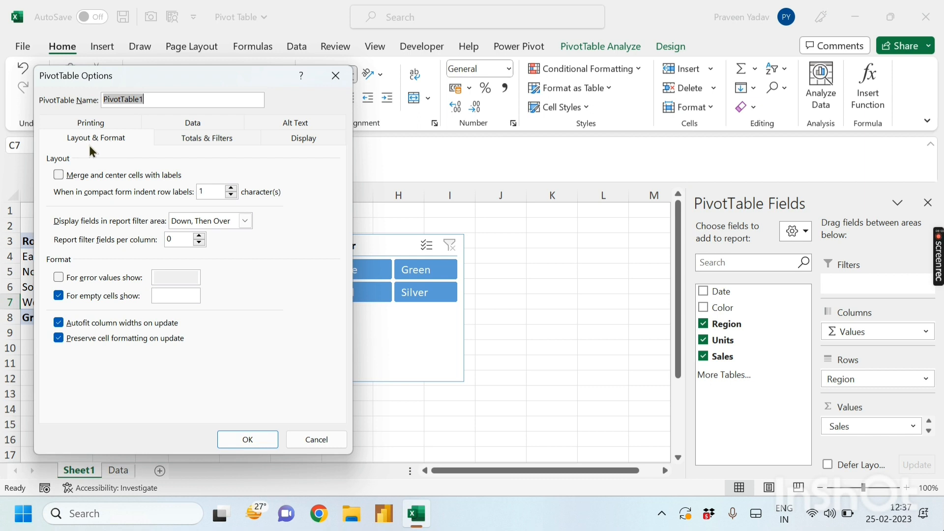
left_click(66, 325)
left_click(247, 439)
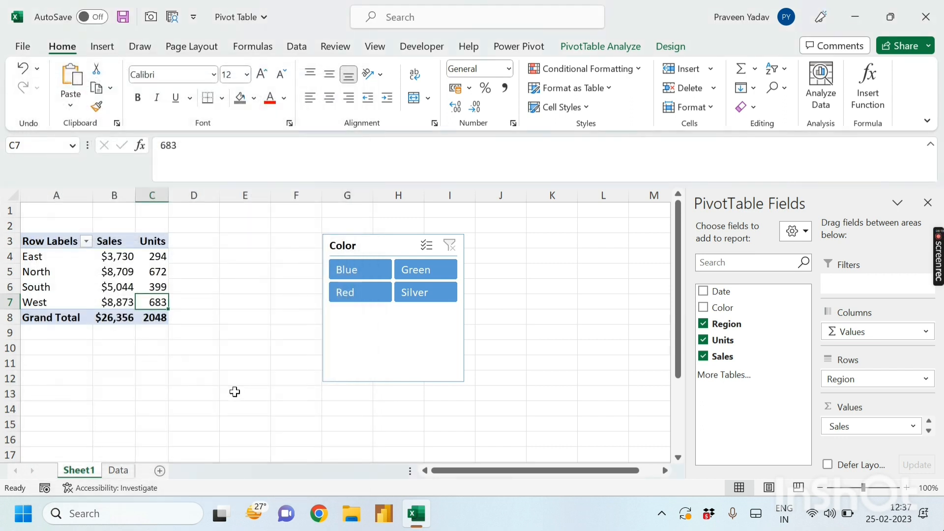
Widen columns B and C to an equal width and move the Color slicer closer to the pivot table
left_click(173, 379)
left_click_drag(121, 195, 201, 195)
left_click(202, 345)
left_click(174, 317)
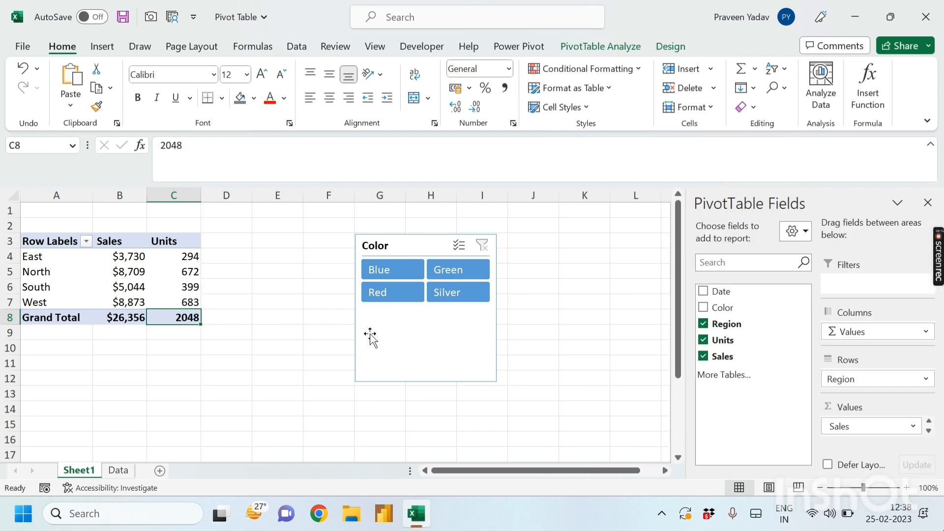
left_click_drag(373, 334, 331, 331)
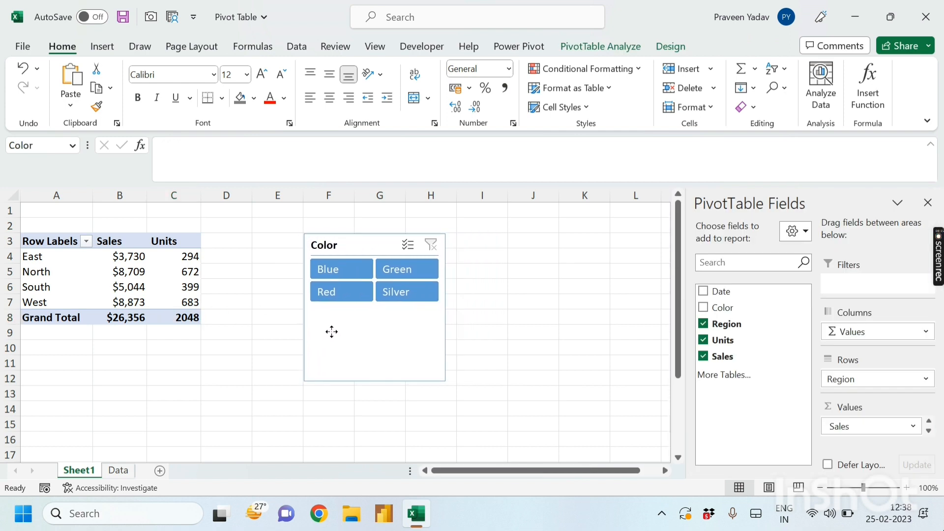
Filter the pivot table by Red, Silver, Green and Blue in turn to check the column widths, and clear the filter
left_click(328, 294)
left_click(392, 287)
left_click(394, 271)
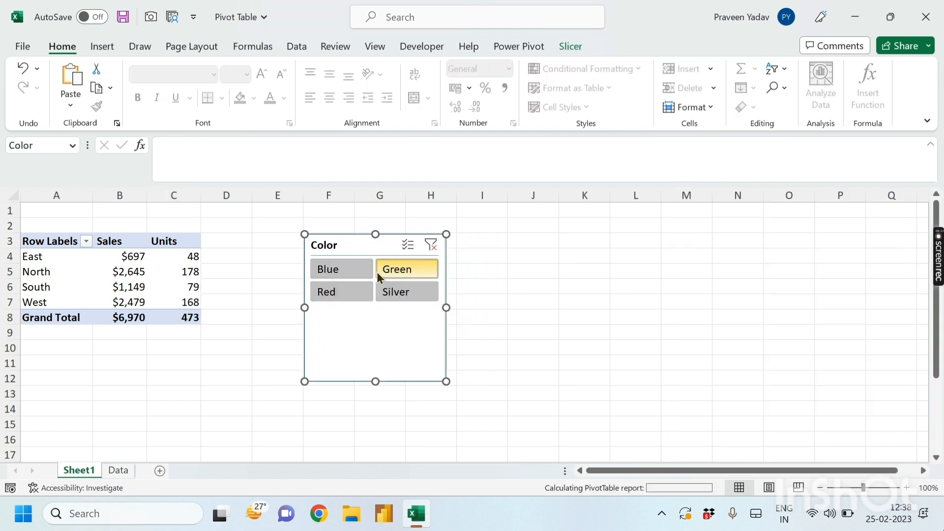
left_click(342, 270)
left_click(431, 245)
left_click(533, 301)
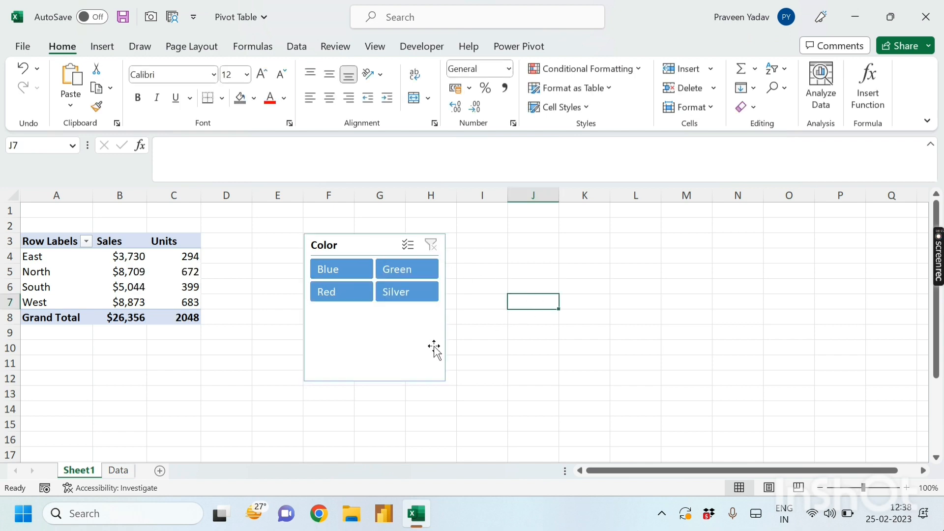
Replace the Units field in the pivot table's values with a second copy of the Sales field
left_click(145, 292)
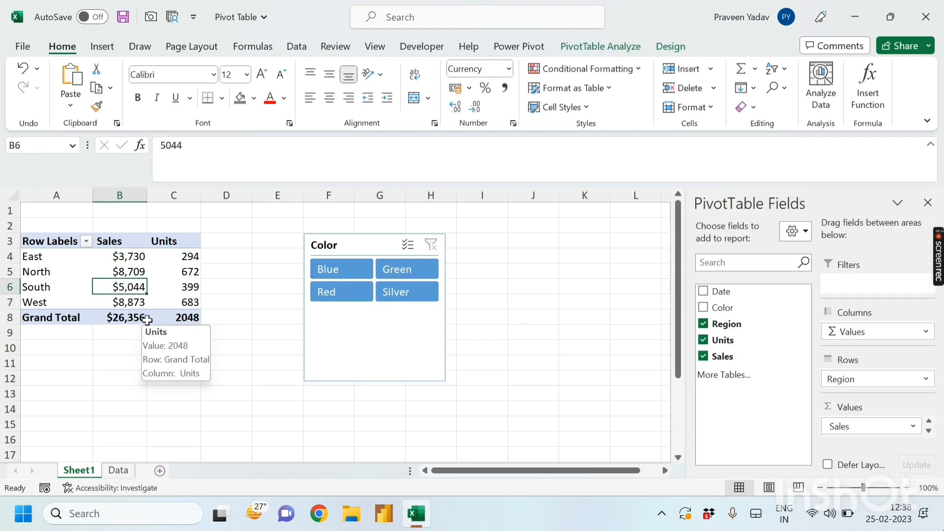
left_click_drag(129, 256, 143, 317)
left_click(128, 302)
left_click(128, 317)
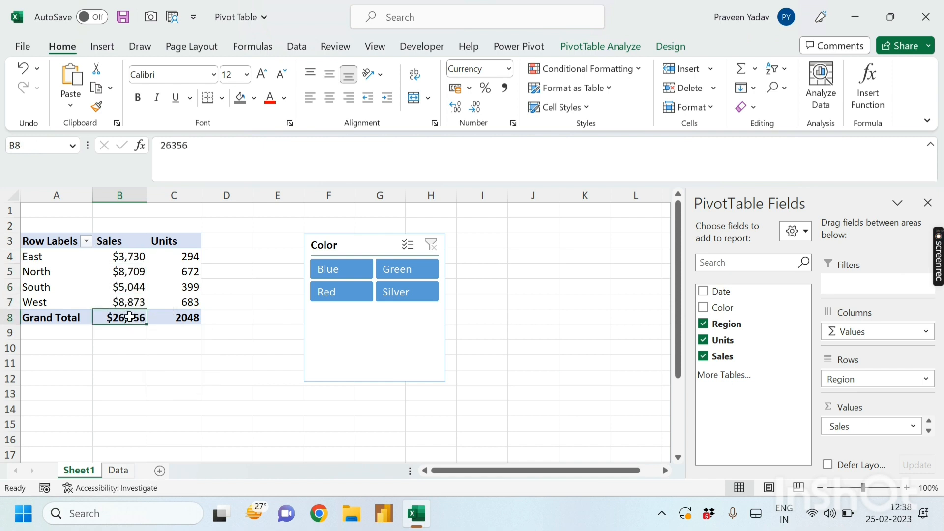
left_click_drag(123, 257, 127, 317)
left_click(128, 317)
left_click(703, 340)
left_click_drag(706, 358, 799, 430)
left_click(234, 329)
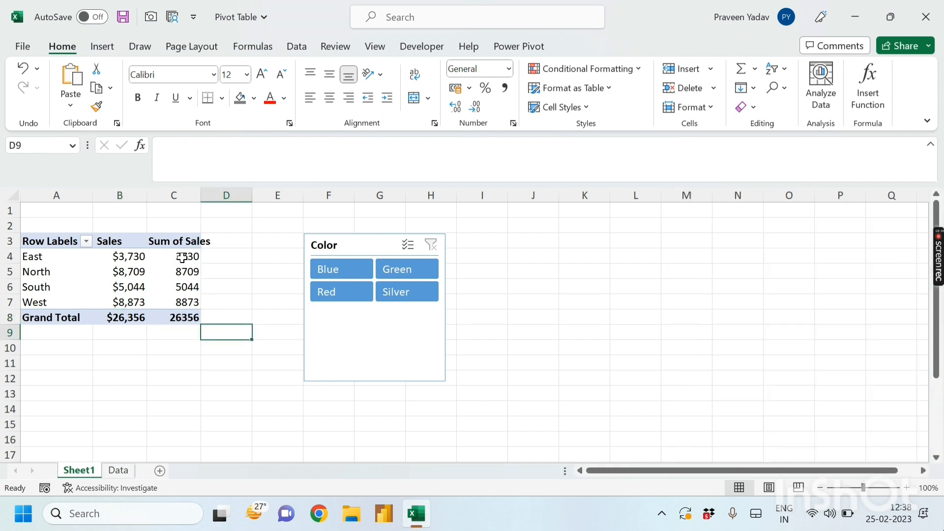
Show the second Sales value field in column C as % of Grand Total
left_click(182, 256)
right_click(182, 259)
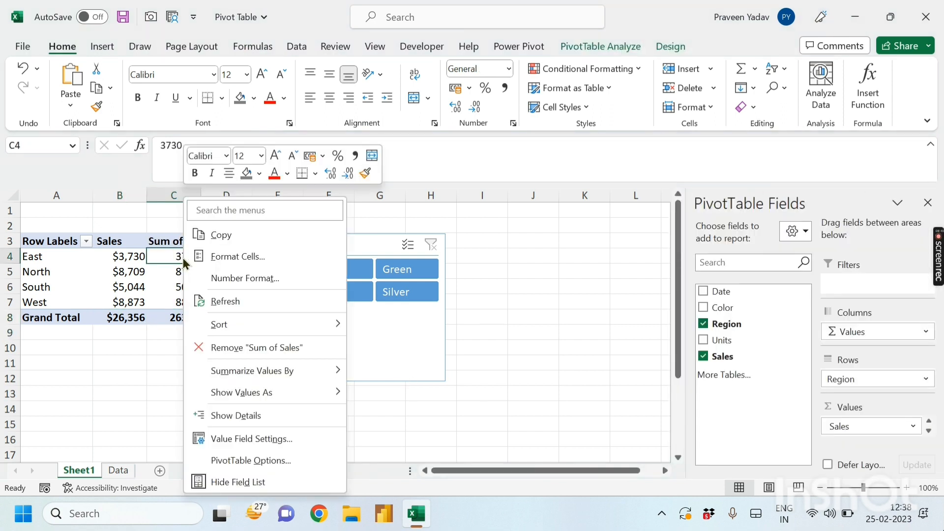
left_click(237, 439)
left_click(222, 319)
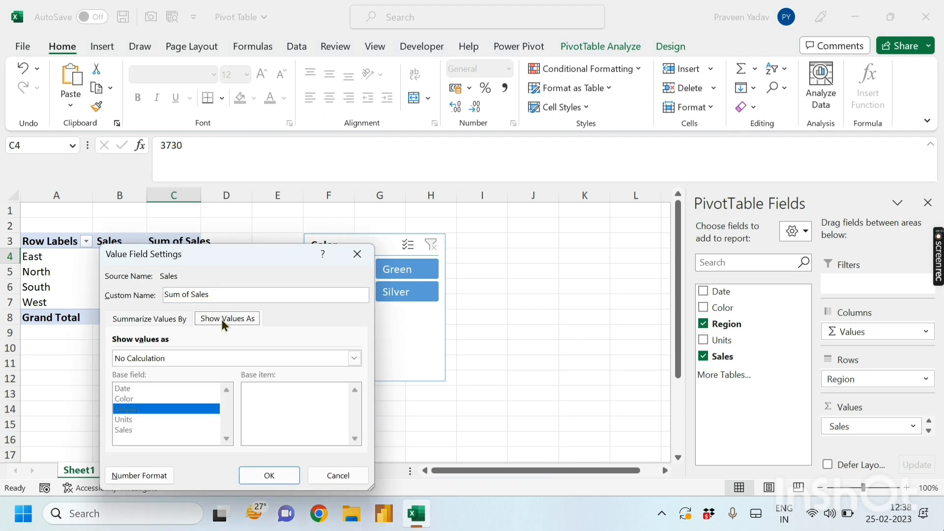
left_click_drag(212, 253, 363, 198)
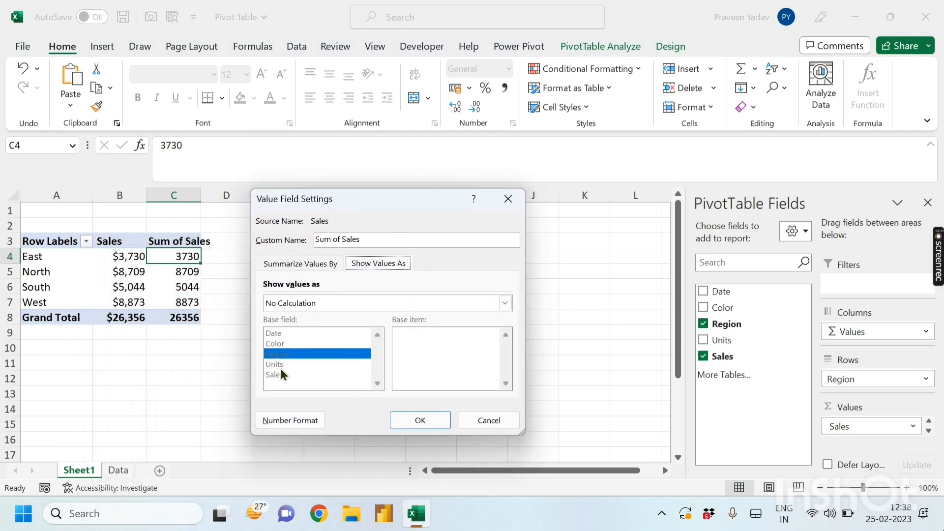
left_click(309, 301)
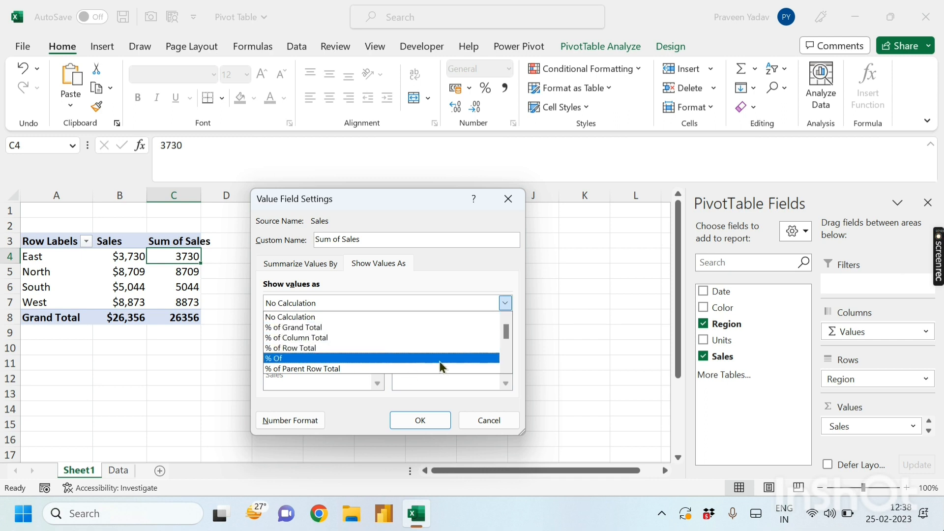
left_click(305, 327)
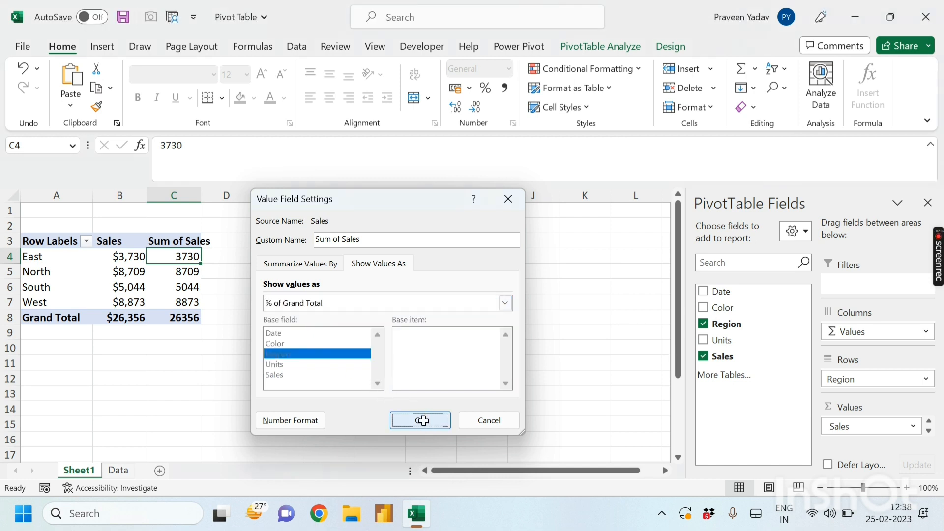
left_click(420, 420)
left_click(185, 363)
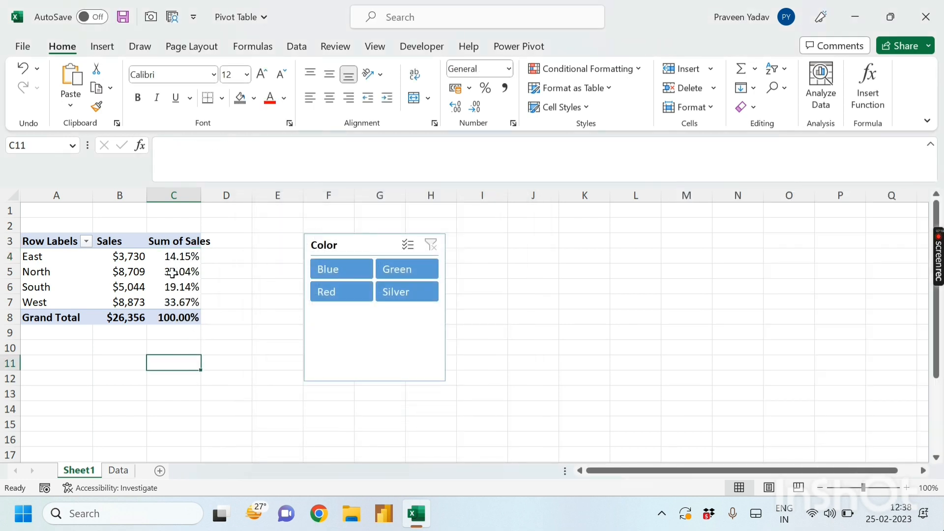
left_click(171, 256)
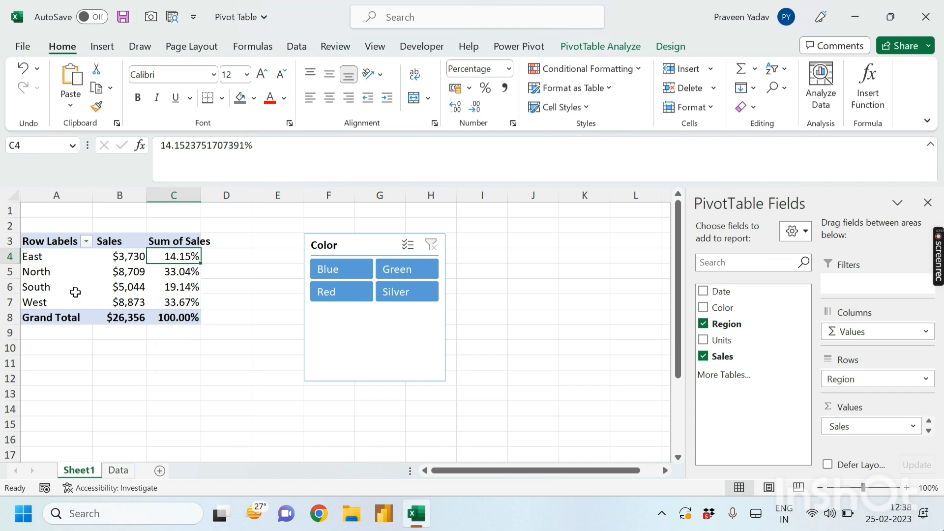
left_click(241, 293)
left_click(194, 300)
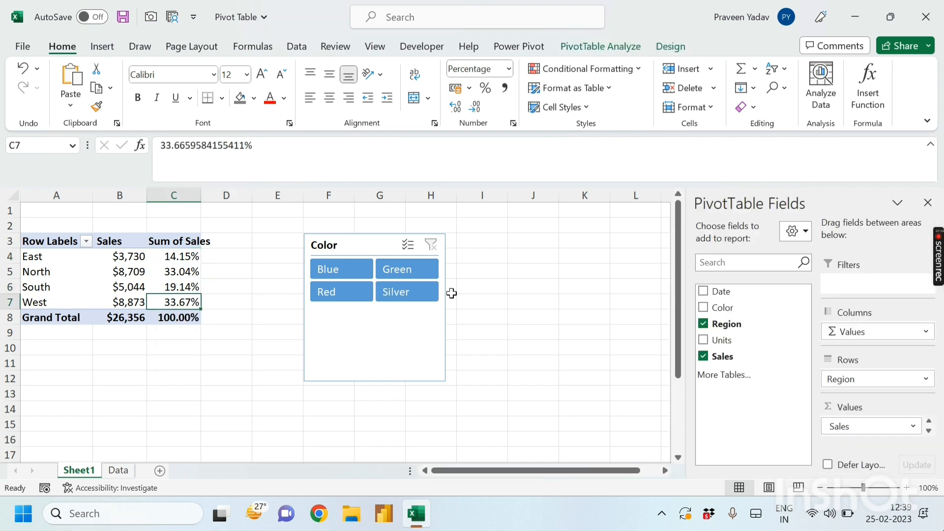
Insert a timeline for the Date field and place it beside the Color slicer
left_click(538, 334)
left_click(123, 302)
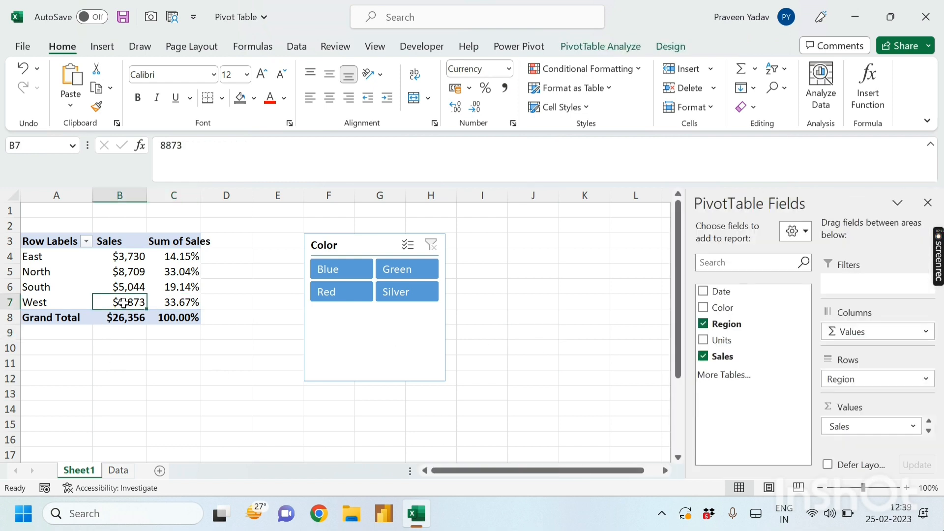
left_click(579, 48)
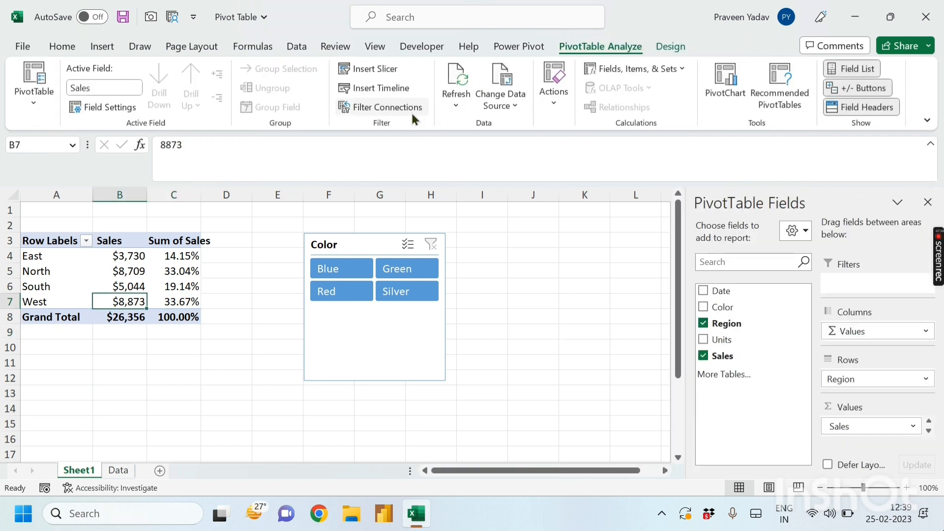
left_click(374, 88)
left_click(397, 204)
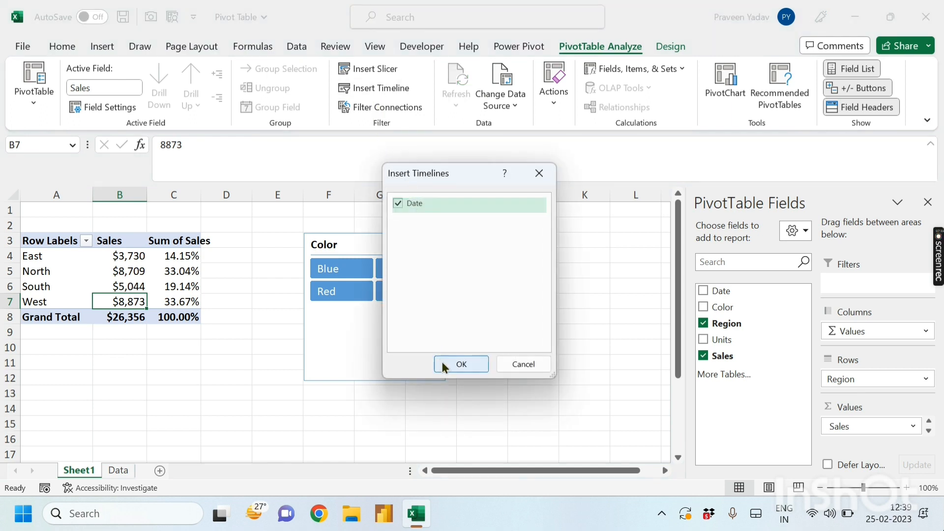
left_click(457, 363)
left_click_drag(341, 295, 564, 245)
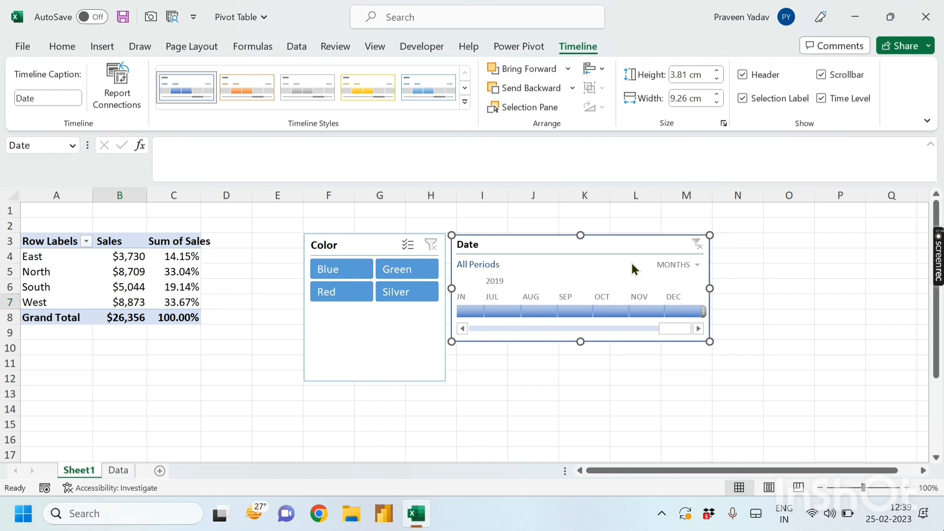
Switch the Date timeline's time level to years
left_click(685, 266)
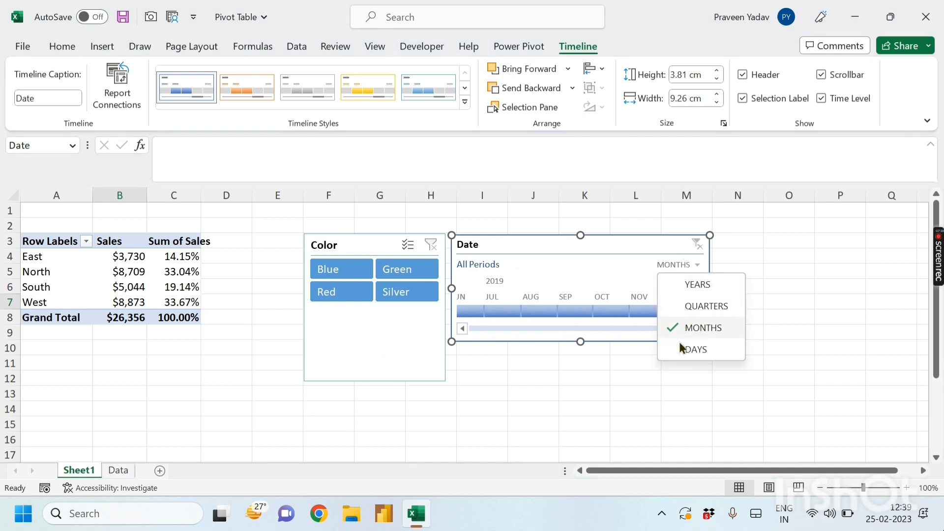
left_click(682, 284)
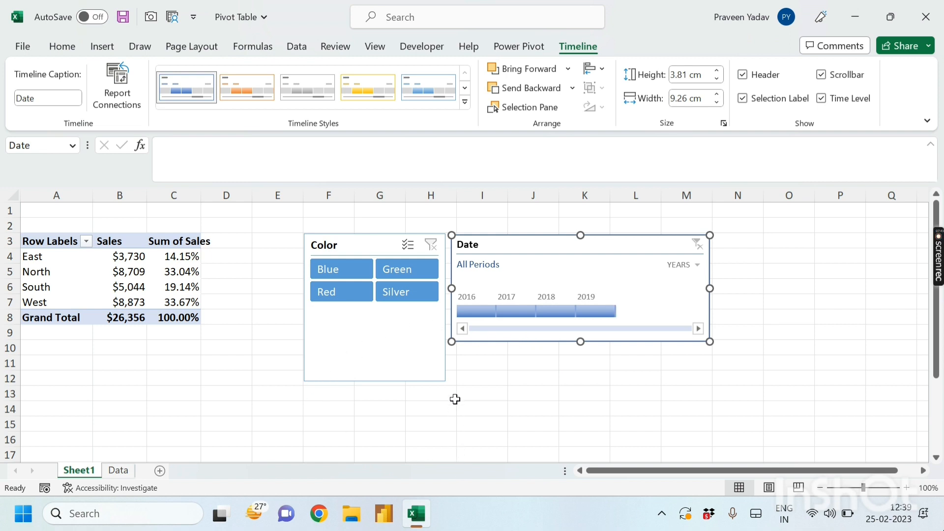
left_click(489, 405)
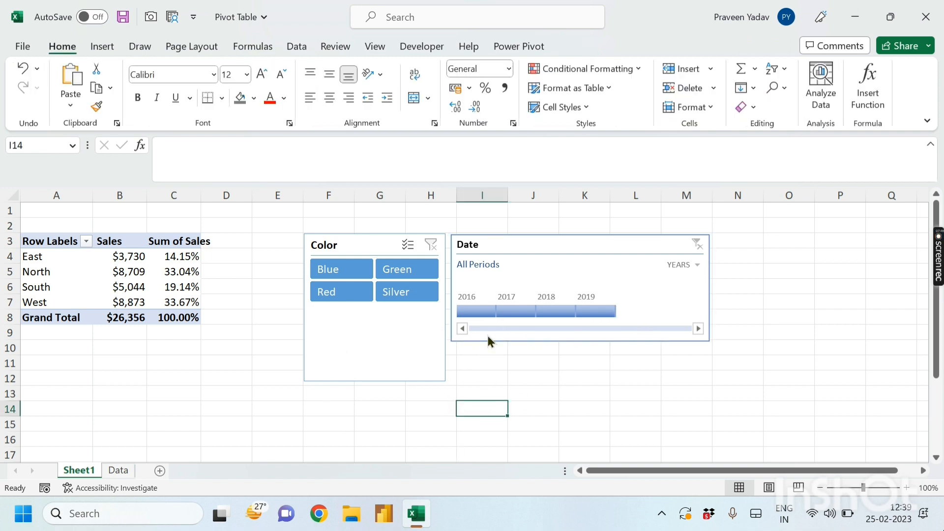
Filter the pivot table by individual years and year ranges on the Date timeline, and clear the filter
left_click(482, 315)
left_click(522, 312)
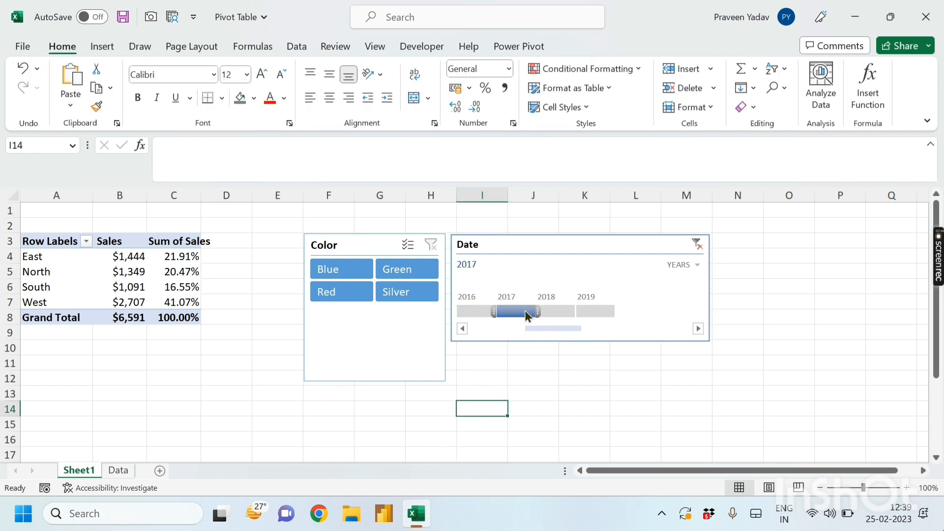
left_click(568, 311)
left_click_drag(576, 312, 598, 314)
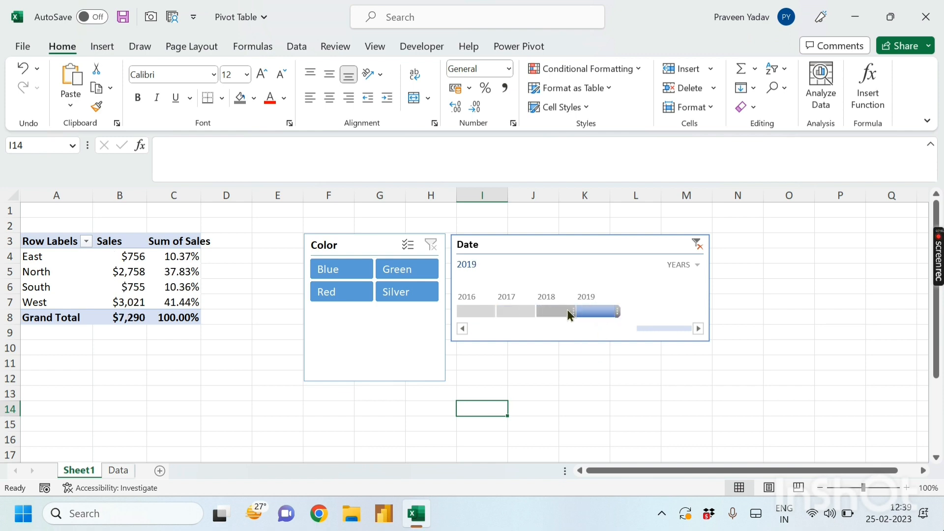
left_click_drag(529, 308, 454, 310)
left_click(696, 244)
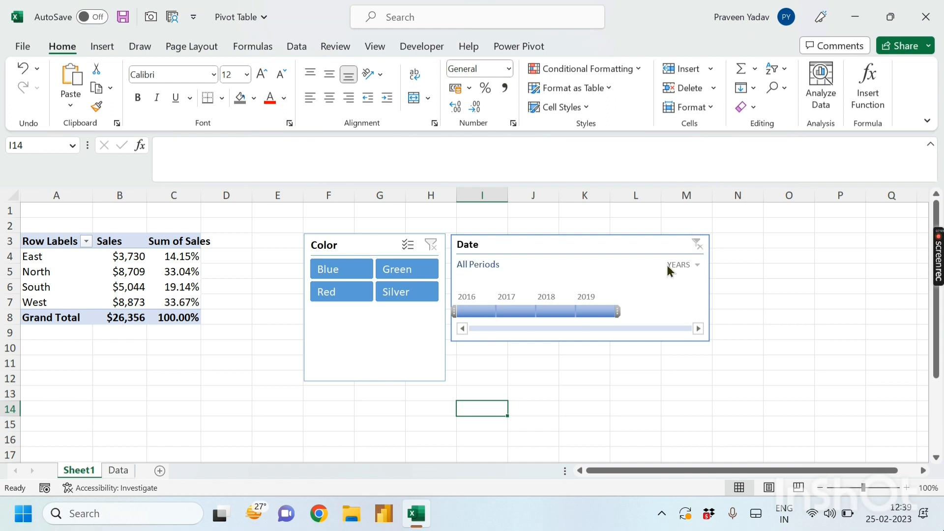
Delete the Date timeline from the sheet
left_click(544, 238)
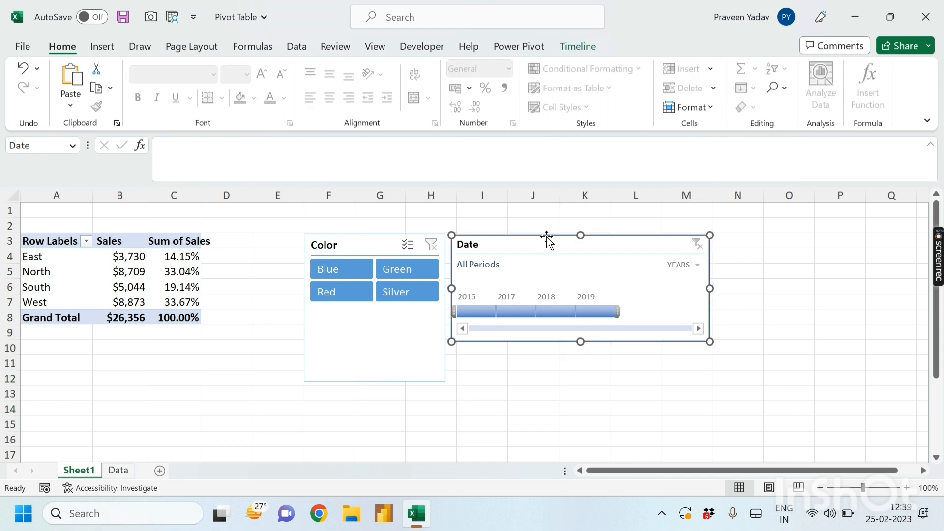
key("Delete")
left_click(227, 301)
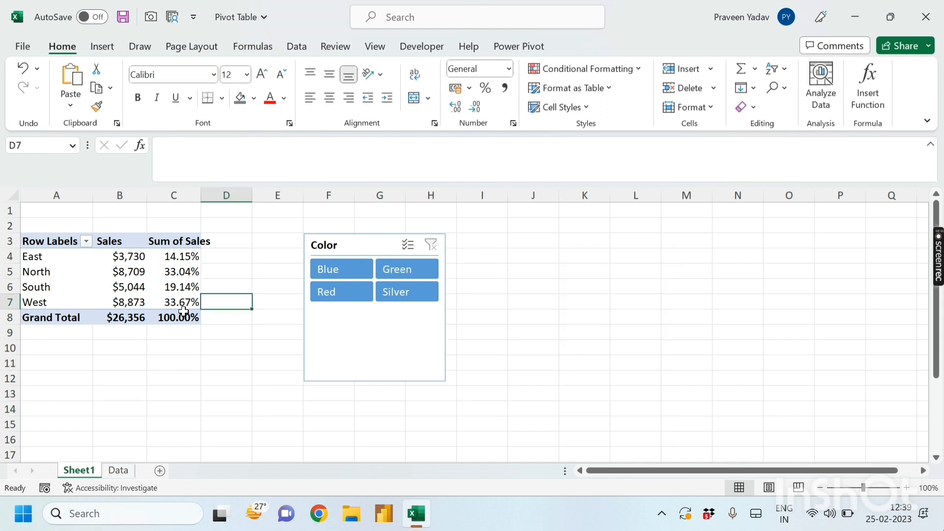
Move the Color slicer farther away from the pivot table, to columns H through J
left_click(107, 306)
left_click(225, 302)
left_click(143, 267)
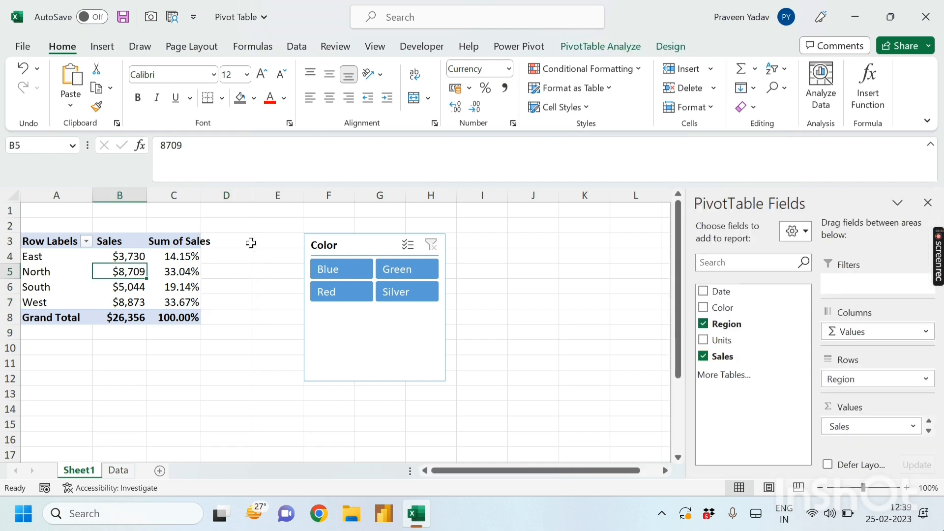
left_click(683, 46)
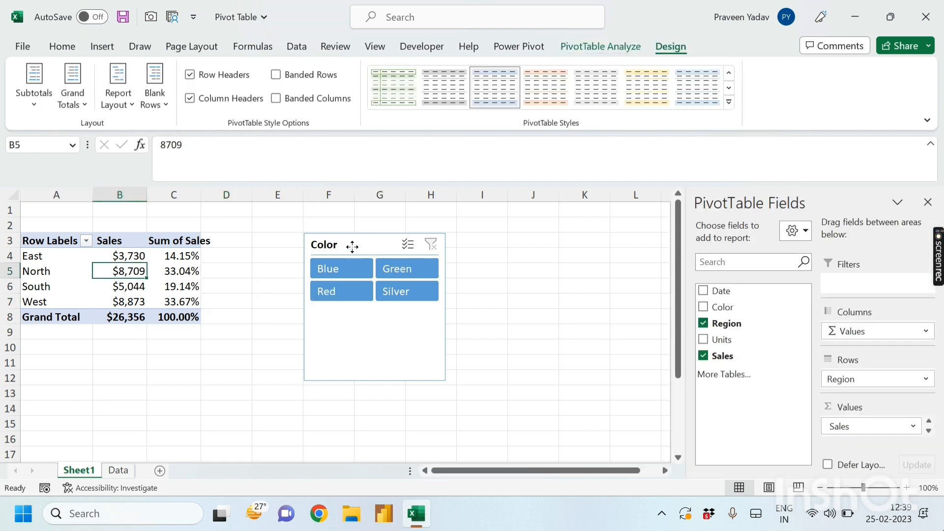
left_click_drag(352, 247, 449, 251)
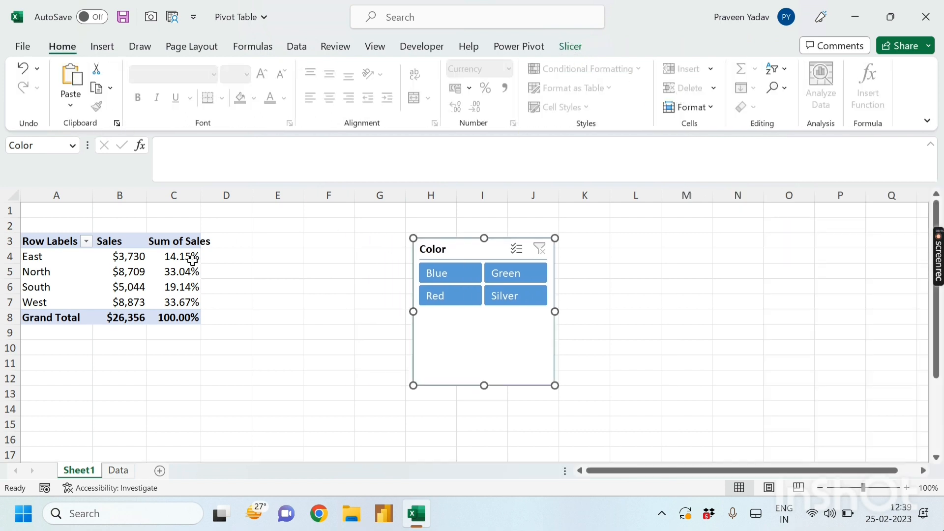
Turn off the pivot table's grand totals for rows and columns and select the emptied total row
left_click(133, 272)
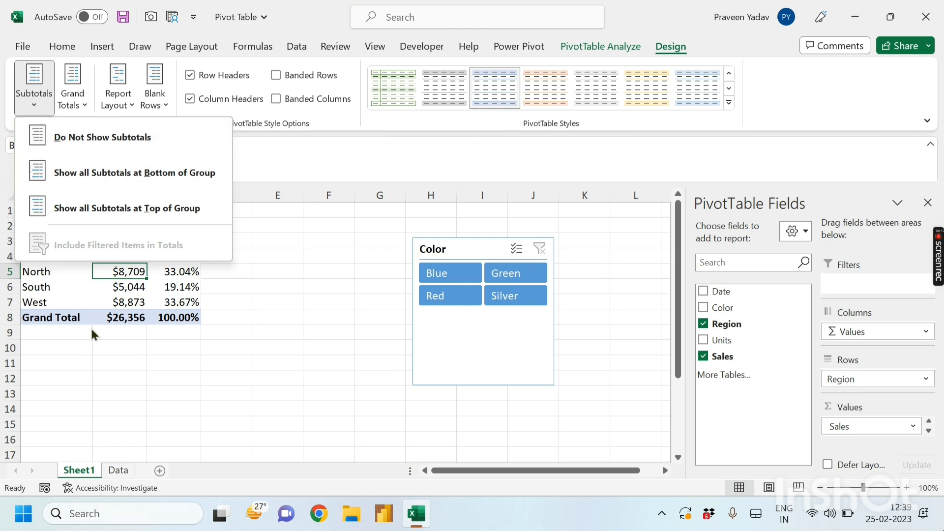
left_click(41, 97)
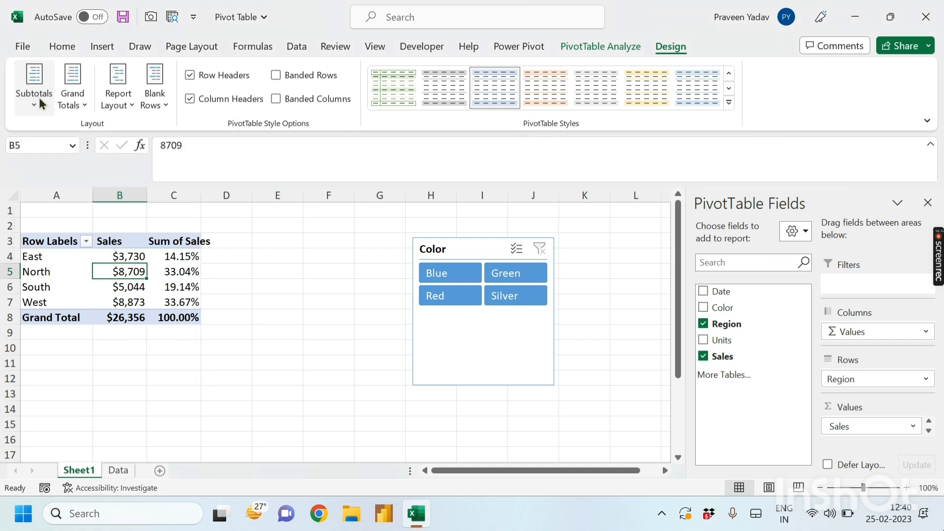
left_click(85, 98)
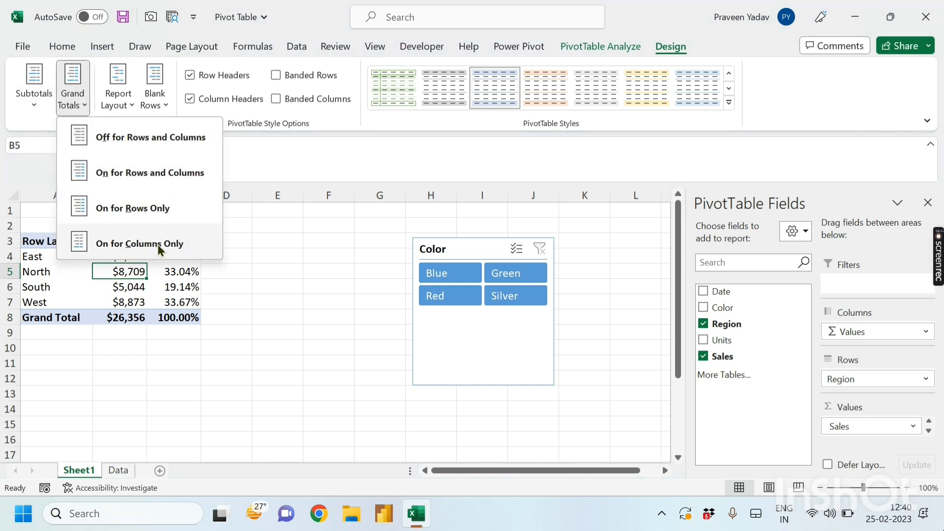
left_click(149, 138)
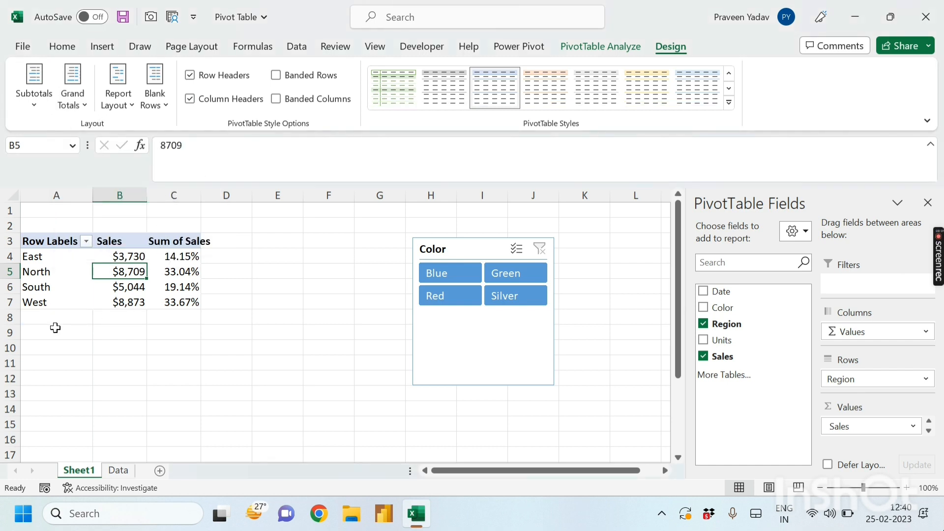
left_click_drag(53, 317, 185, 316)
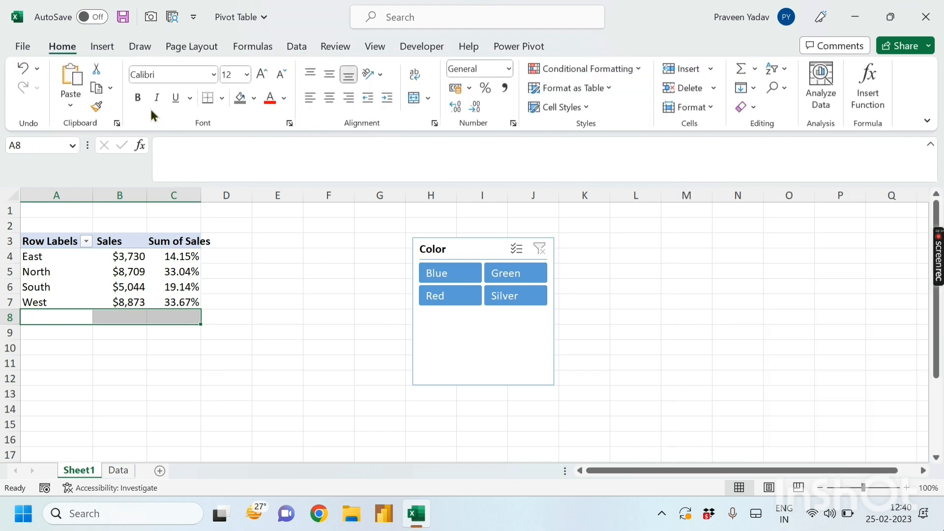
Turn the pivot table's grand totals on for rows and columns
left_click(153, 255)
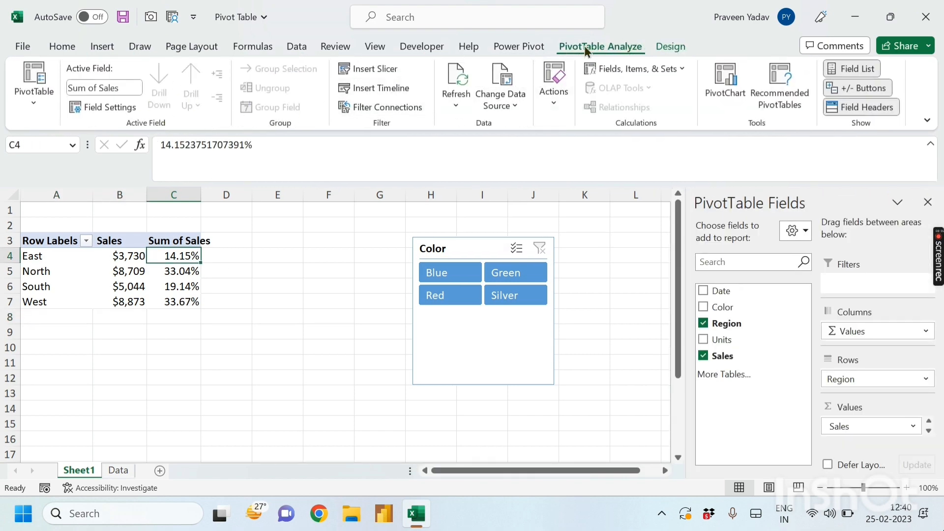
left_click(74, 107)
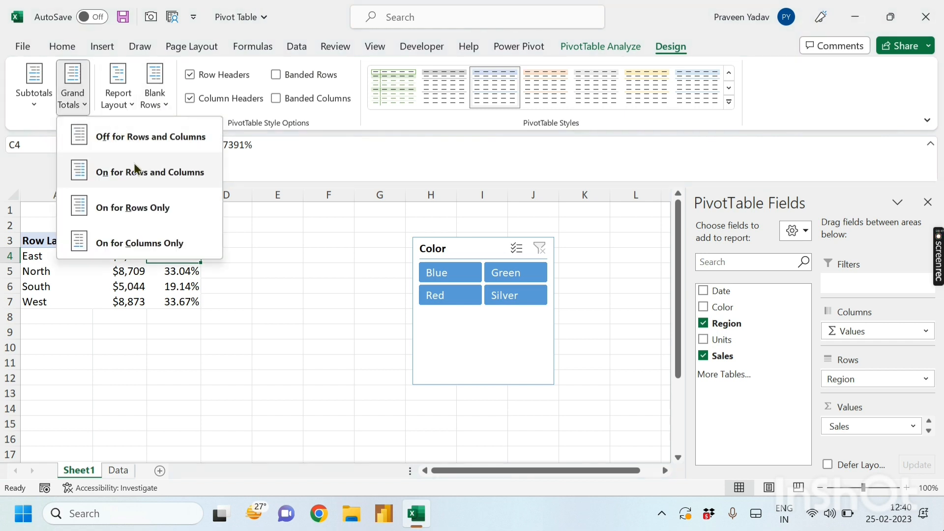
left_click(134, 167)
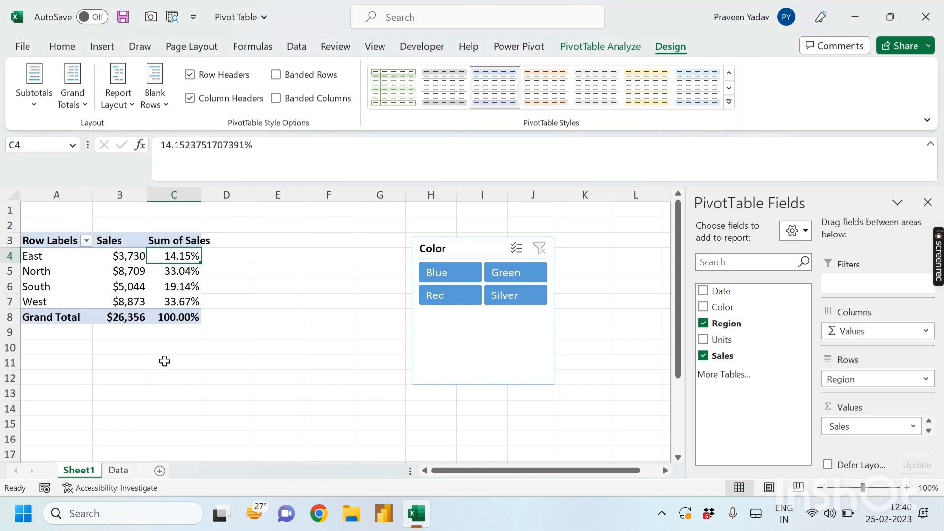
left_click_drag(214, 255, 227, 315)
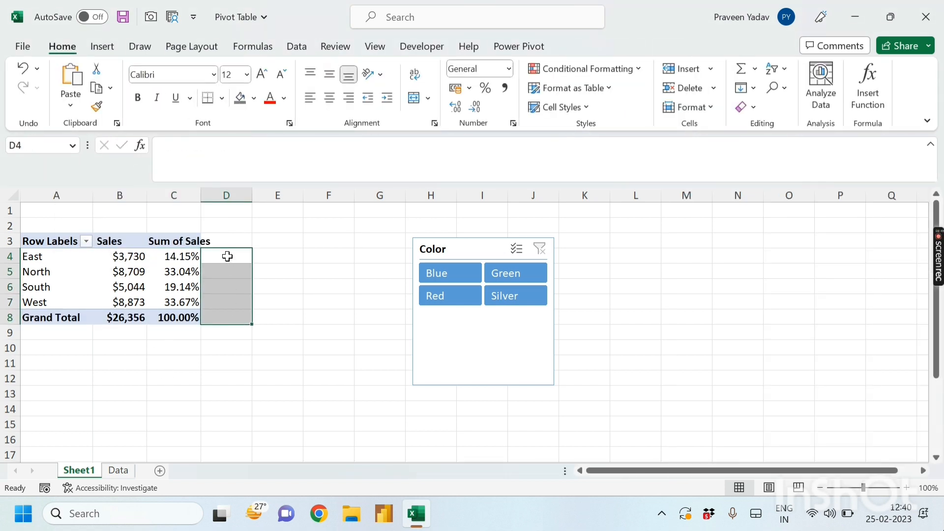
left_click(228, 257)
left_click(122, 317)
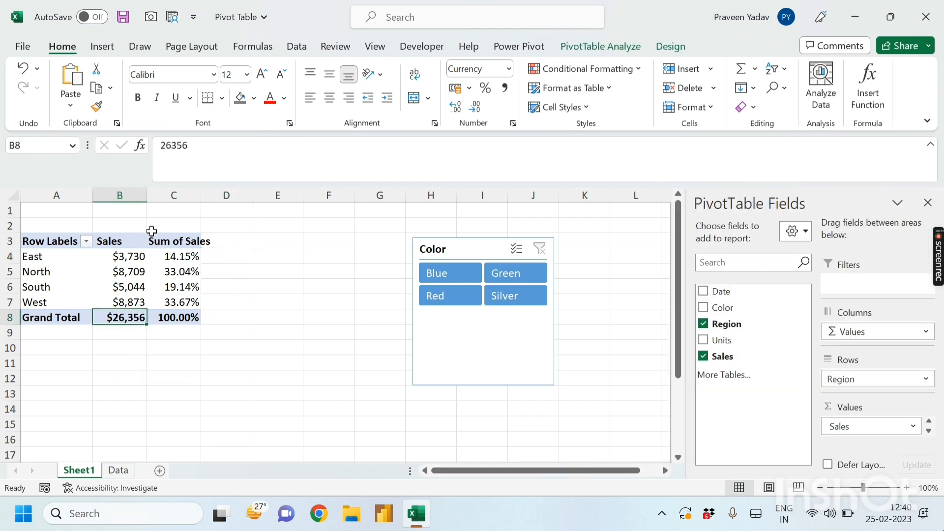
left_click_drag(227, 252, 226, 317)
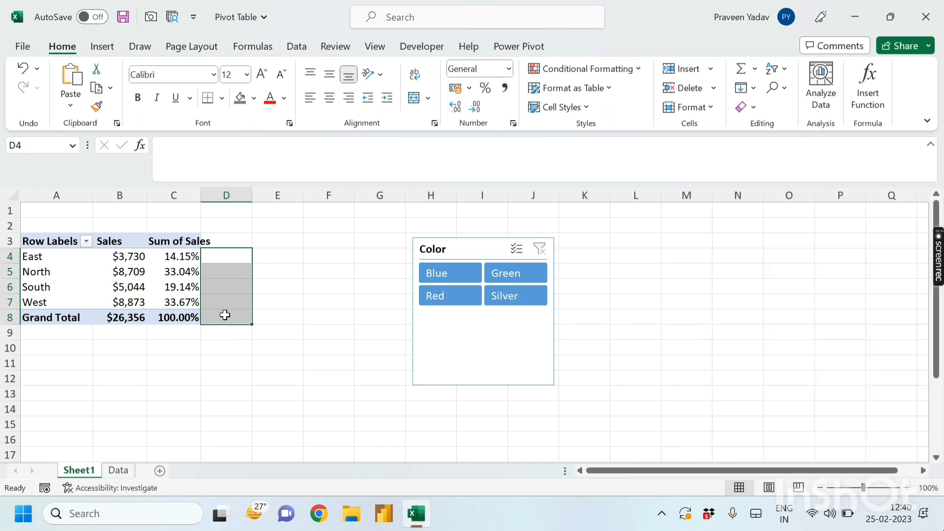
Set the pivot table's grand totals to On for Rows Only and widen column C
left_click(149, 270)
left_click(600, 45)
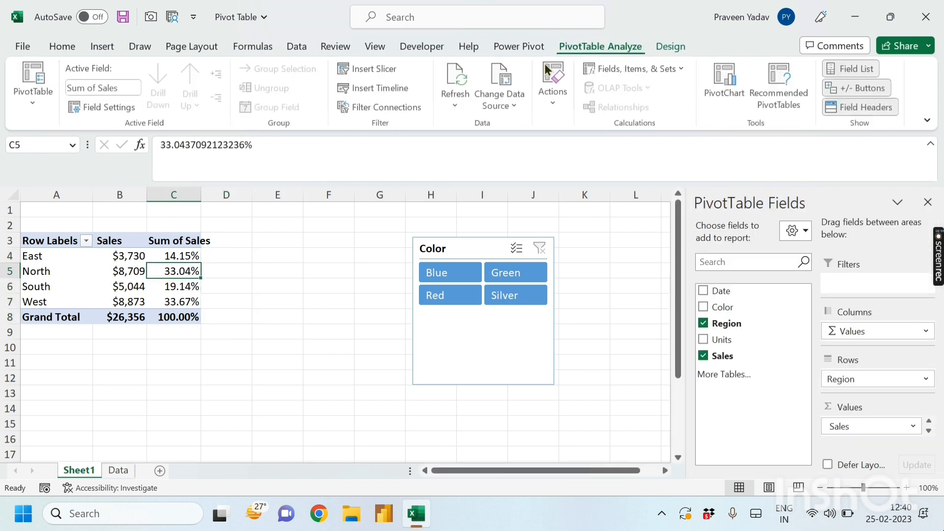
left_click(671, 45)
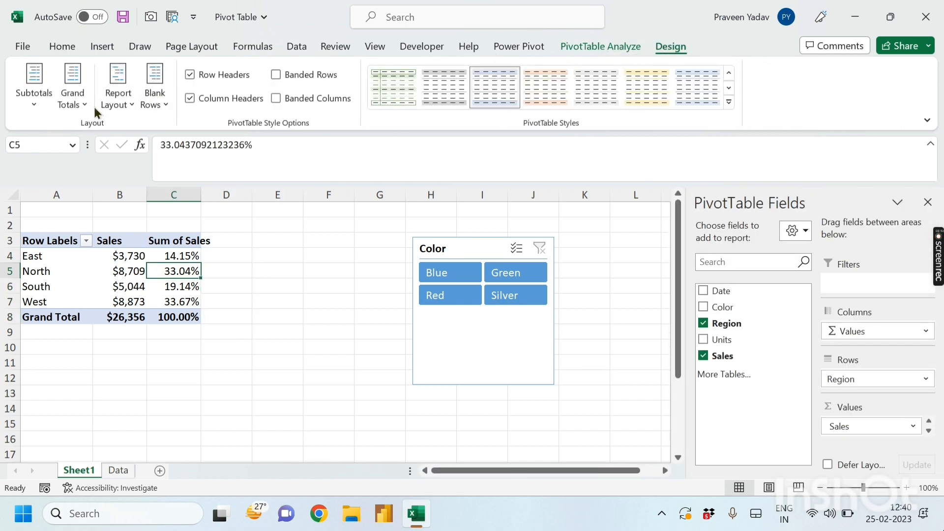
left_click(80, 108)
left_click(112, 206)
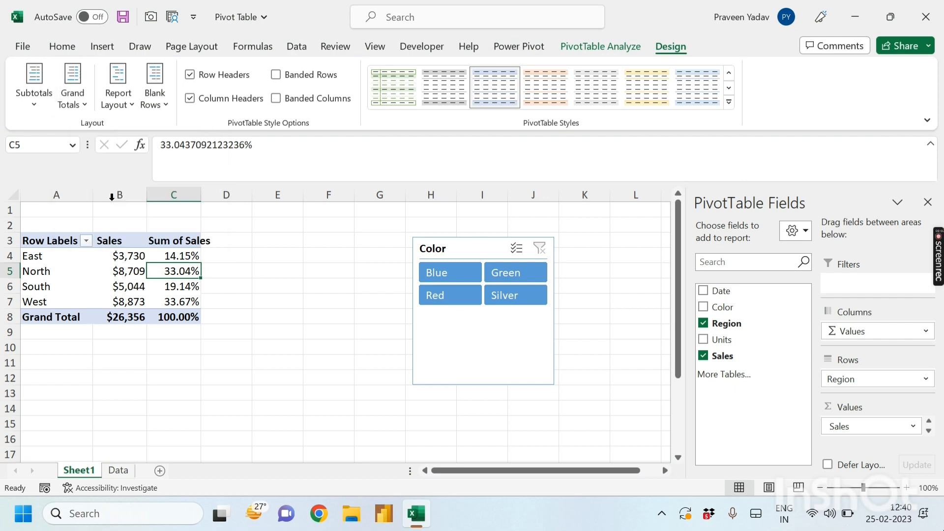
left_click_drag(219, 253, 240, 303)
left_click_drag(199, 191, 215, 192)
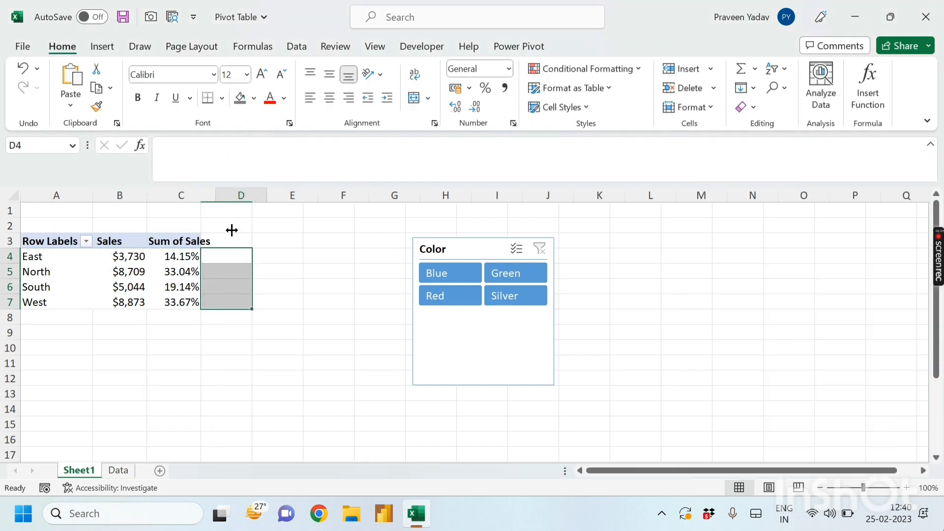
left_click(170, 302)
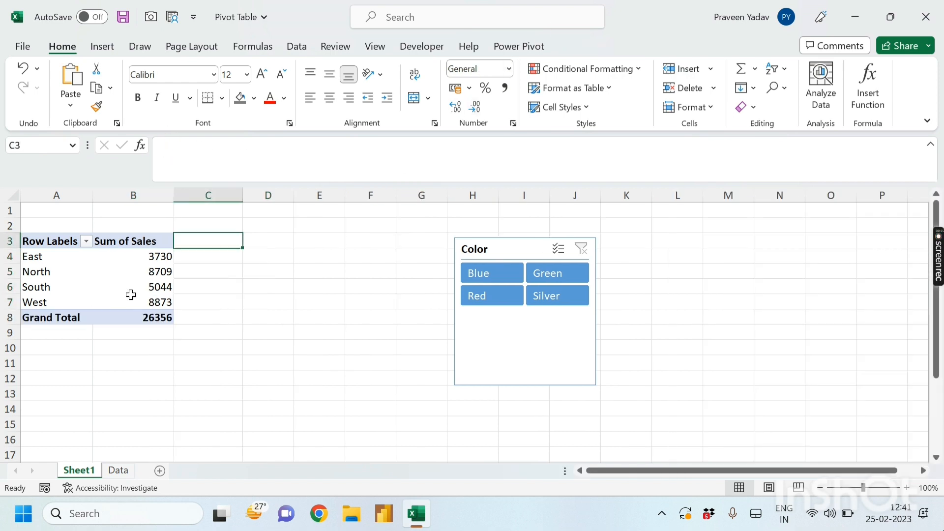
Review the report layout options and show the pivot table in Tabular Form
left_click(132, 301)
left_click(678, 45)
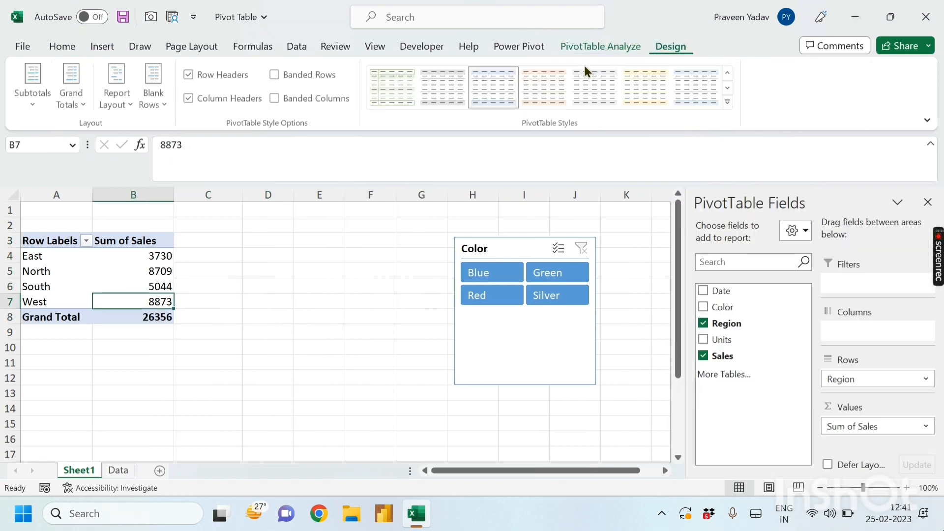
left_click(117, 95)
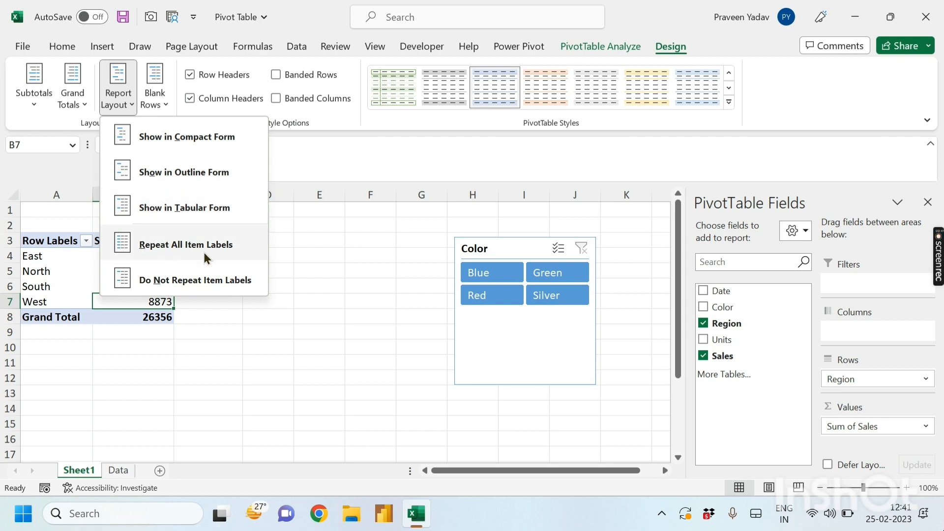
left_click(306, 298)
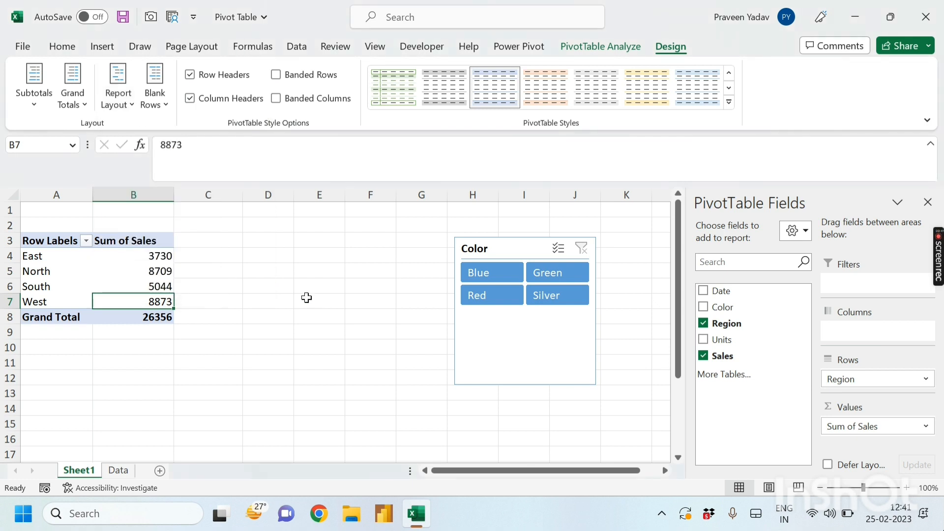
left_click(117, 84)
left_click(207, 220)
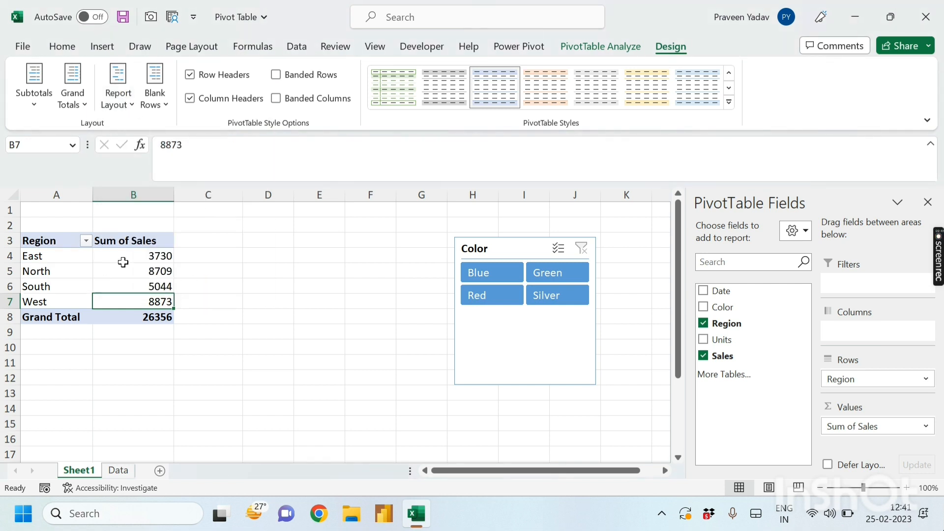
Show the pivot table in Compact Form and select an empty cell beside it
left_click_drag(182, 347, 133, 347)
left_click(147, 287)
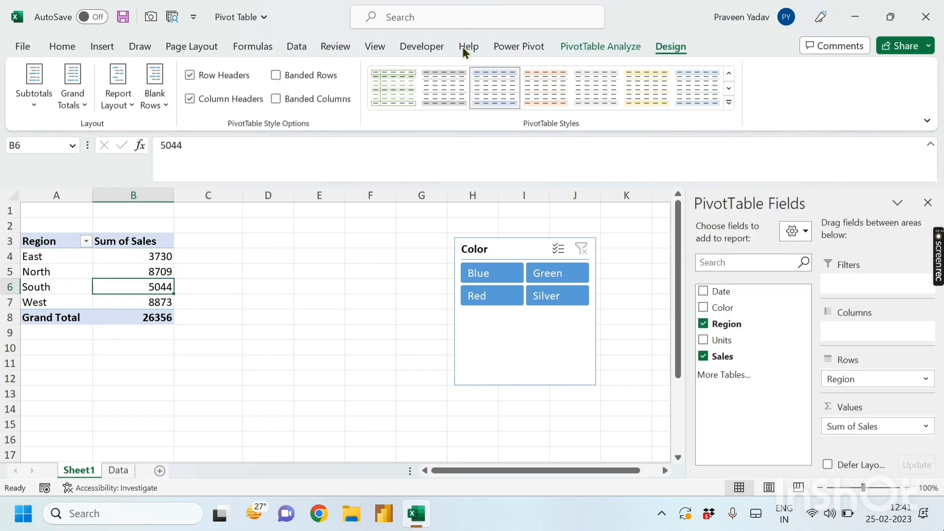
left_click(127, 109)
left_click(172, 137)
left_click(225, 270)
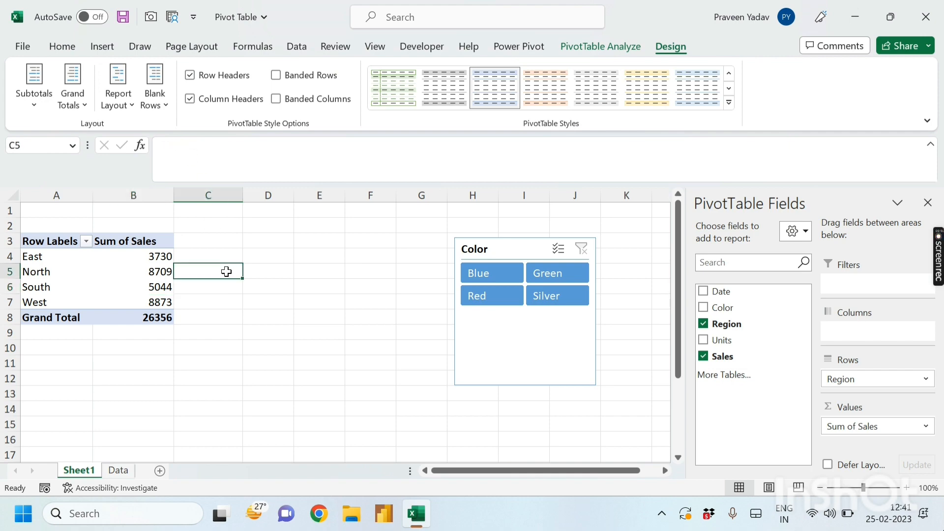
Switch the pivot table's report layout to Outline Form and select its row field header in A3
left_click(150, 271)
left_click(128, 87)
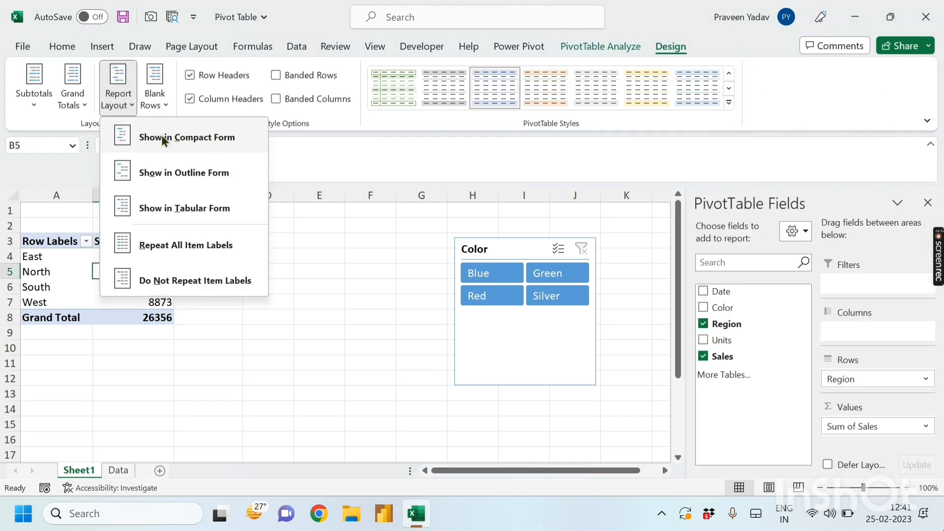
left_click(165, 170)
left_click(268, 286)
left_click(74, 256)
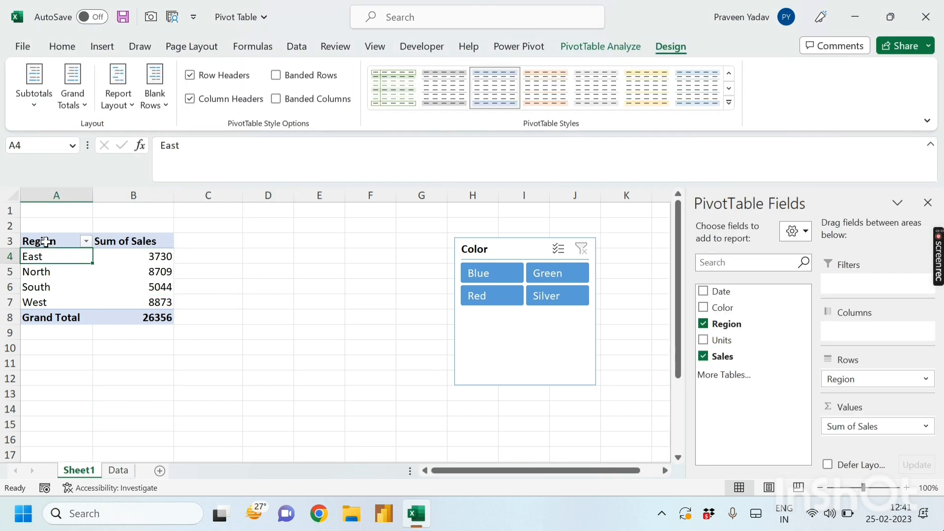
left_click(68, 242)
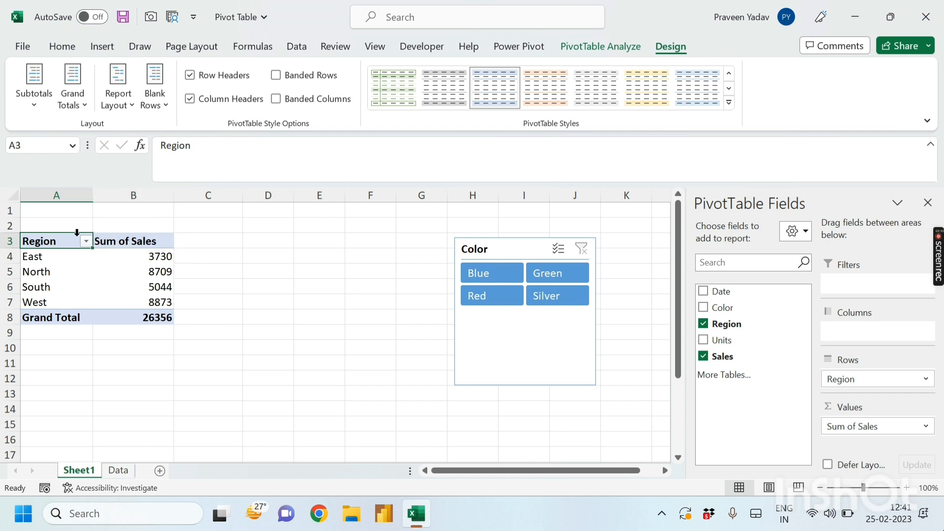
Return the report layout to Compact Form and select the header cell above the region names
left_click(134, 107)
left_click(179, 135)
left_click(69, 252)
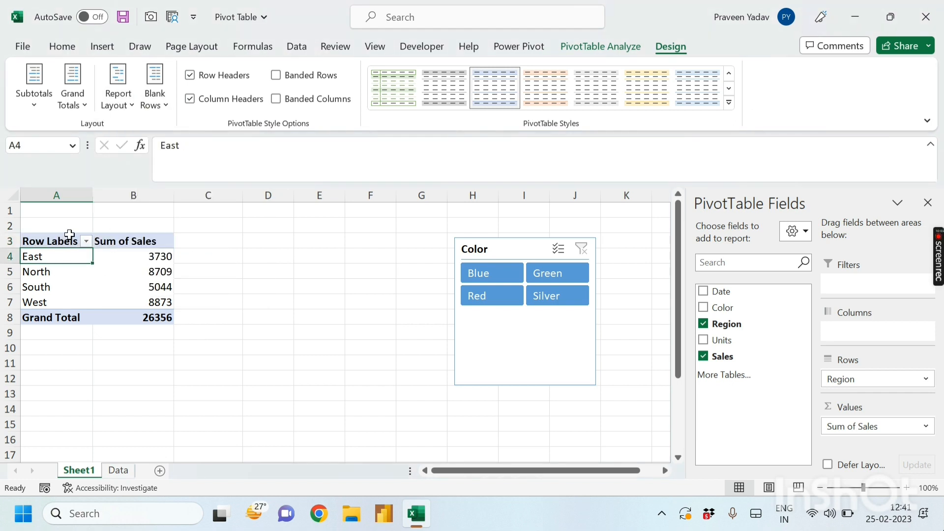
left_click(73, 239)
Set the pivot table's report layout to Outline Form and select the Region header cell
left_click(116, 103)
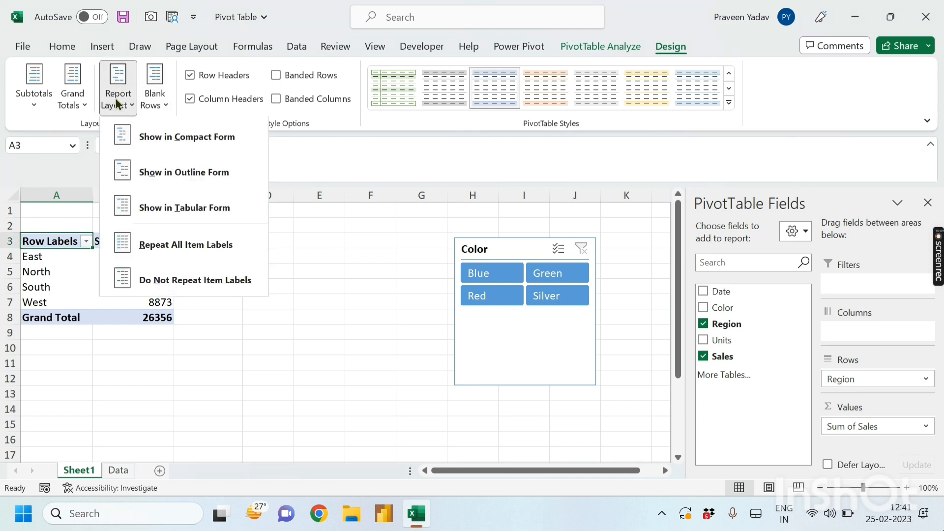
left_click(186, 175)
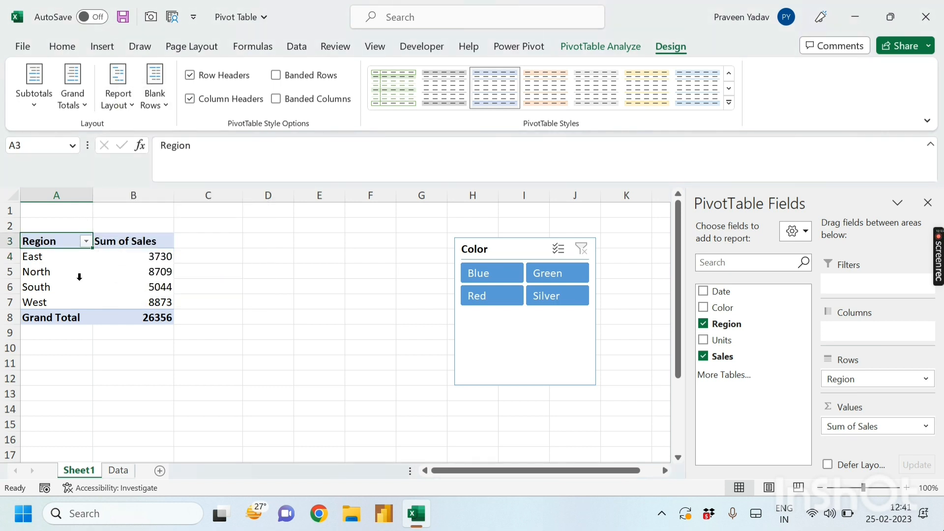
left_click(80, 279)
left_click(51, 239)
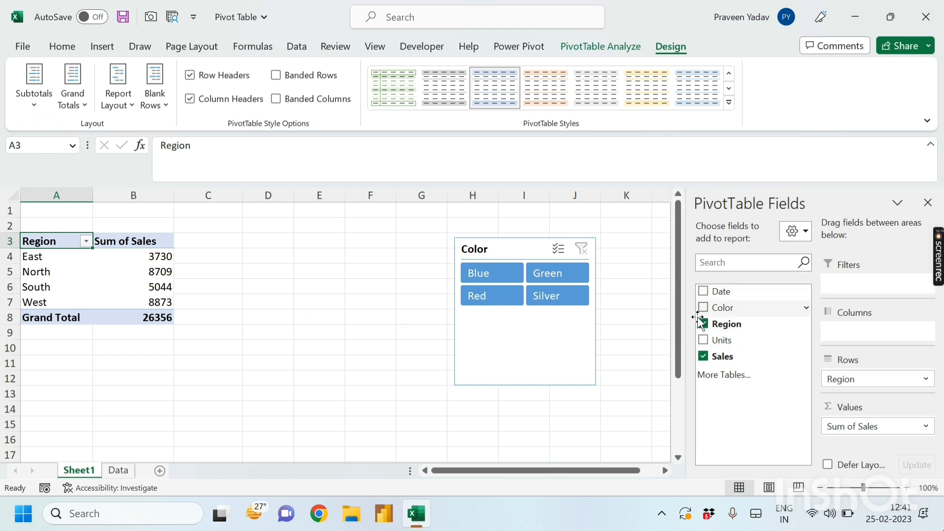
Add the Color field to the pivot table's rows above Region and select the Color header cell
left_click_drag(718, 308, 836, 376)
left_click(301, 317)
left_click(54, 241)
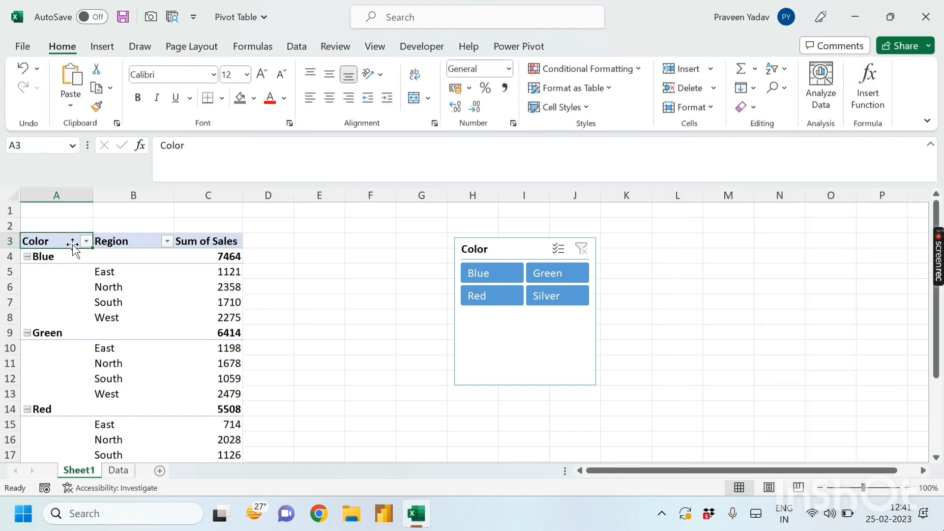
Repeat all item labels in the pivot table, then switch back to not repeating them
left_click(117, 108)
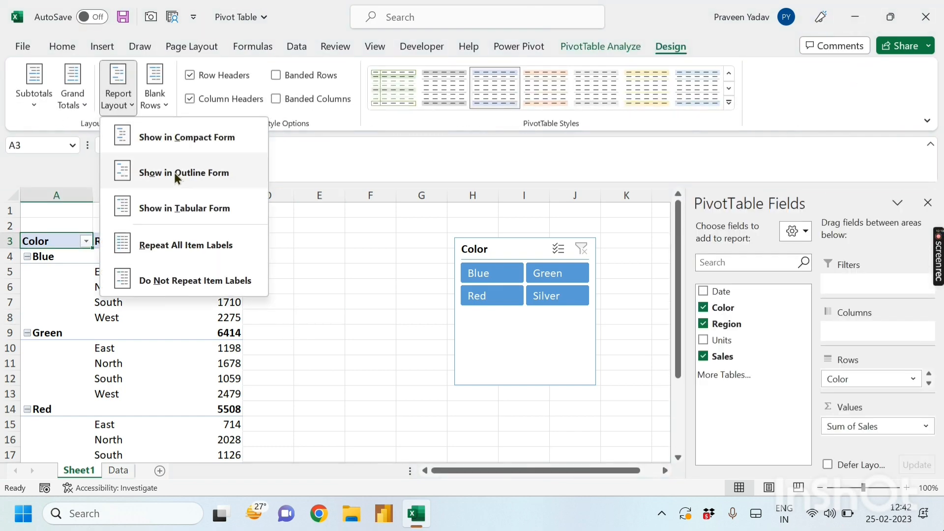
left_click(220, 246)
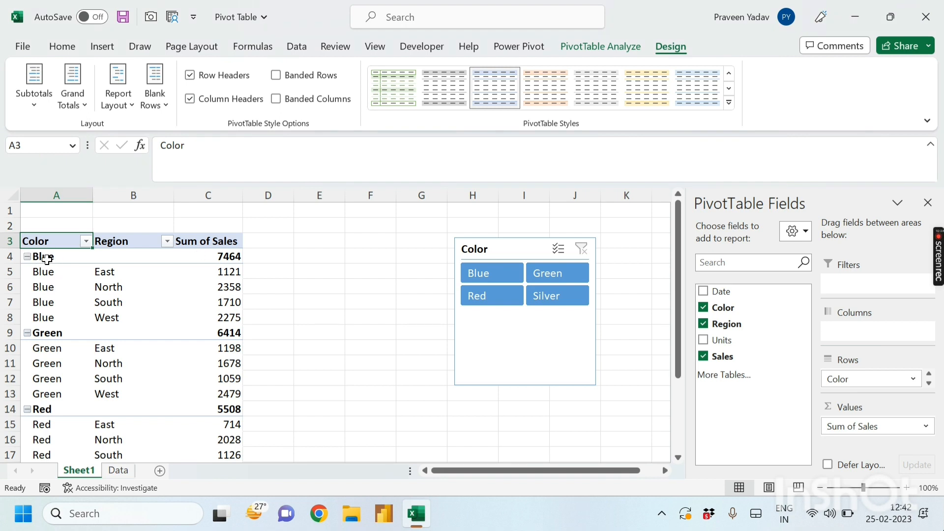
left_click(116, 100)
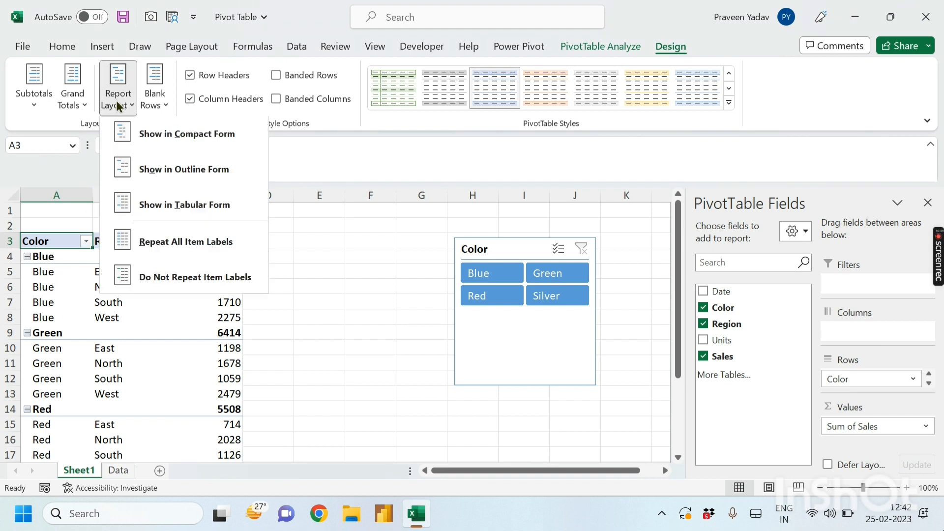
left_click(212, 282)
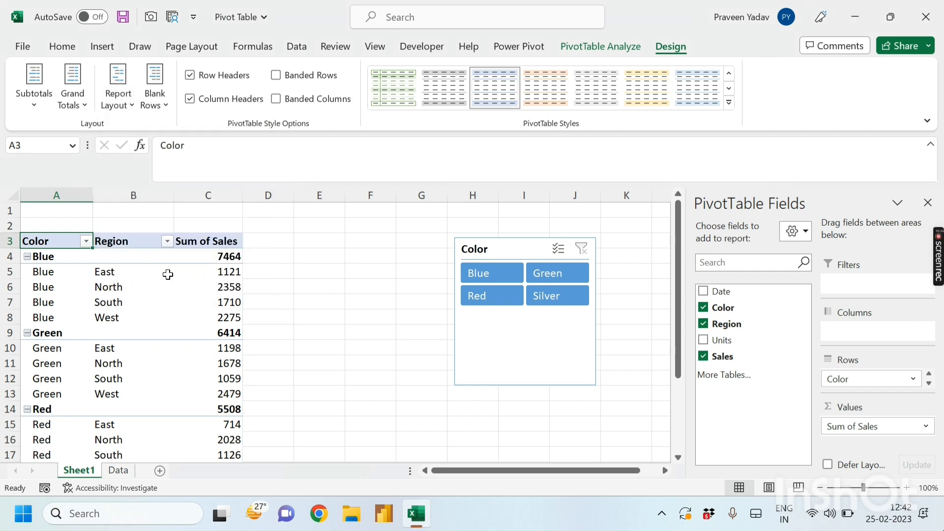
left_click(327, 286)
left_click(118, 287)
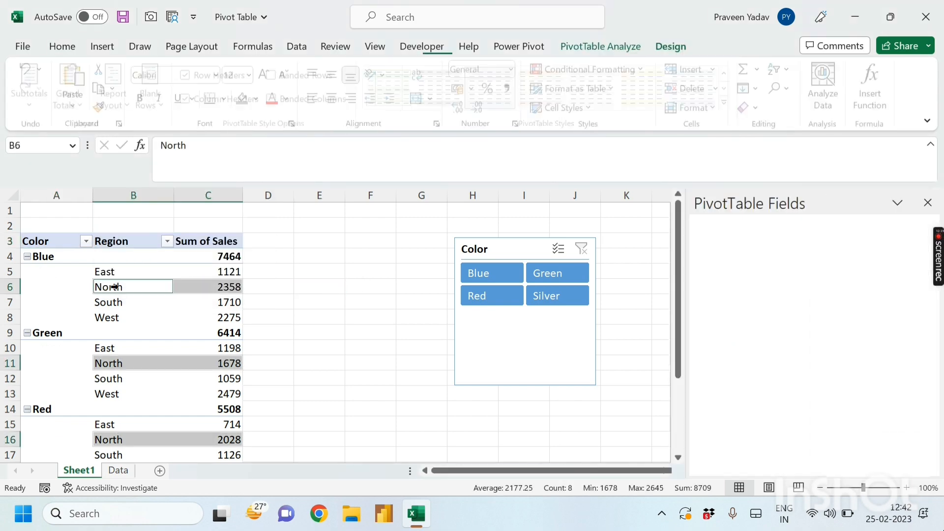
left_click(209, 312)
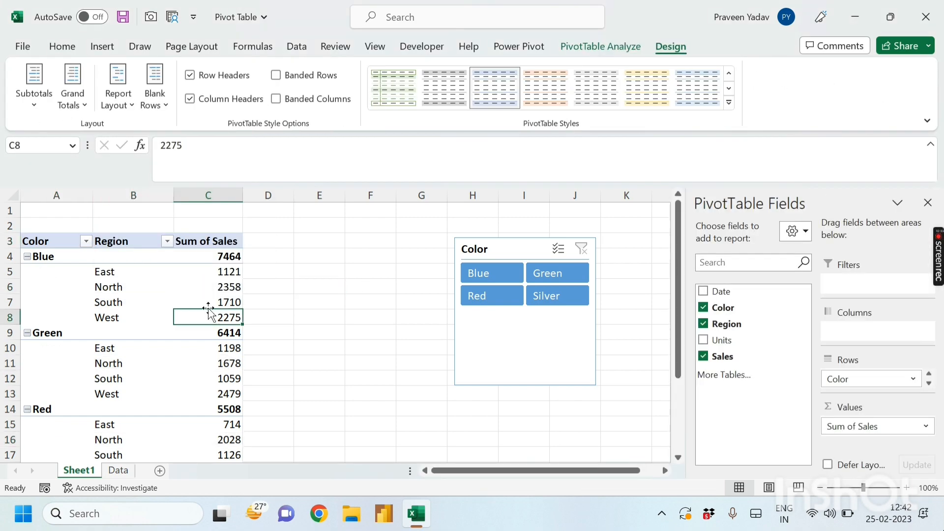
Hide and restore the pivot table's +/- buttons, and do the same with the field list
left_click(598, 47)
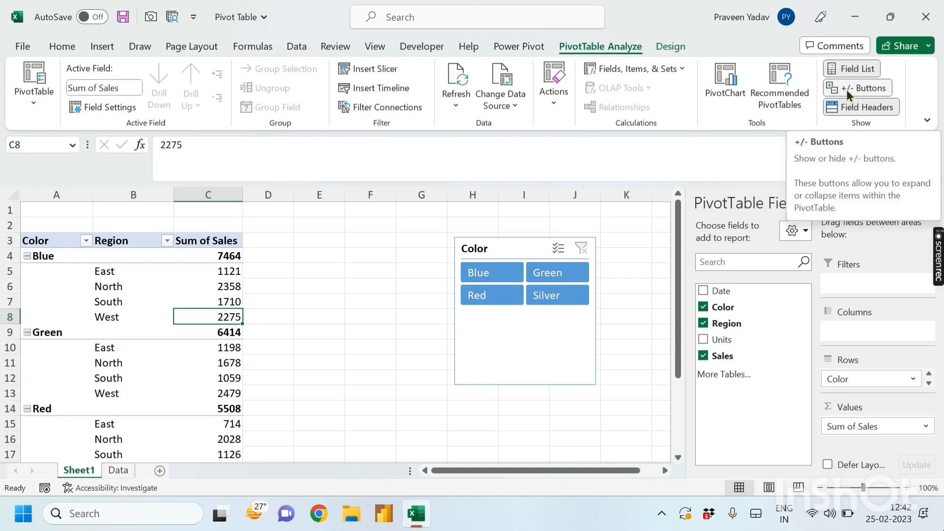
left_click(846, 90)
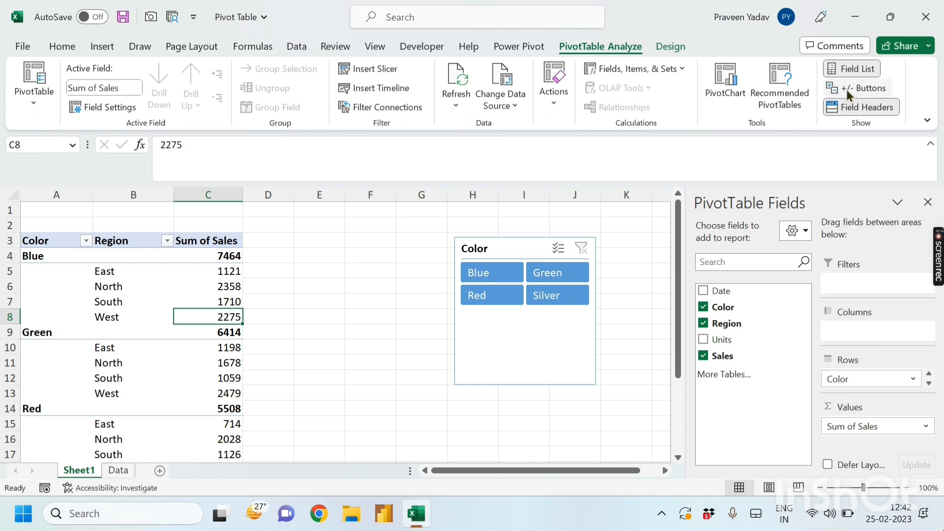
left_click(846, 89)
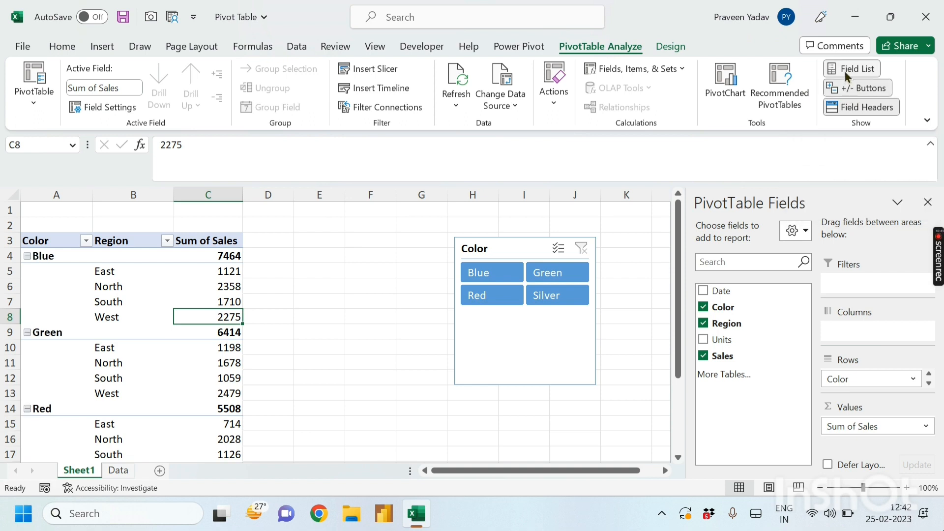
left_click(844, 71)
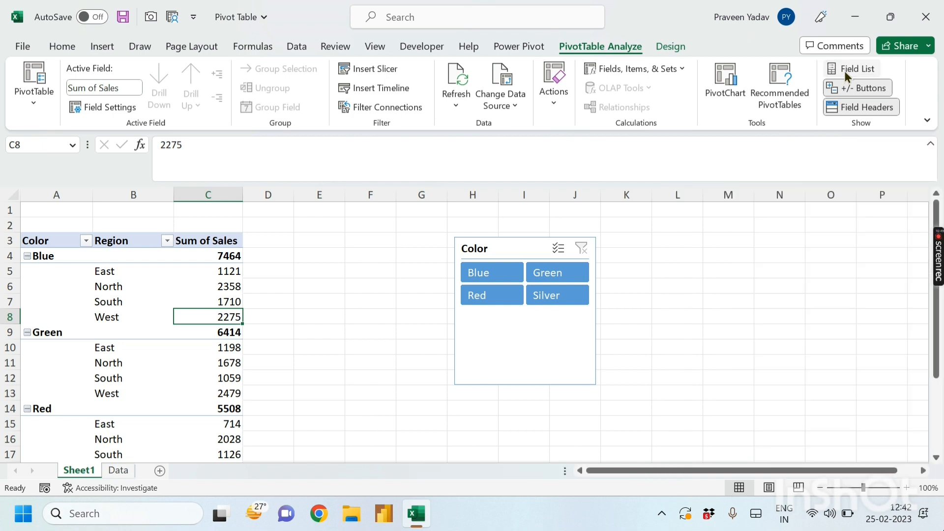
left_click(844, 71)
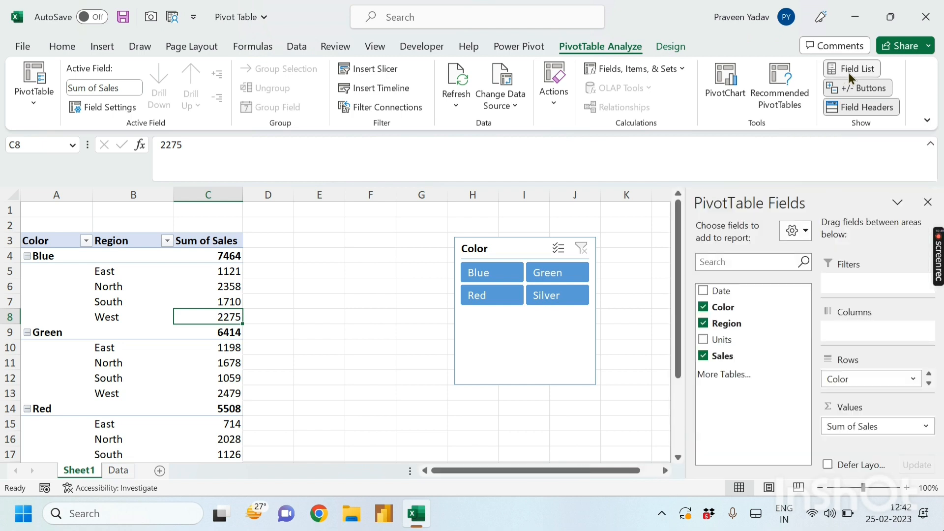
Hide the pivot table's field headers, show them again, and select an empty cell outside the table
left_click(853, 109)
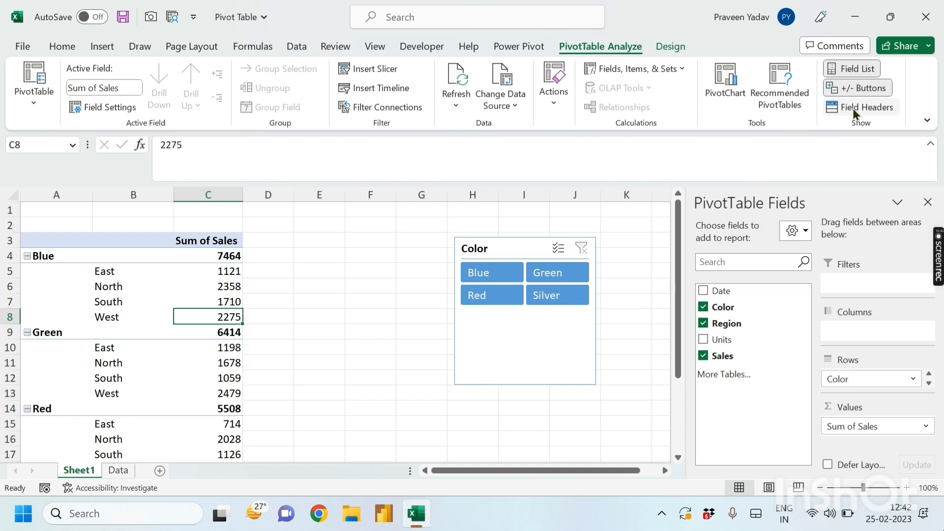
left_click(853, 108)
left_click(334, 303)
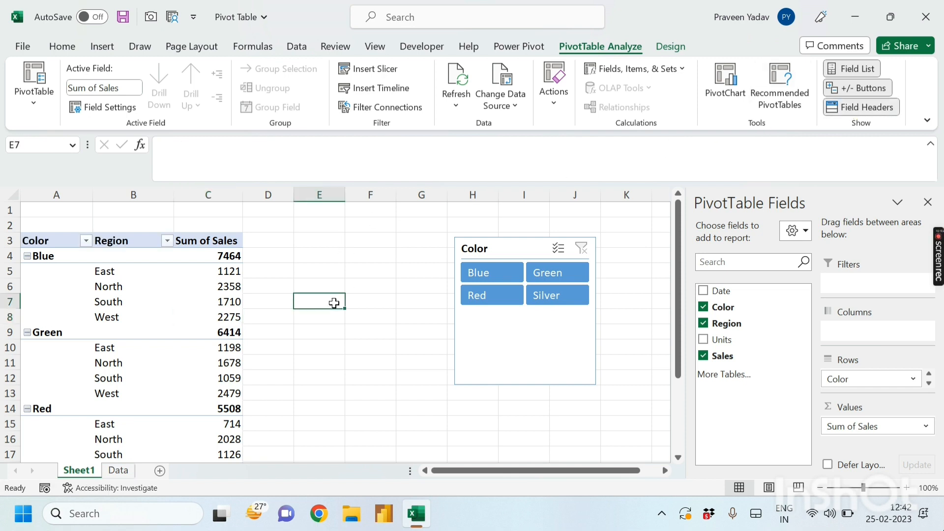
left_click(283, 274)
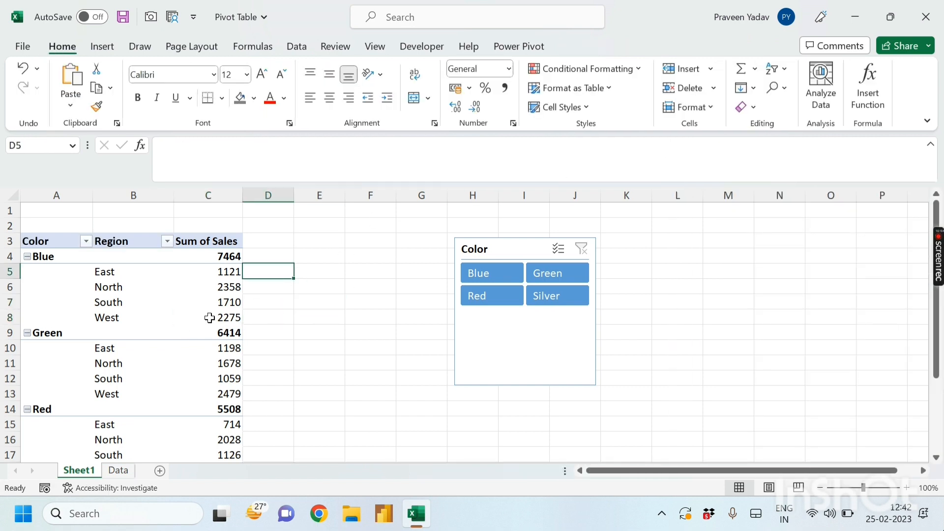
Browse the recommended PivotTables for this data and close the list without applying one
left_click(209, 318)
left_click(629, 47)
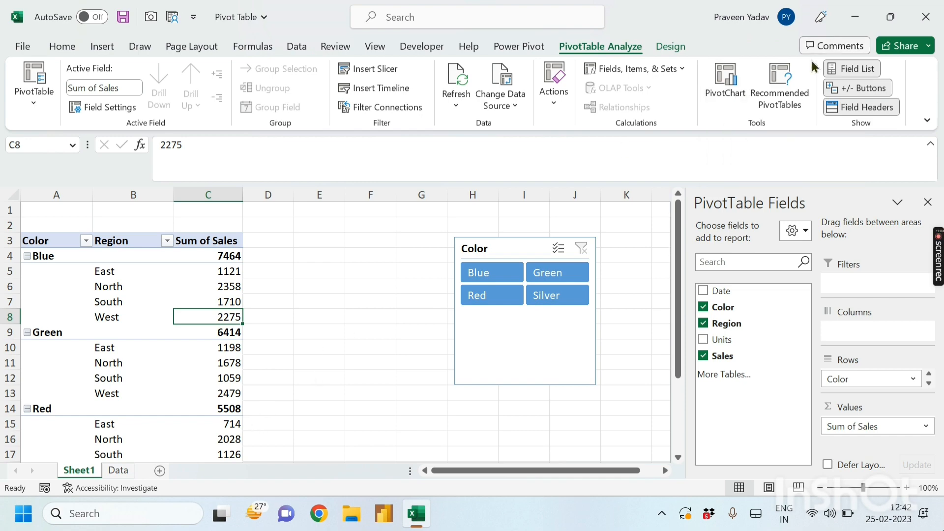
left_click(789, 93)
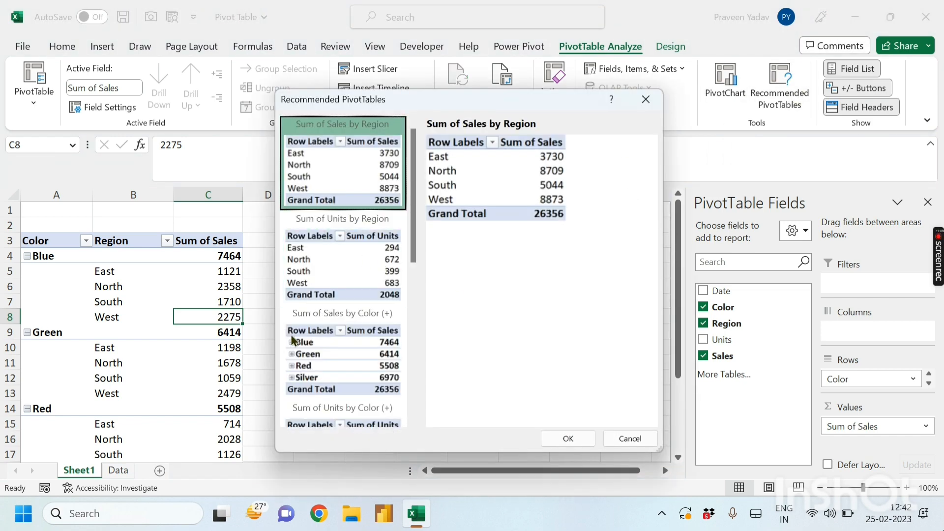
scroll(329, 319, "down", 5)
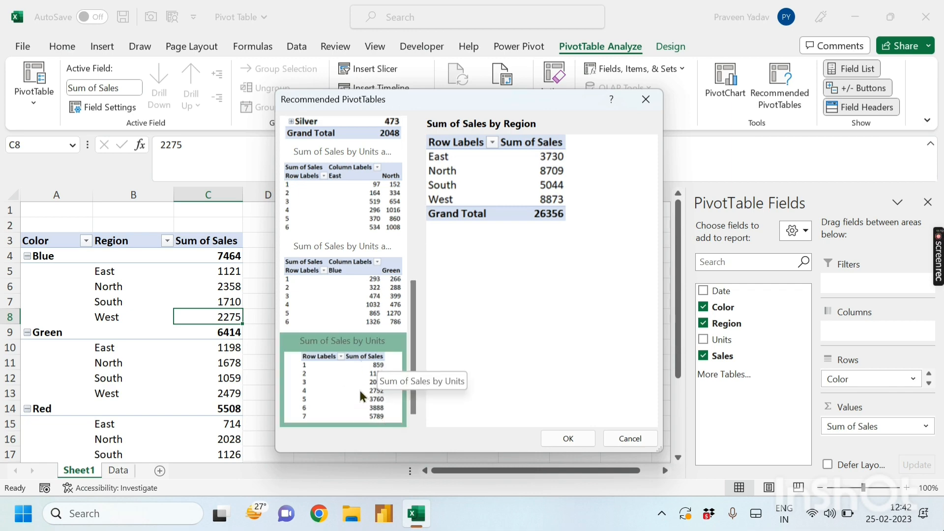
scroll(344, 320, "up", 5)
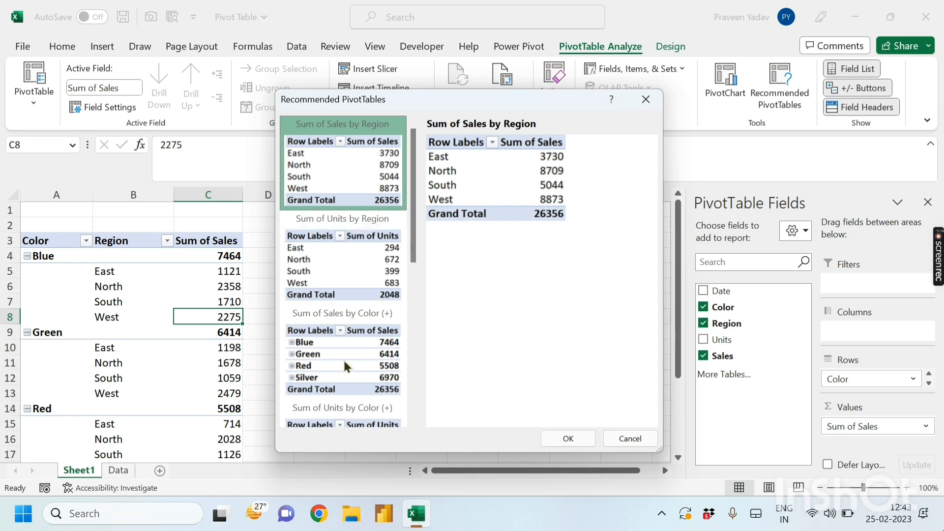
scroll(339, 359, "down", 5)
left_click(628, 439)
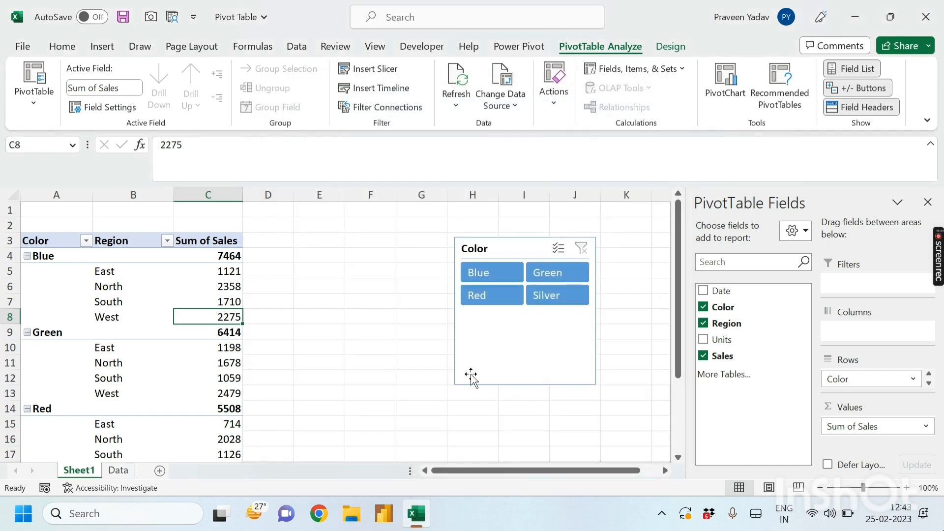
Apply the recommended PivotTable "Sum of Sales by Region" to the existing pivot table
left_click(335, 361)
left_click(189, 284)
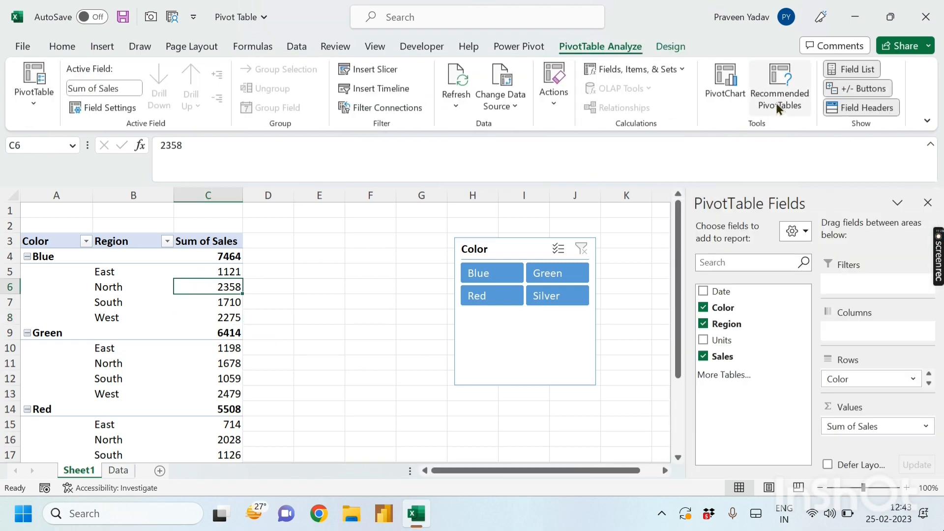
left_click(777, 79)
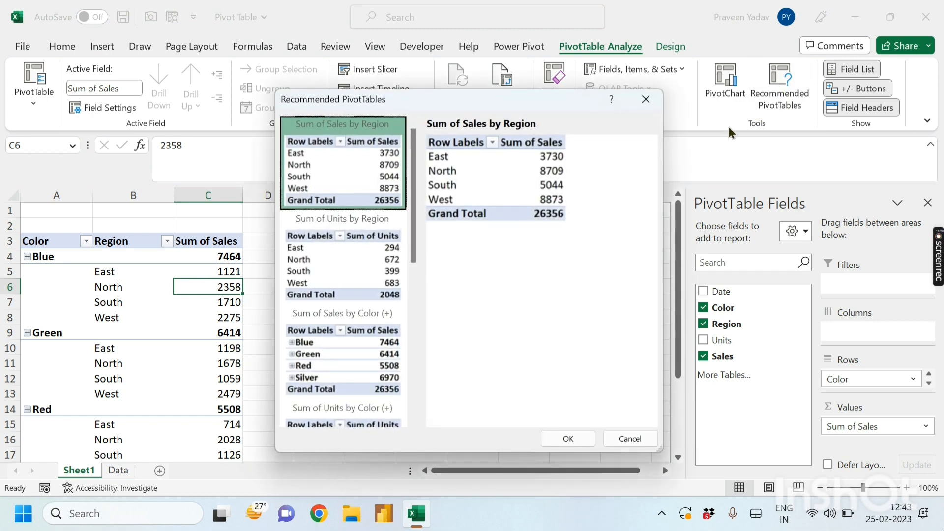
scroll(352, 272, "down", 5)
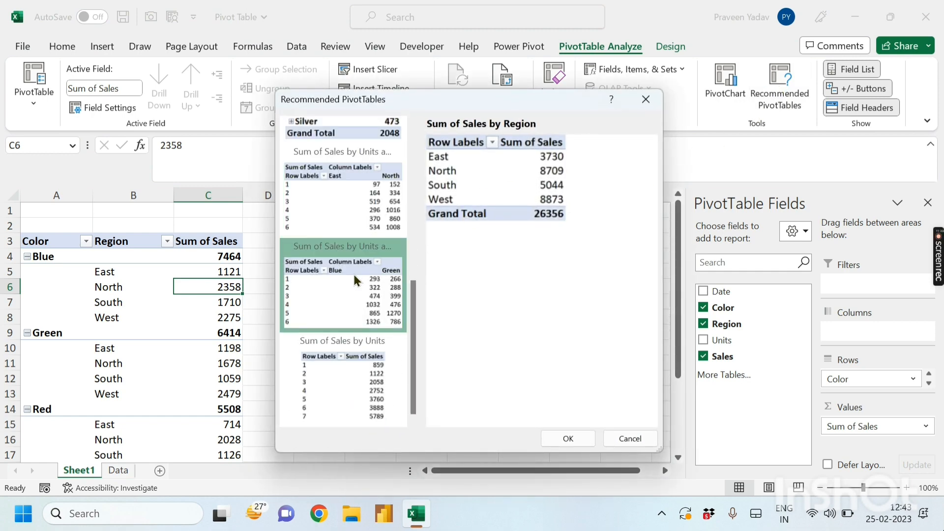
scroll(374, 369, "up", 5)
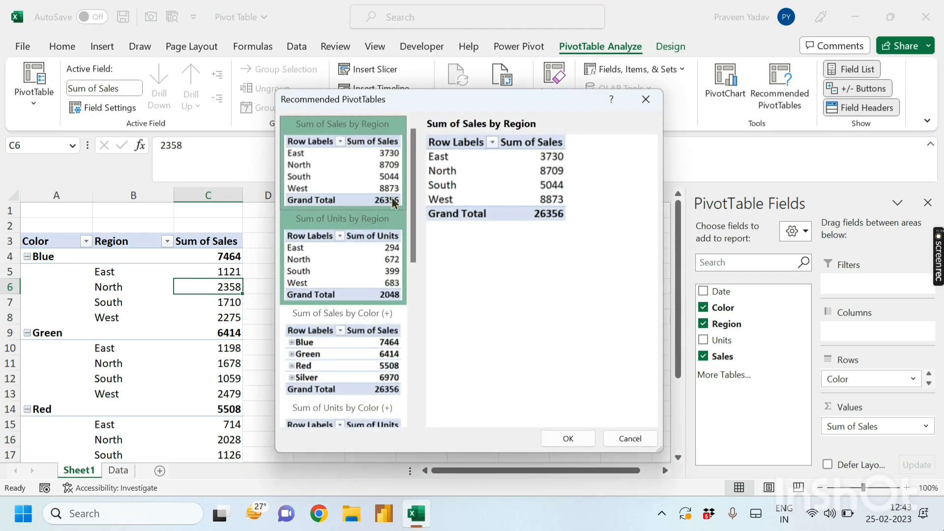
left_click(356, 172)
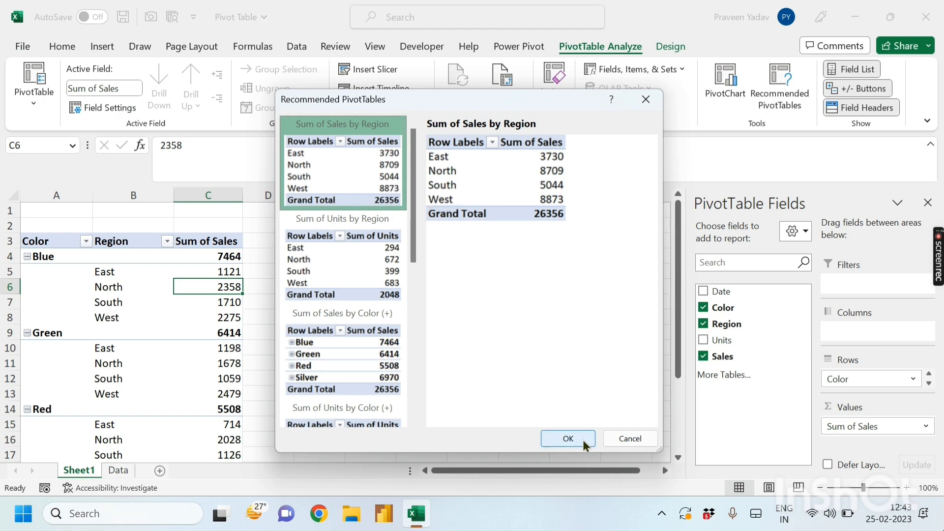
left_click(566, 438)
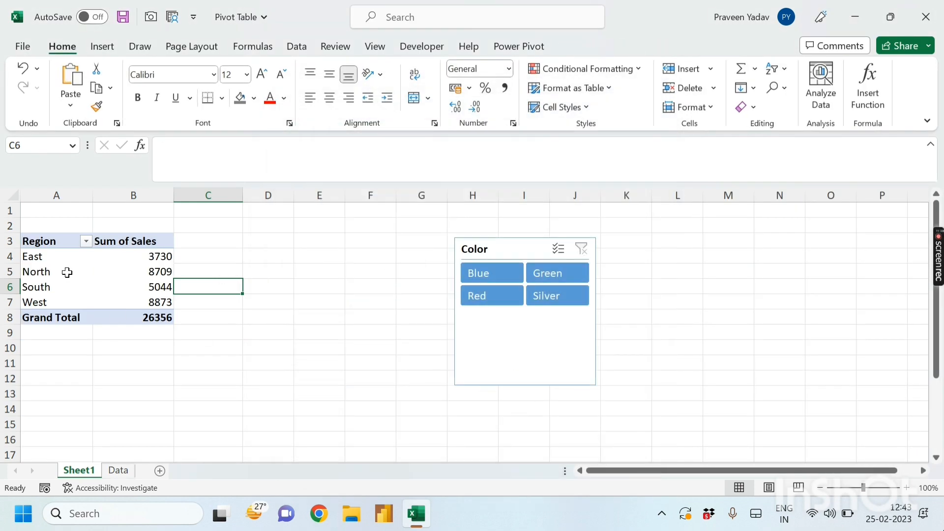
Apply the recommended PivotTable "Sum of Sales by Units and Color" to the existing pivot table
left_click(67, 272)
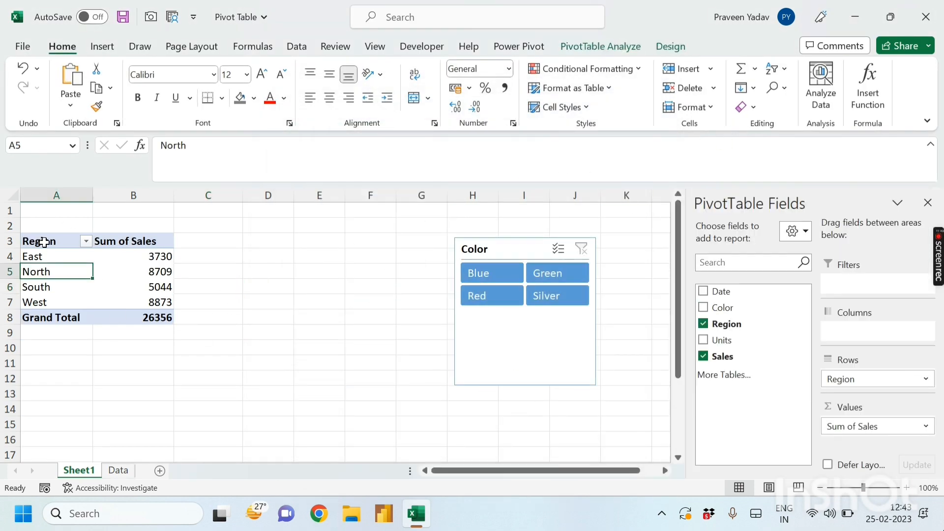
left_click(600, 47)
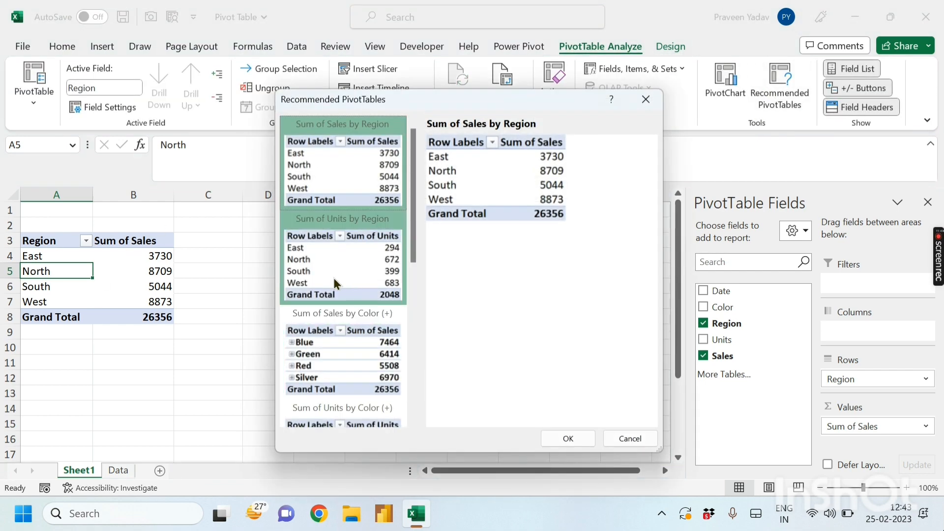
scroll(339, 320, "down", 5)
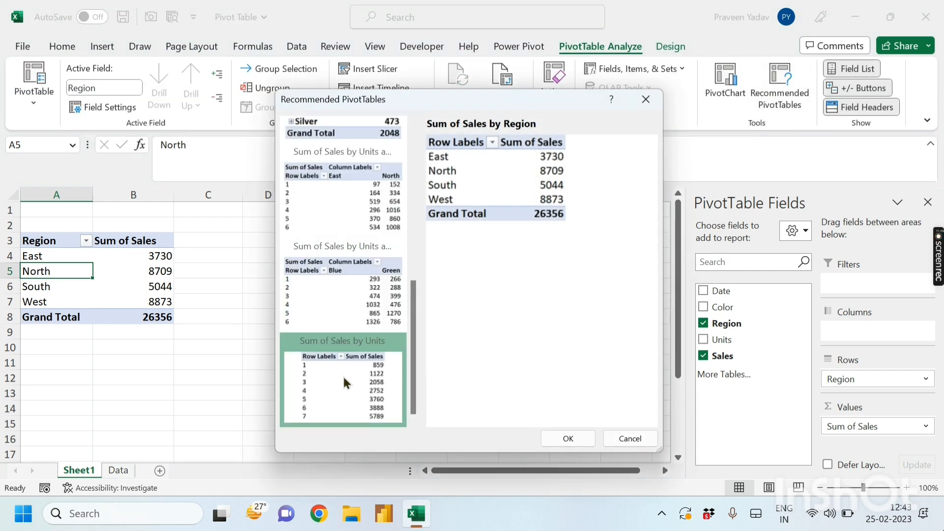
left_click(339, 303)
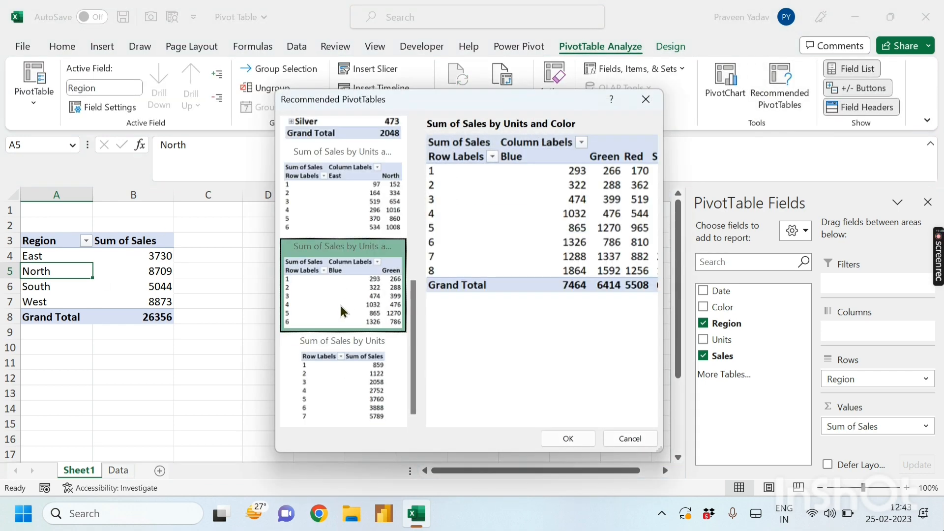
left_click(569, 439)
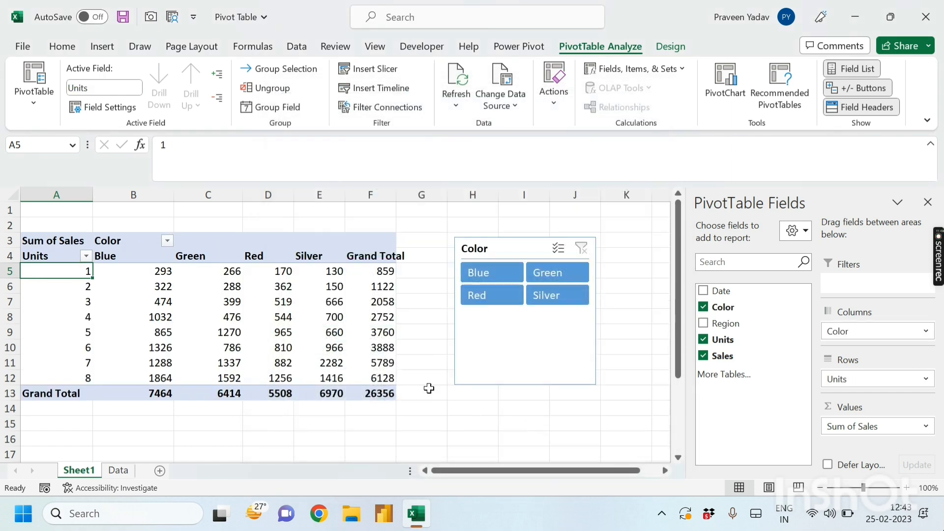
Apply the recommended PivotTable "Sum of Units by Region" and select an empty cell outside the table
left_click(780, 86)
left_click(351, 258)
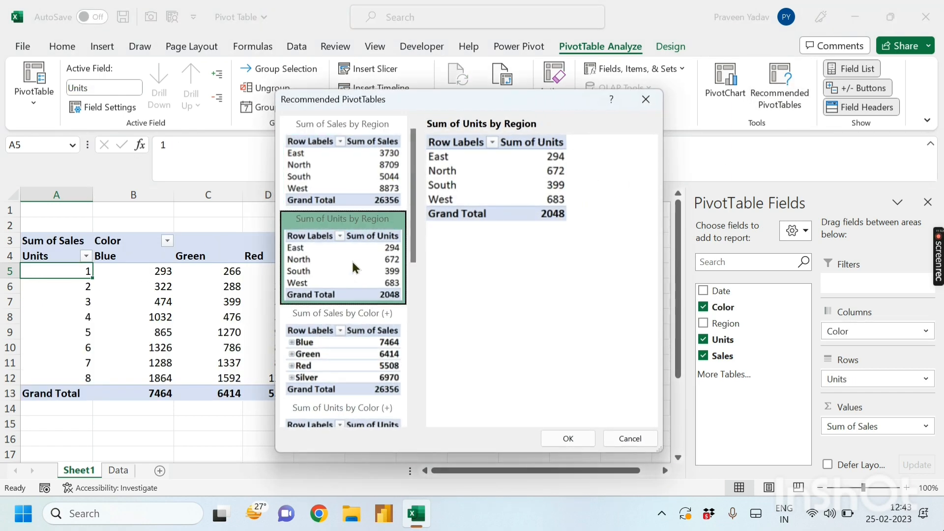
left_click(563, 439)
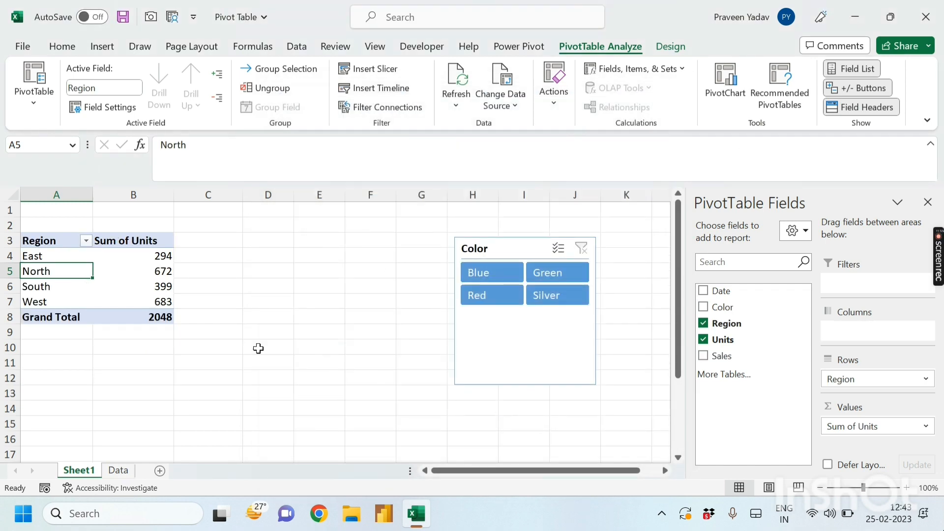
left_click(236, 347)
left_click(160, 283)
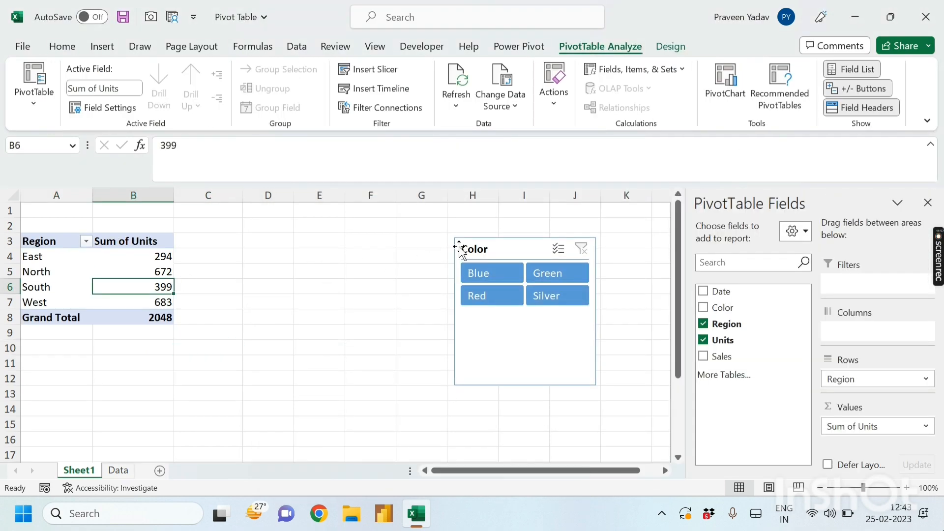
left_click(188, 394)
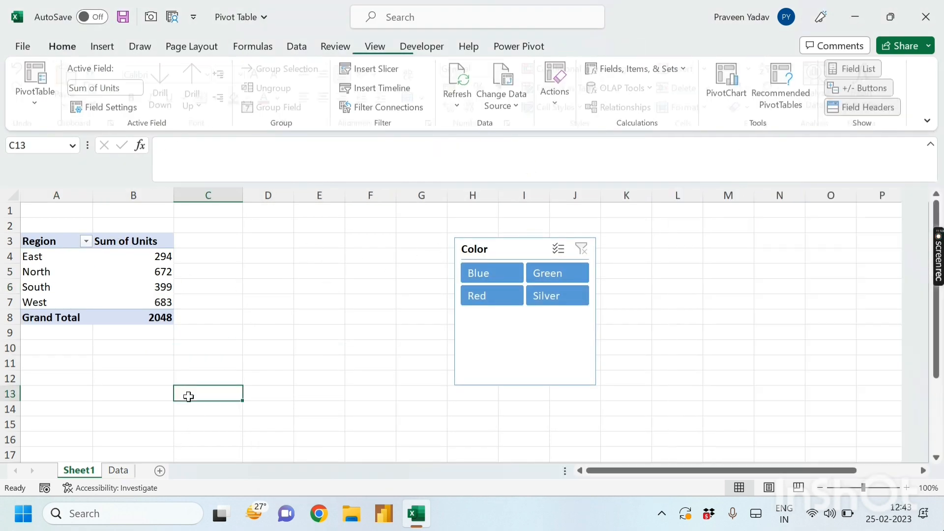
Review the headers and first records of the paint sales data on the Data sheet
left_click(118, 470)
scroll(480, 259, "up", 1)
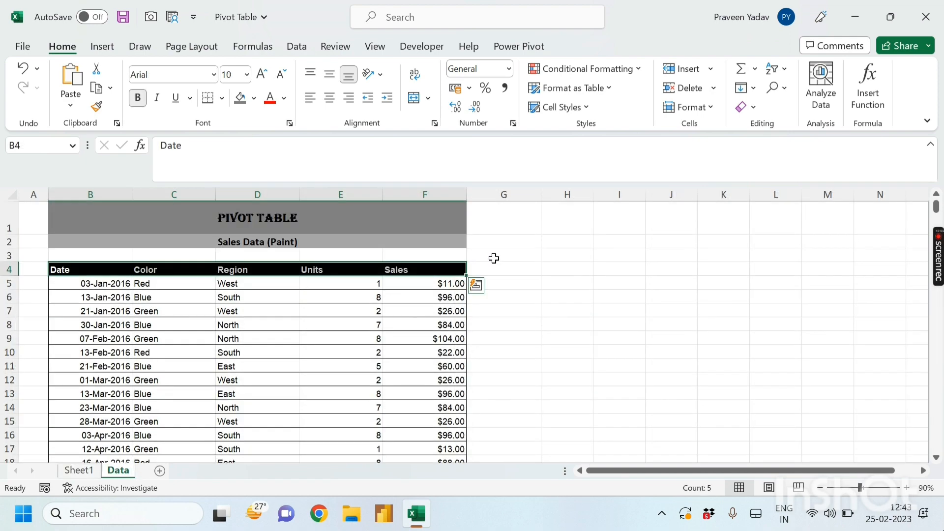
left_click(544, 264)
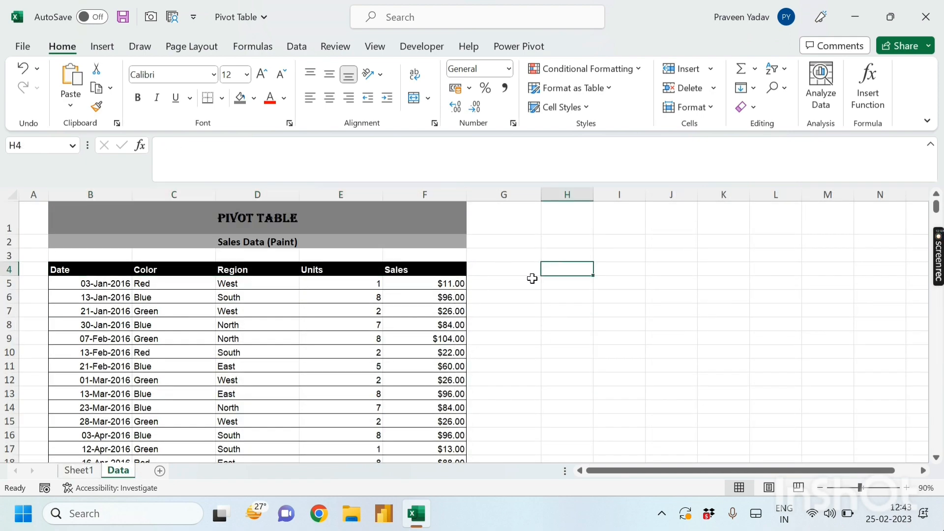
left_click(160, 329)
left_click_drag(111, 290, 345, 342)
left_click(165, 329)
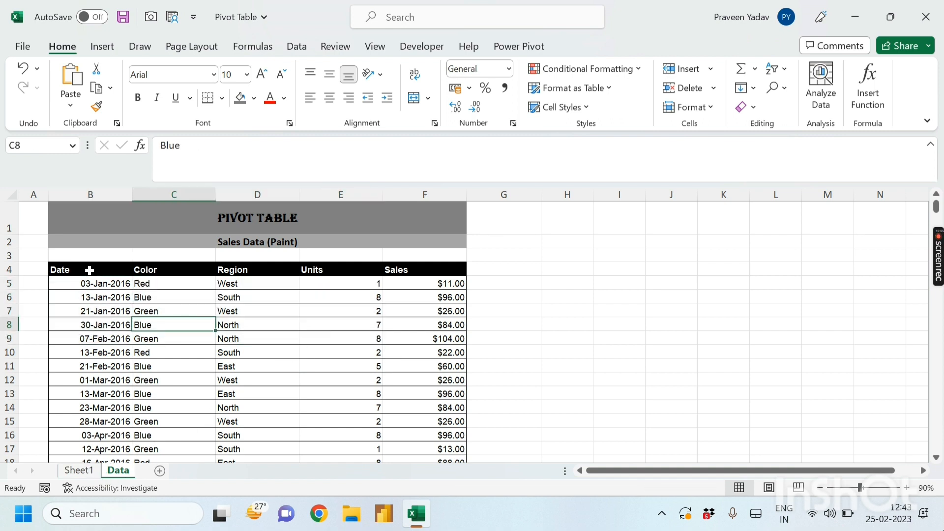
left_click_drag(89, 270, 189, 305)
left_click(282, 307)
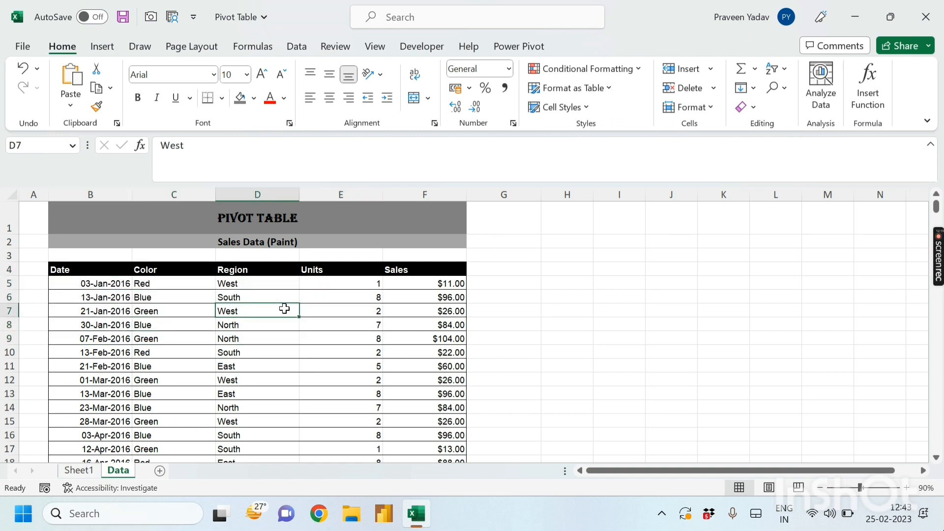
Enter the current date, 25-02-2023, in the Date column of the first empty row below the sales data
scroll(177, 318, "down", 11)
left_click(107, 354)
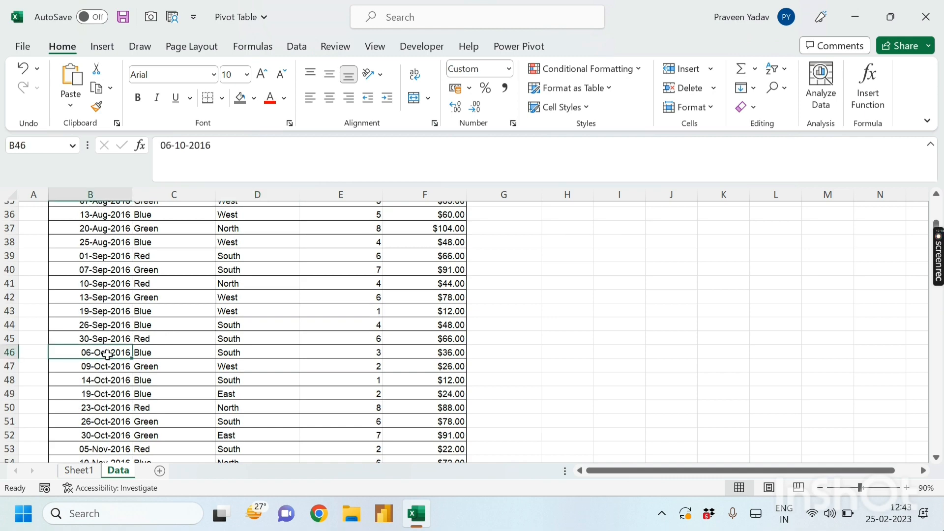
key("ctrl+Down")
key("Down")
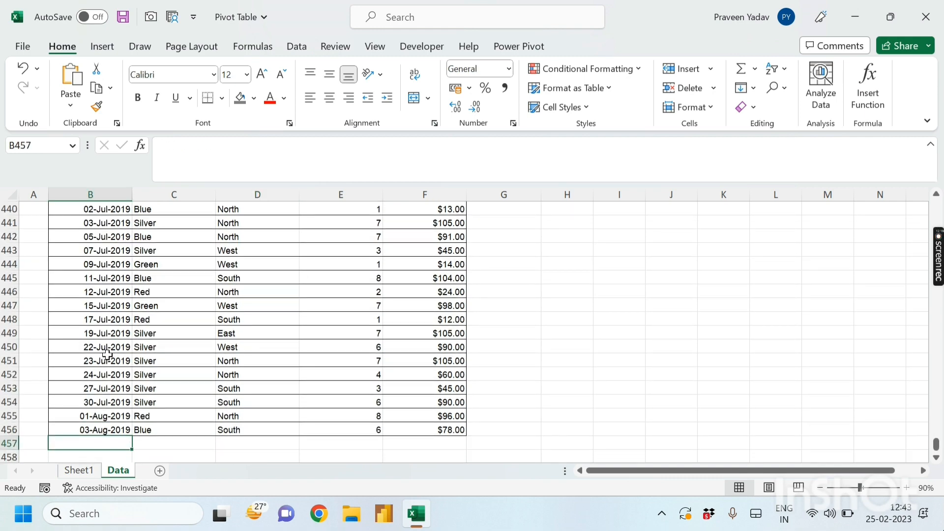
key("ctrl+semicolon")
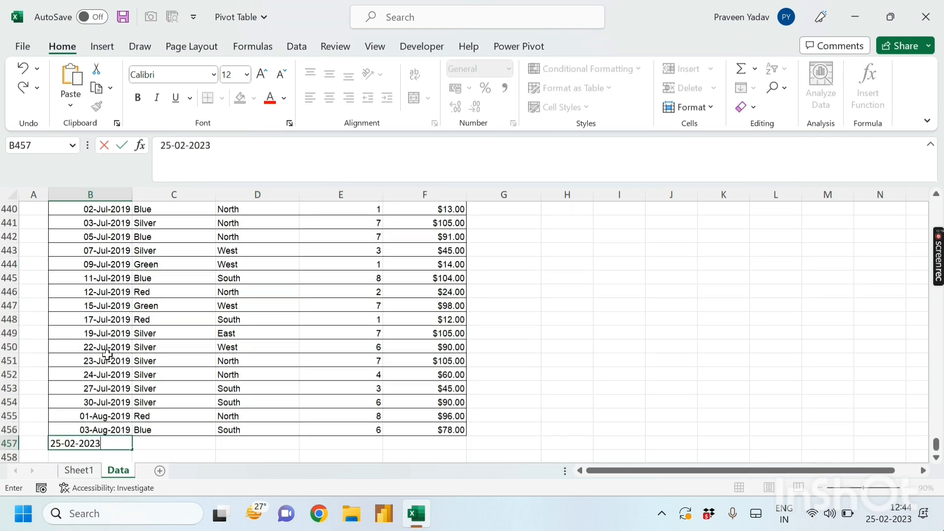
key("Return")
key("Right")
key("Up")
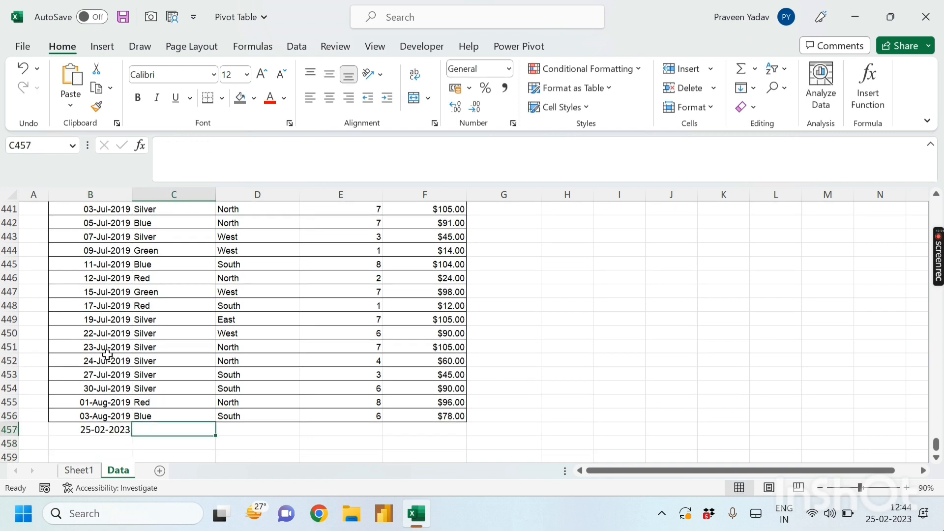
Complete the new record in row 457 with color Pink, region West, 10 units and sales of 100
type("Pink")
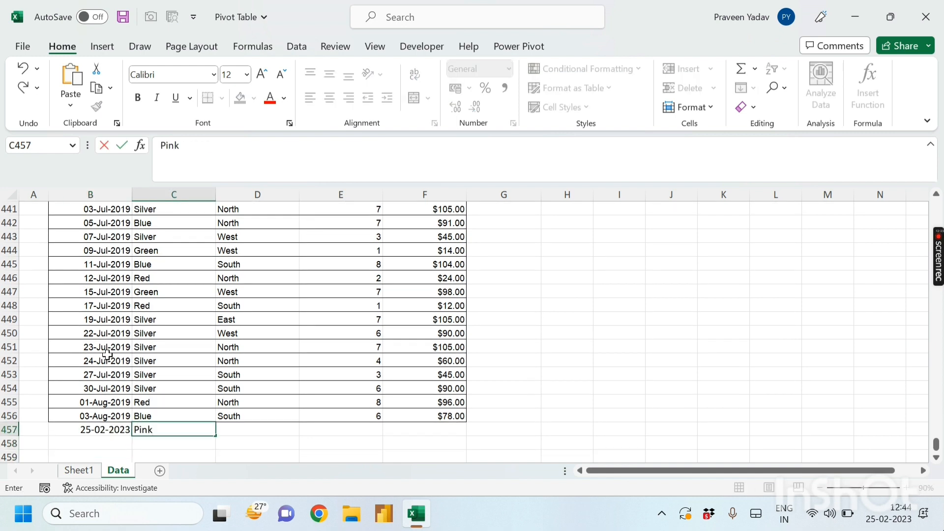
key("Tab")
type("West")
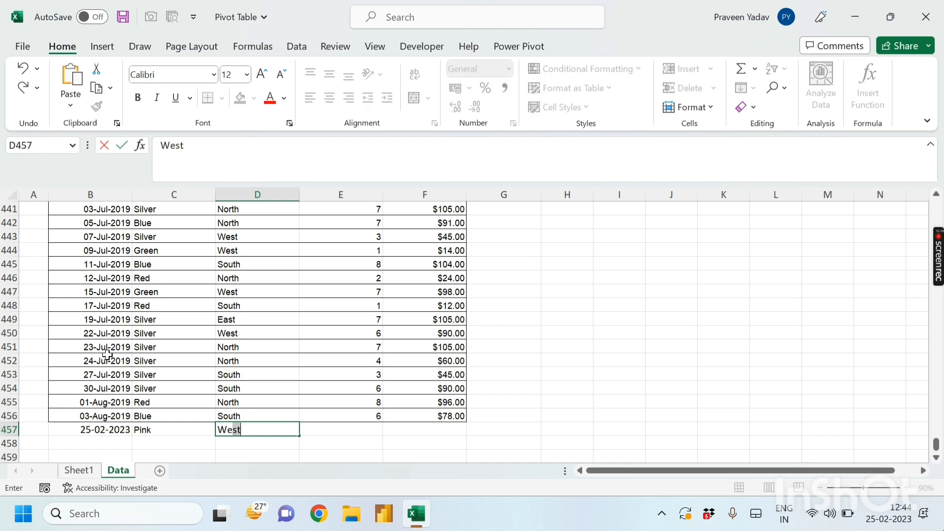
key("Tab")
type("10")
key("Tab")
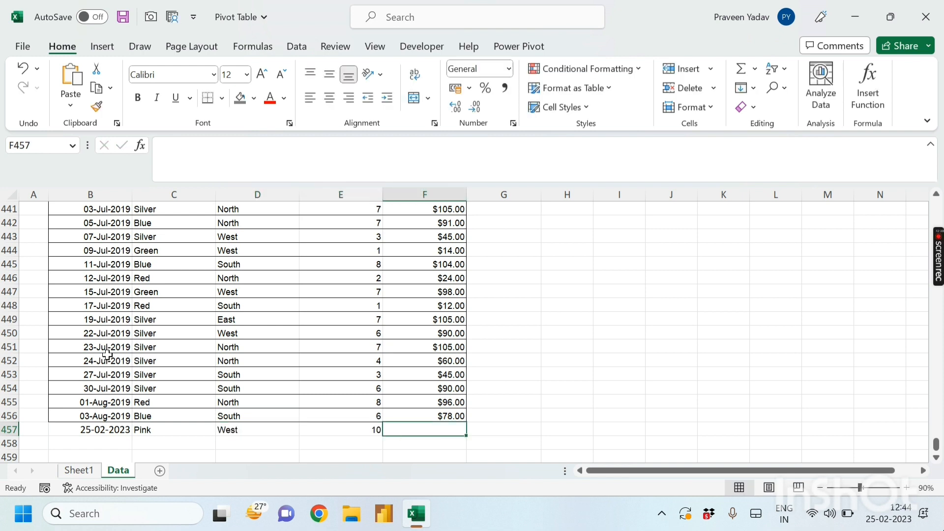
type("100")
key("Return")
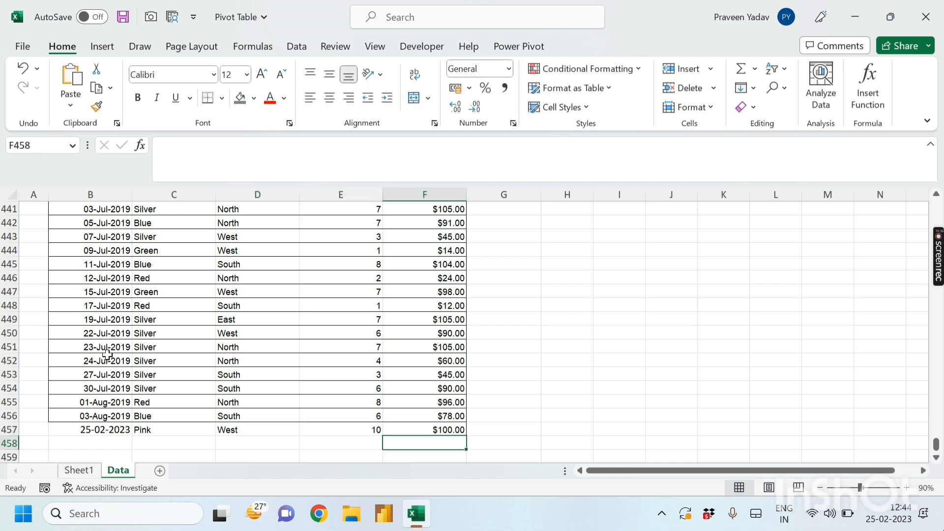
Check whether the pivot table and Color slicer on Sheet1 include the new Pink record from the Data sheet
left_click(79, 470)
left_click(81, 290)
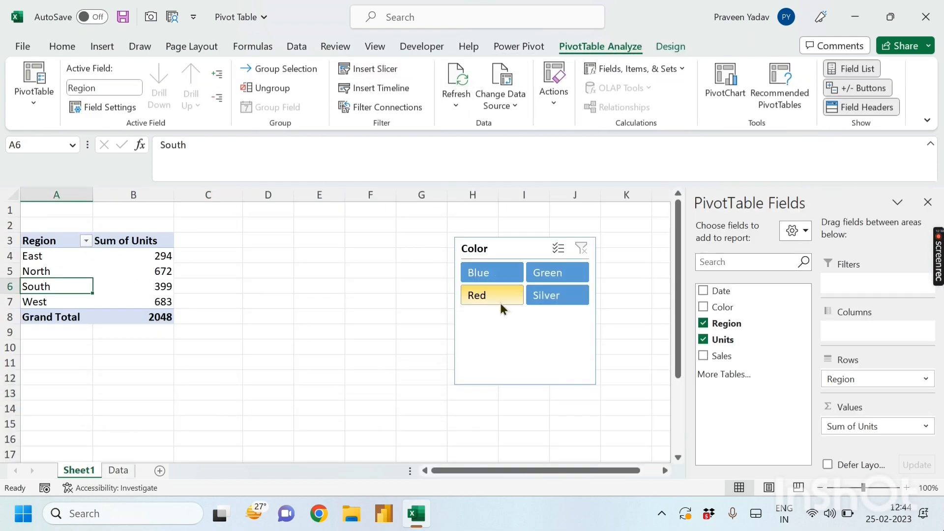
left_click(117, 471)
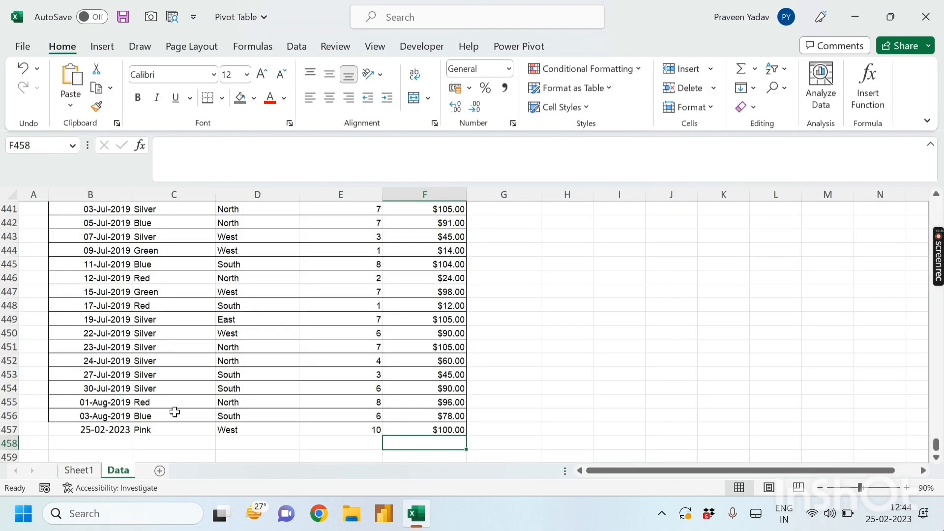
left_click(130, 389)
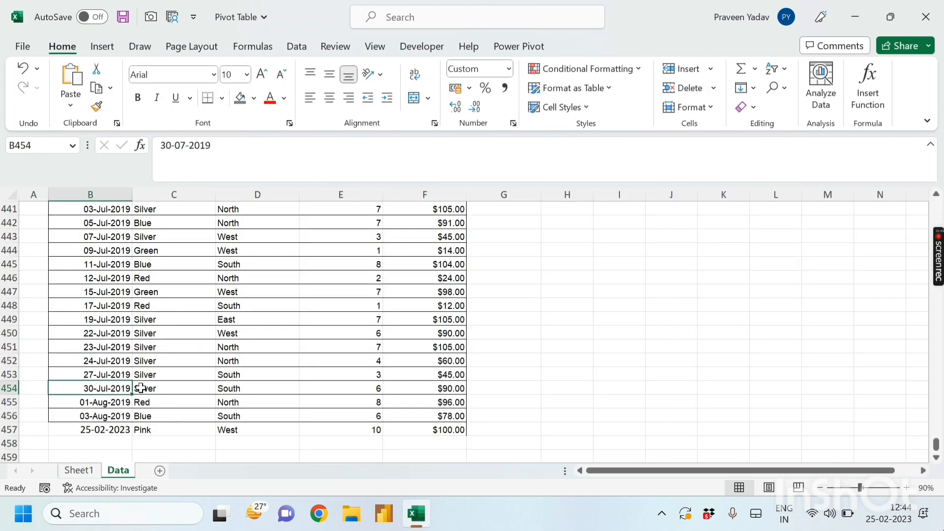
key("ctrl+a")
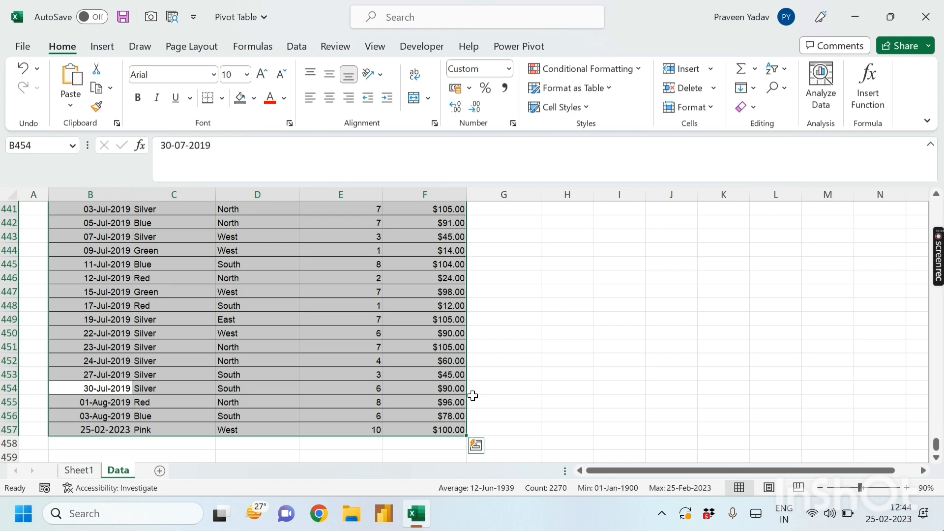
left_click(624, 389)
left_click(70, 476)
left_click(78, 268)
key("ctrl+a")
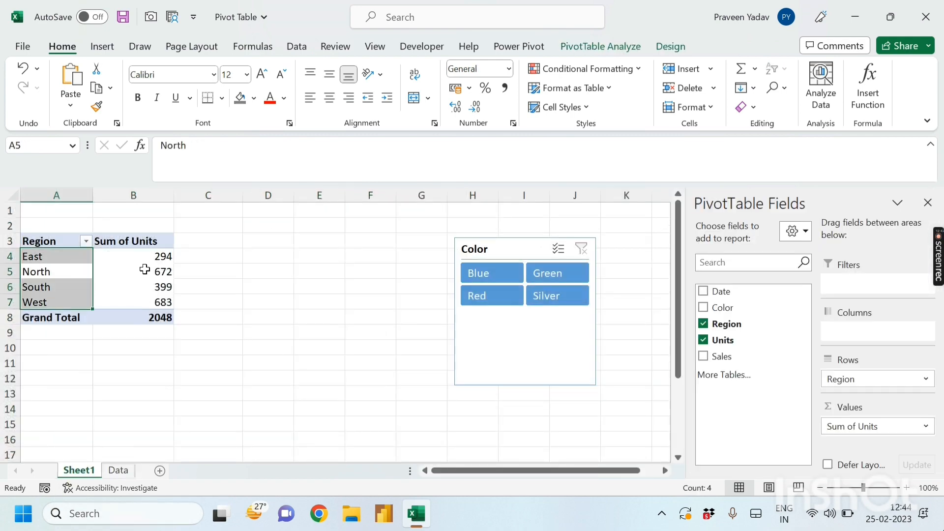
Open the pivot table's Change Data Source dialog and move it clear of the sales data
left_click(27, 270)
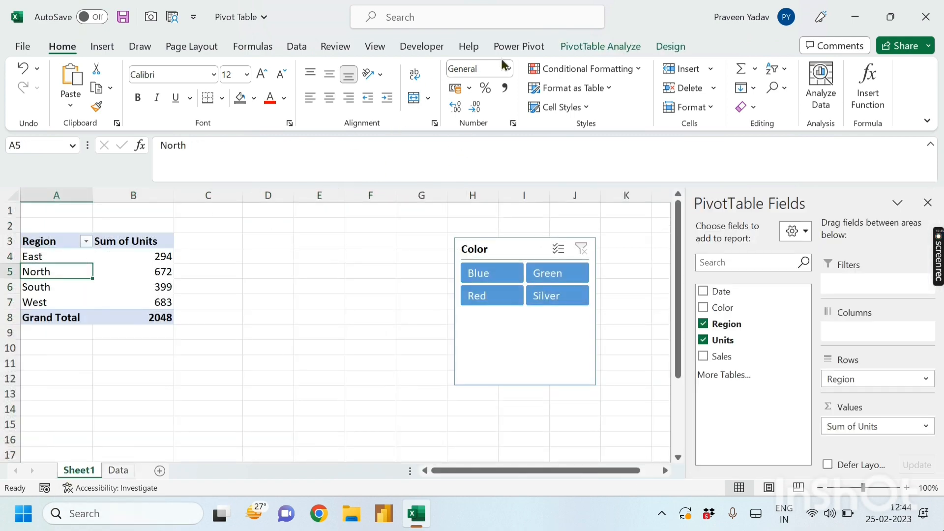
left_click(613, 45)
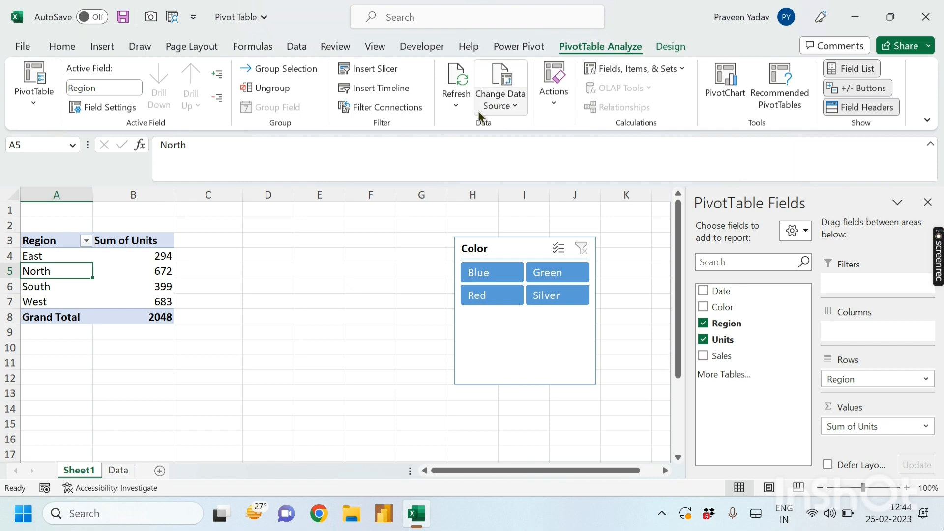
left_click(510, 93)
left_click(518, 126)
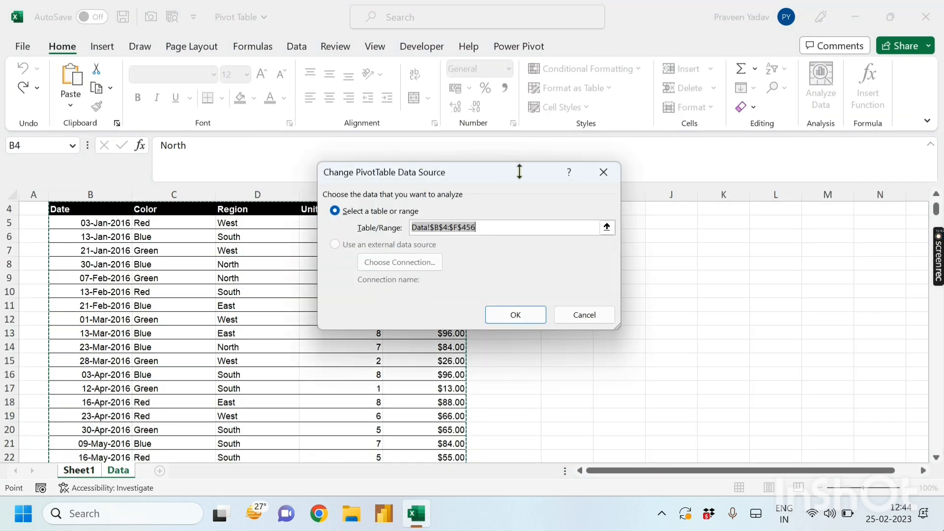
left_click_drag(483, 183, 647, 141)
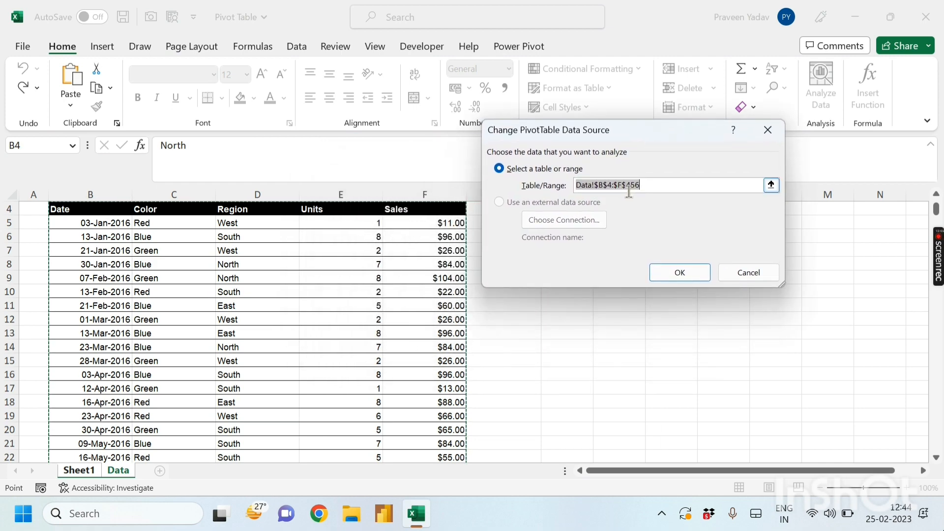
scroll(299, 263, "down", 20)
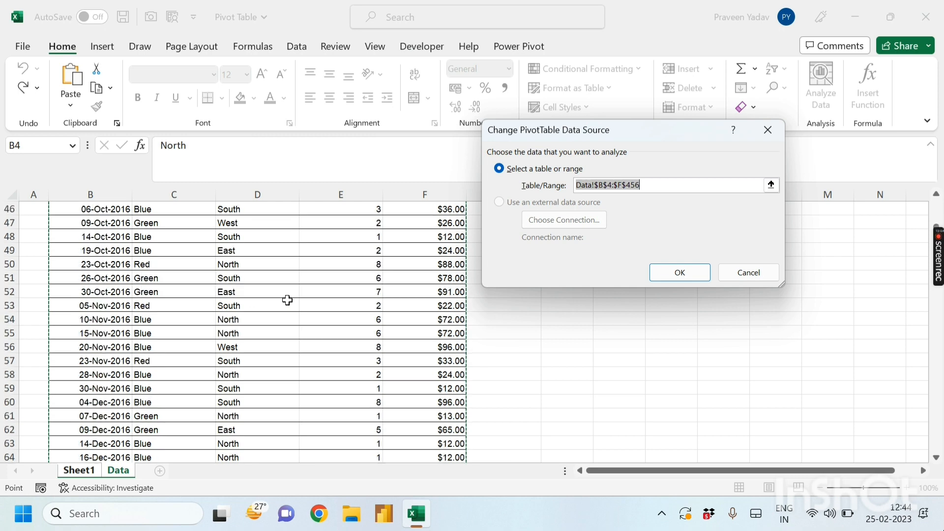
scroll(316, 297, "down", 20)
left_click_drag(416, 305, 416, 320)
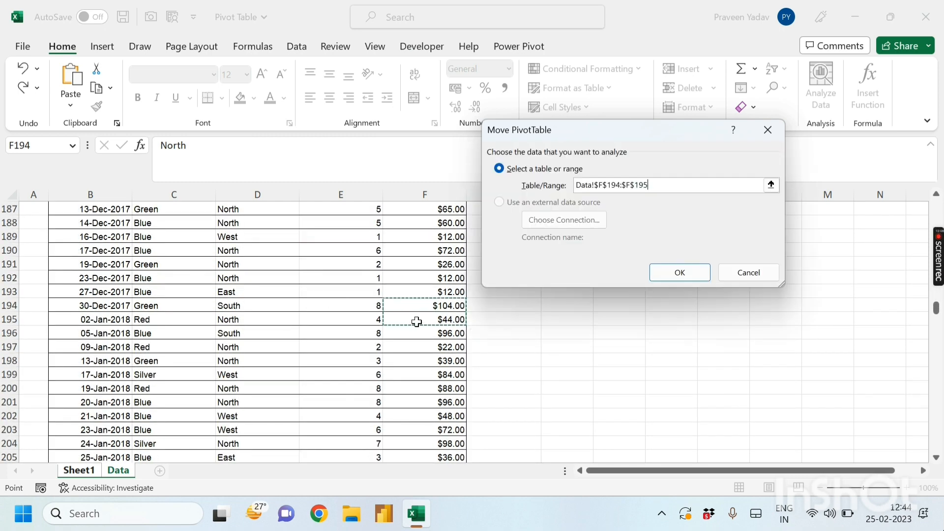
key("ctrl+Down")
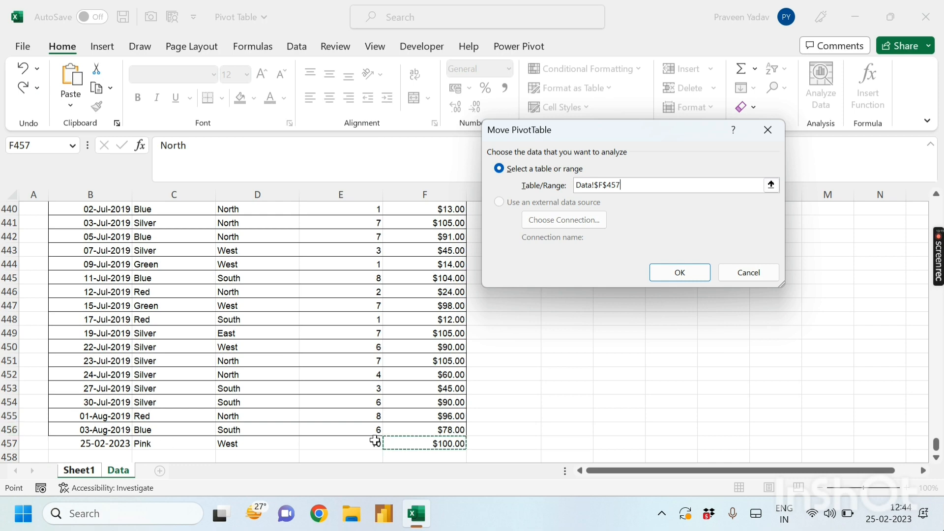
left_click(423, 432)
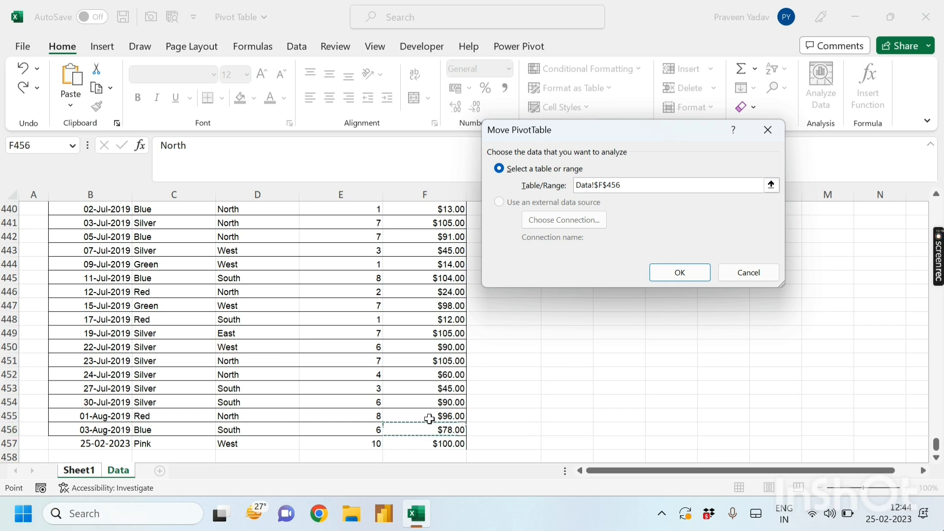
left_click_drag(124, 416, 207, 429)
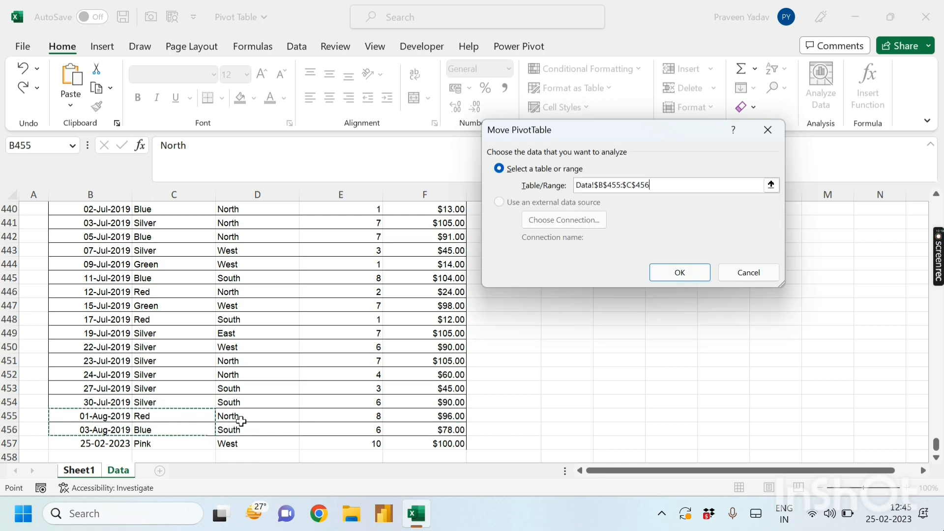
left_click(241, 419)
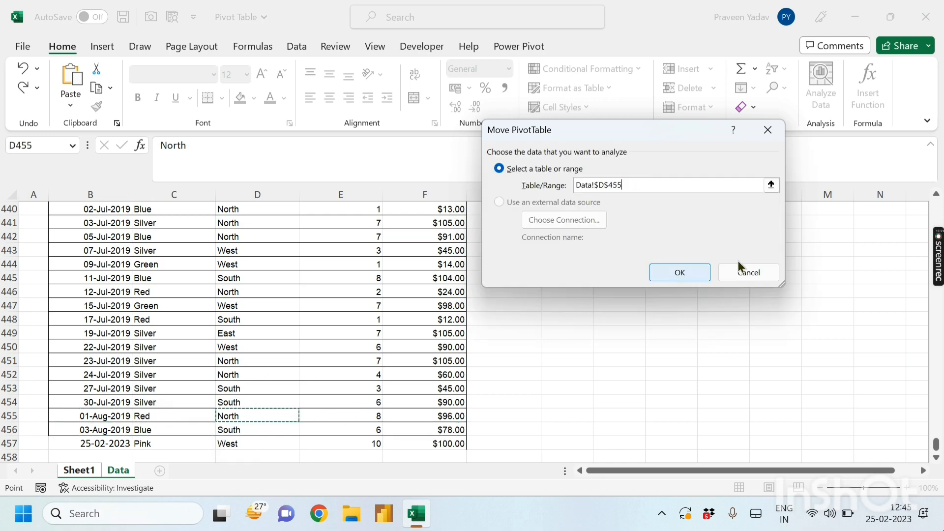
left_click(745, 277)
left_click(238, 302)
left_click(108, 278)
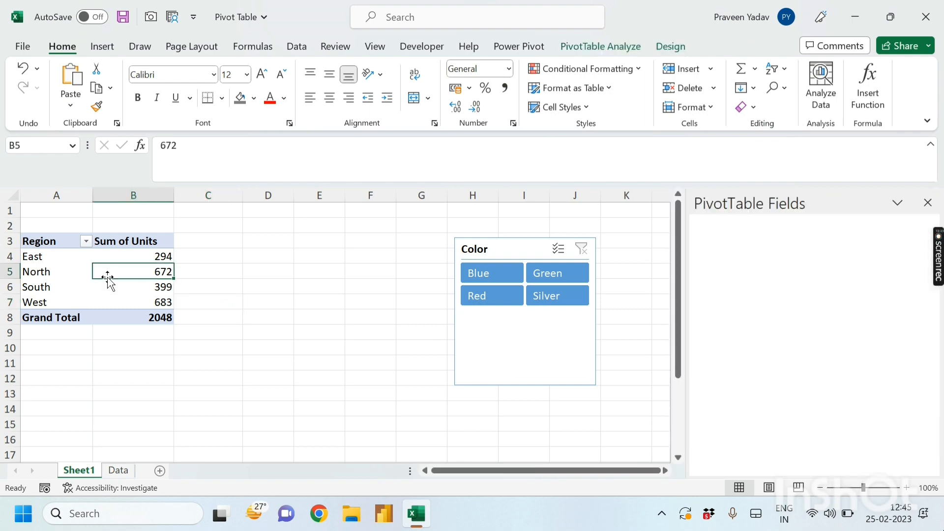
Convert the sales data on the Data sheet, range B4:F457, into a table with headers
left_click(118, 470)
left_click(111, 348)
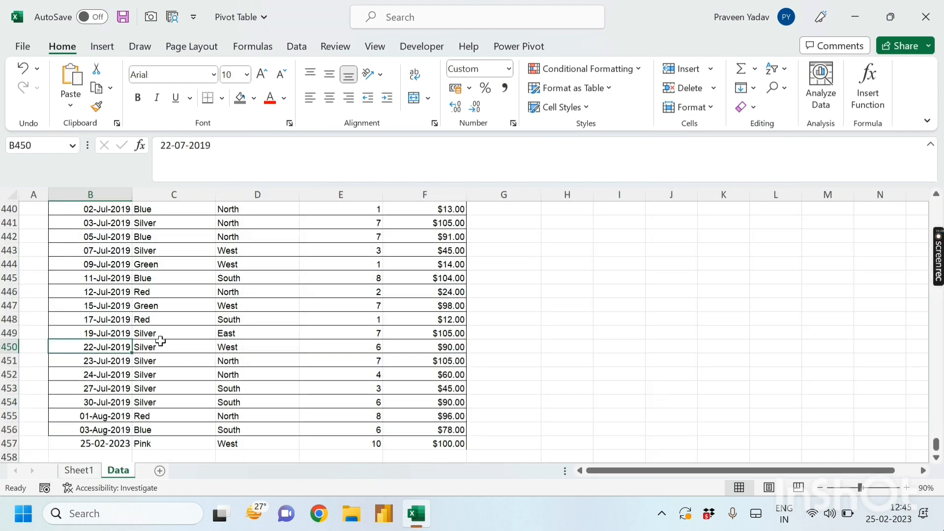
key("ctrl+a")
key("ctrl+t")
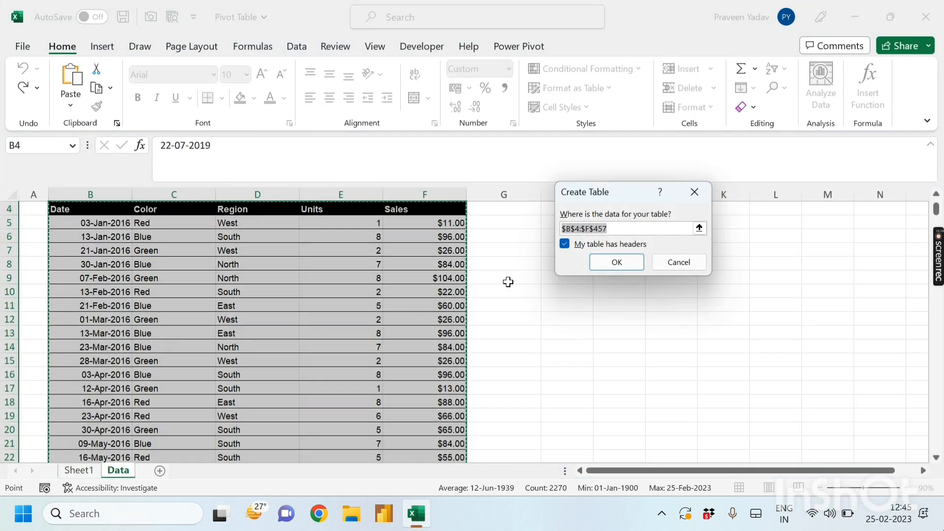
left_click(620, 261)
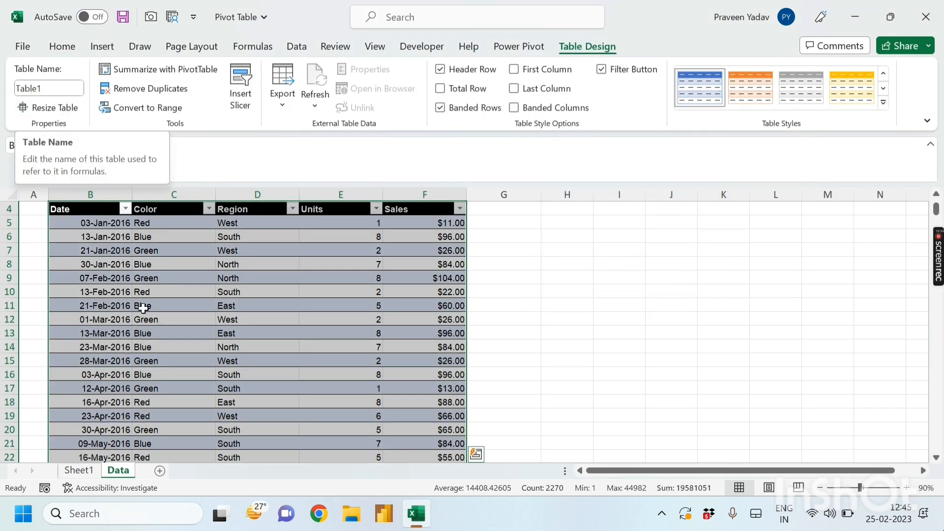
Change the data source of the pivot table on Sheet1 to Table1
left_click(80, 470)
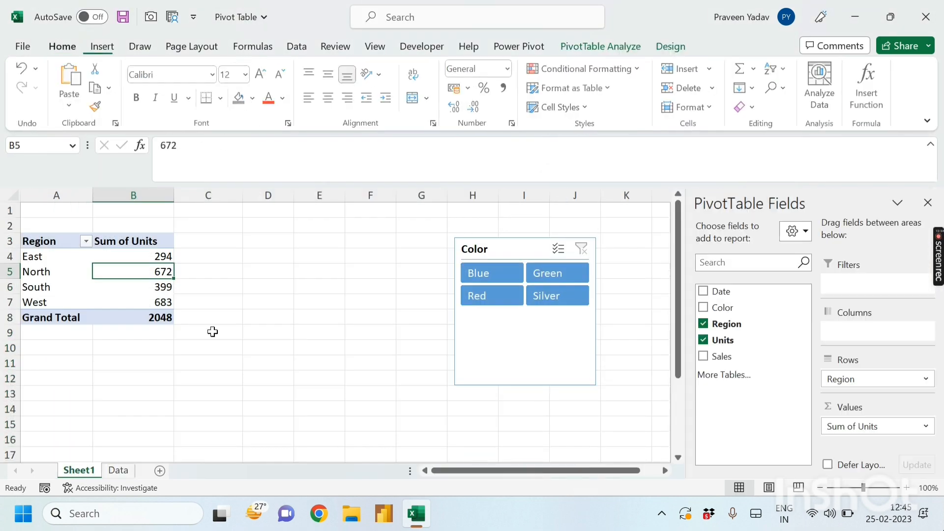
left_click(592, 47)
left_click(502, 104)
left_click(515, 128)
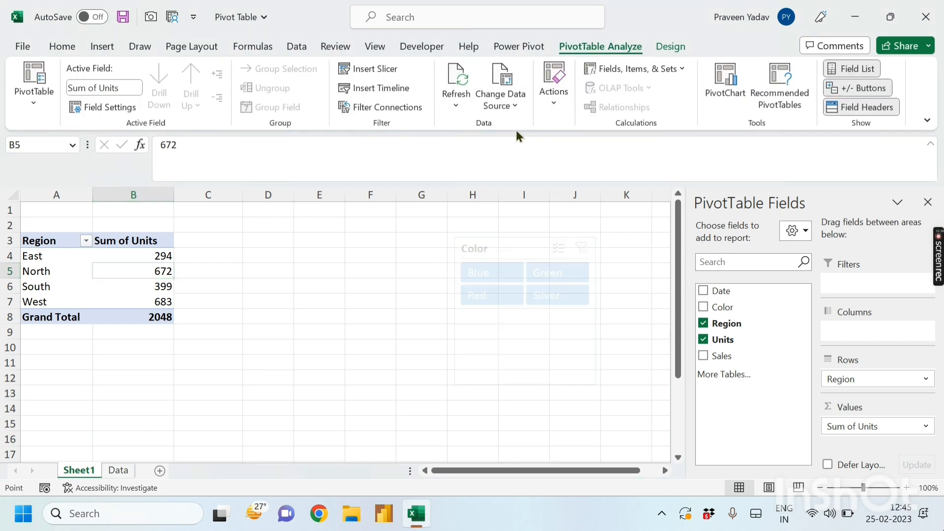
key("BackSpace")
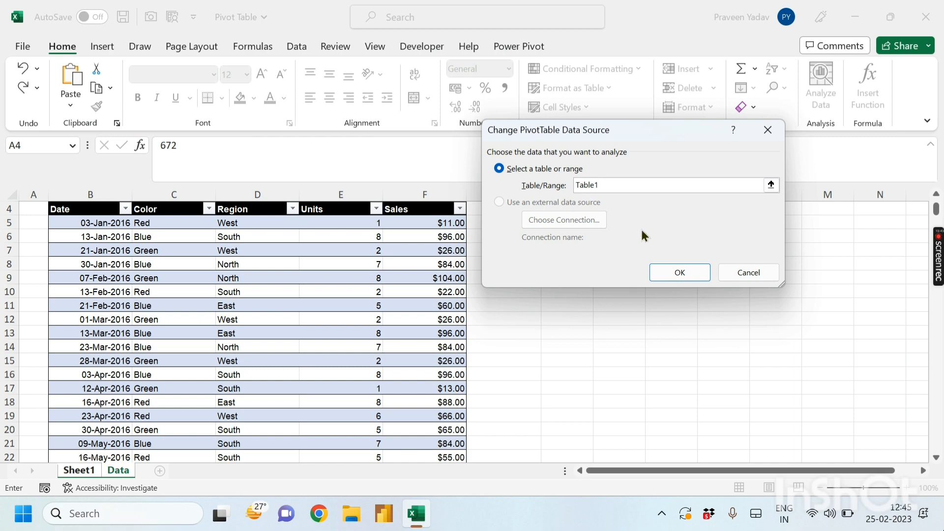
left_click(665, 272)
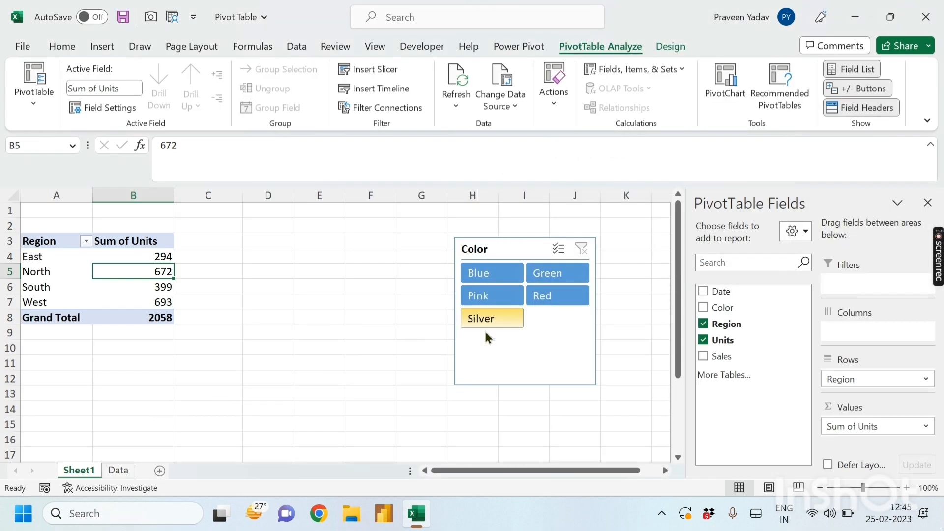
Filter the pivot table with the Color slicer by Silver, Blue, Green and Pink in turn, and clear the filter
left_click(492, 318)
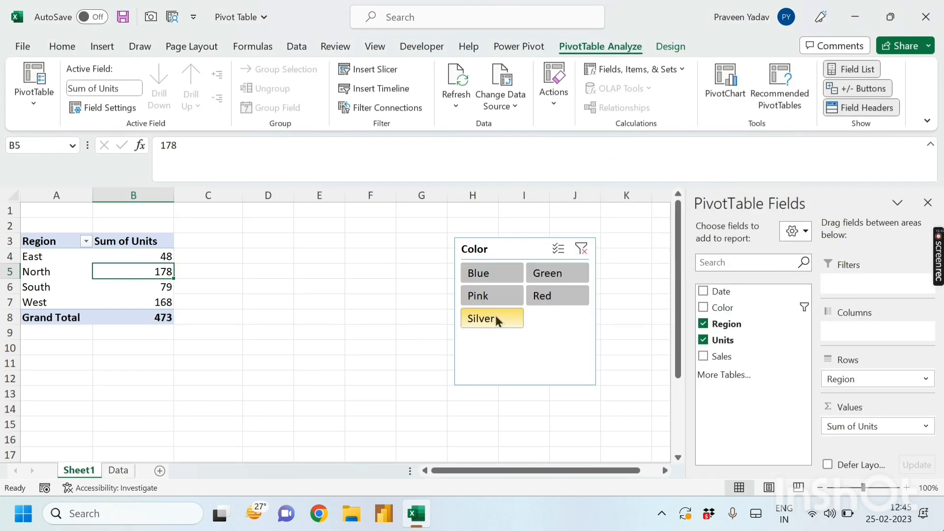
left_click(491, 274)
left_click(553, 274)
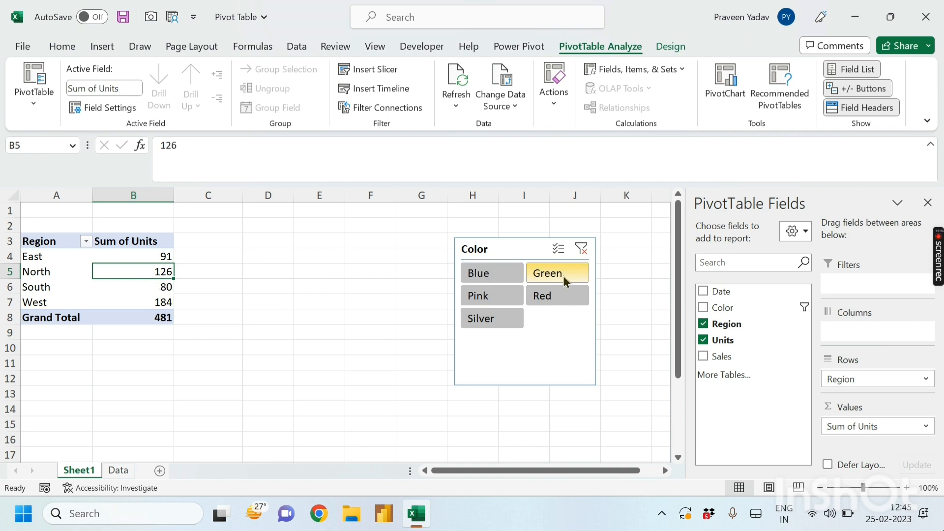
left_click(496, 294)
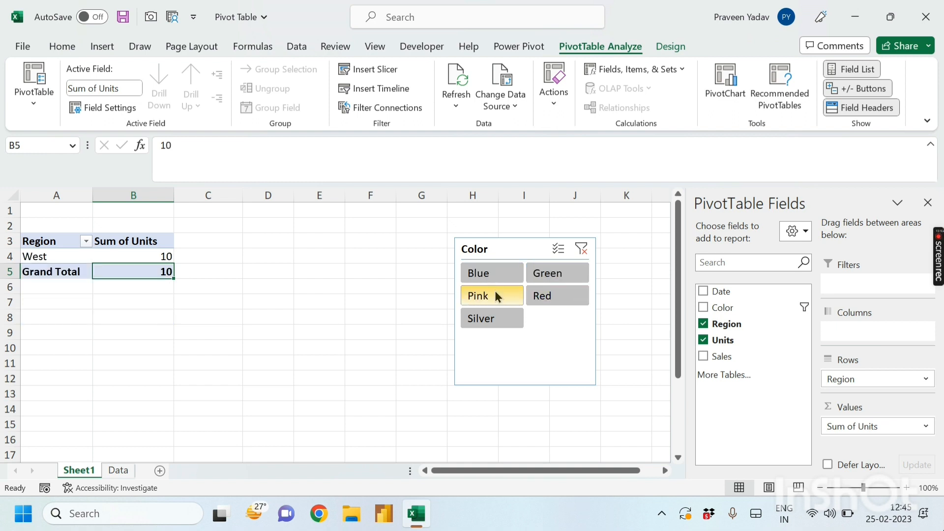
left_click(581, 249)
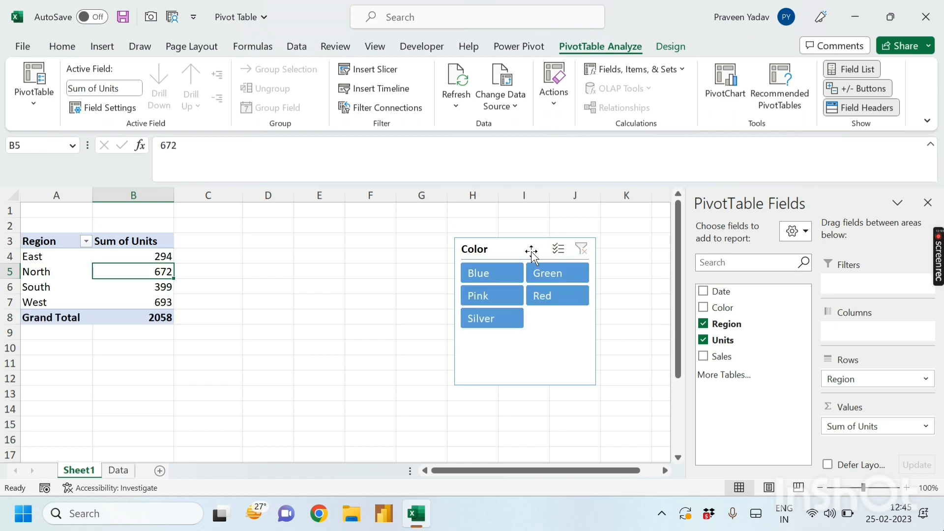
Review the source table on the Data sheet and select the West region's units value in the pivot table on Sheet1
left_click(126, 473)
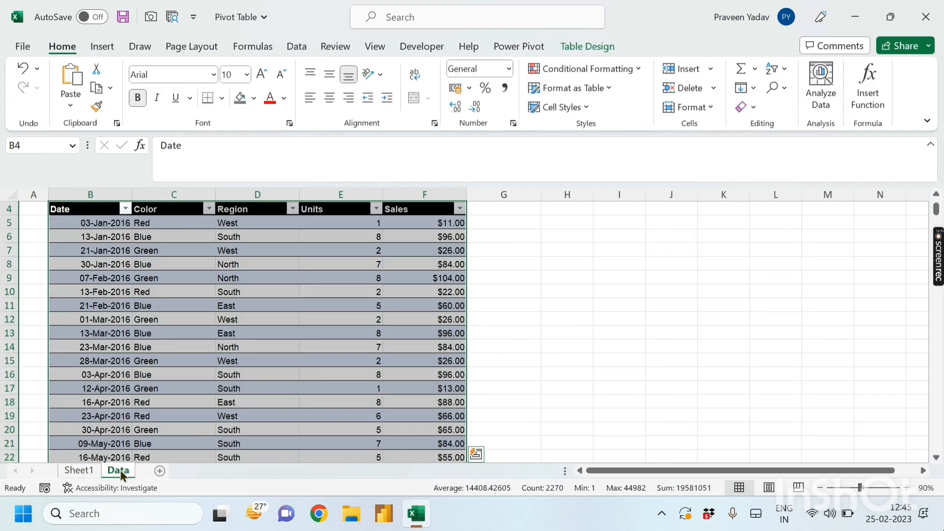
key("ctrl+Page_Up")
left_click(169, 344)
left_click(121, 297)
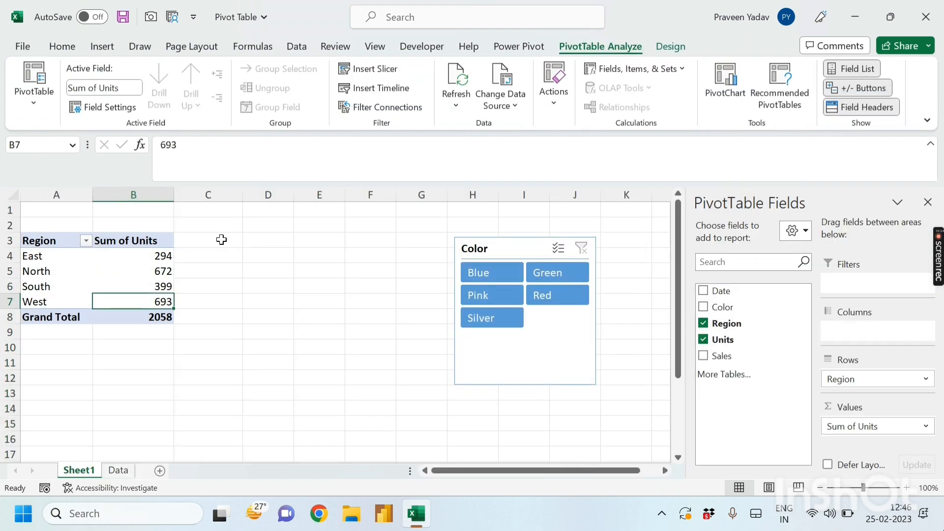